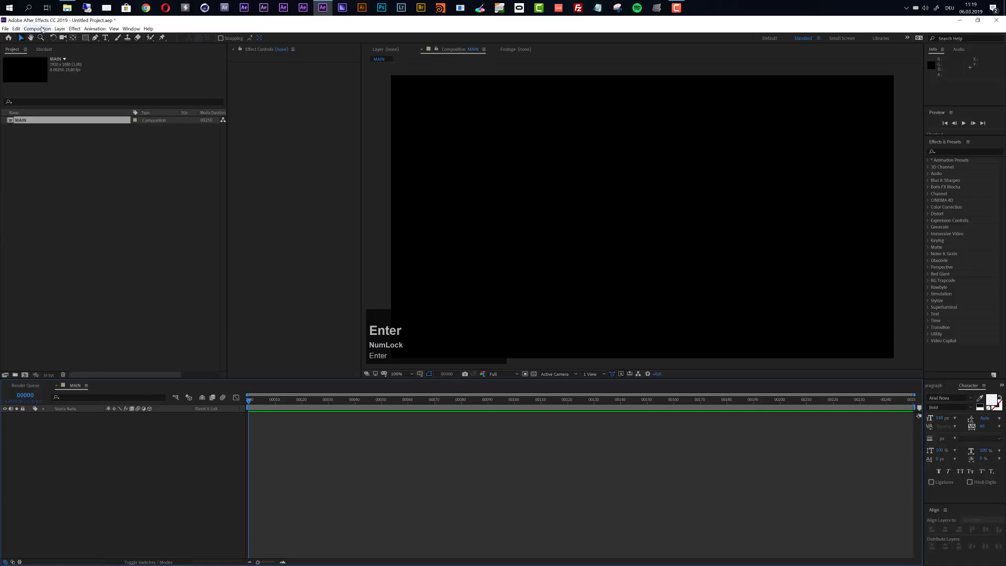
# Step: Create a new composition named Image, 1000 px wide and 1000 px high
pyautogui.click(36, 28)
pyautogui.click(52, 38)
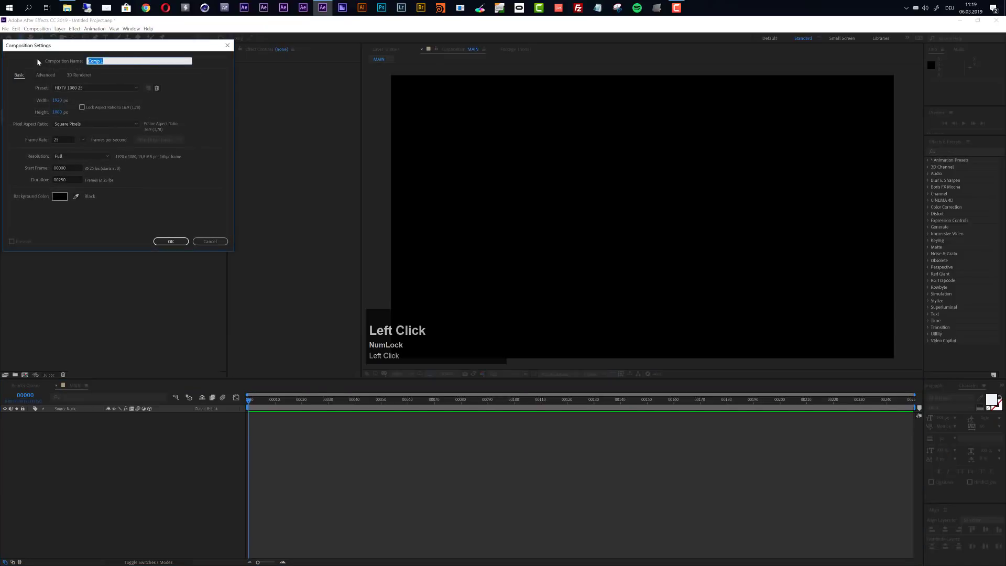
pyautogui.write('Image')
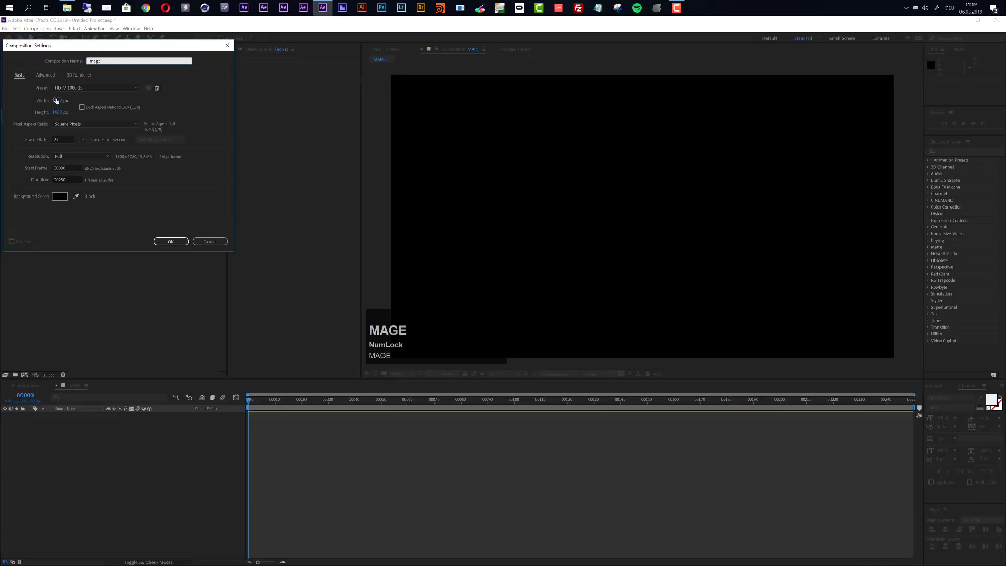
pyautogui.click(57, 100)
pyautogui.write('1000')
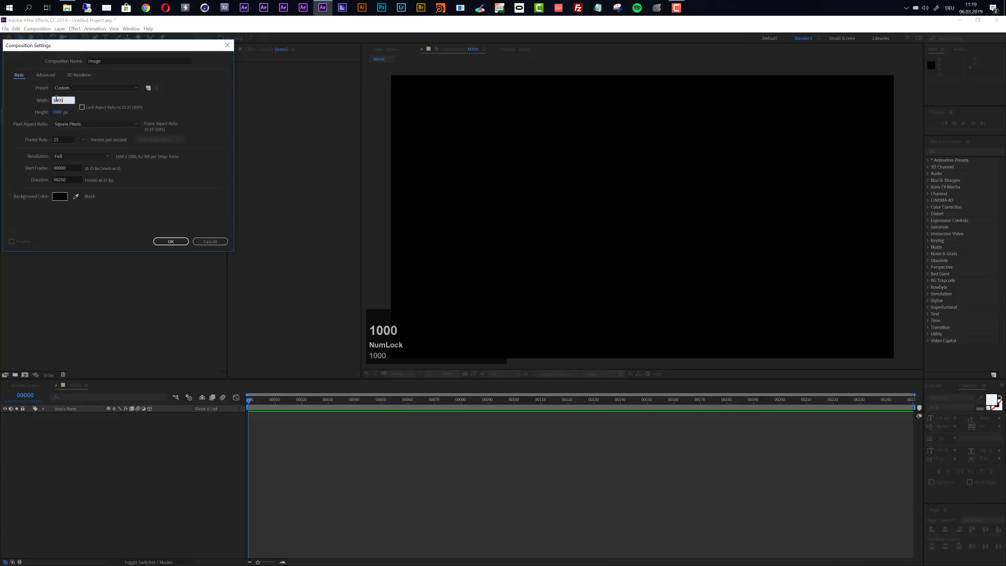
pyautogui.press('Tab')
pyautogui.write('1000')
pyautogui.click(171, 242)
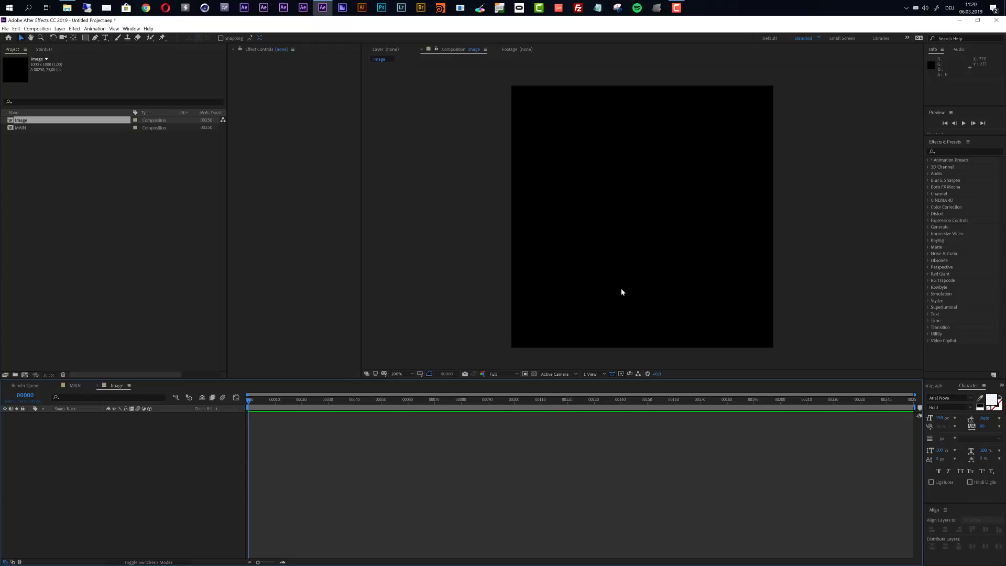
# Step: Import tera-environment-art43.jpg from the Assets folder and open it in the footage viewer for a closer look
pyautogui.doubleClick(50, 209)
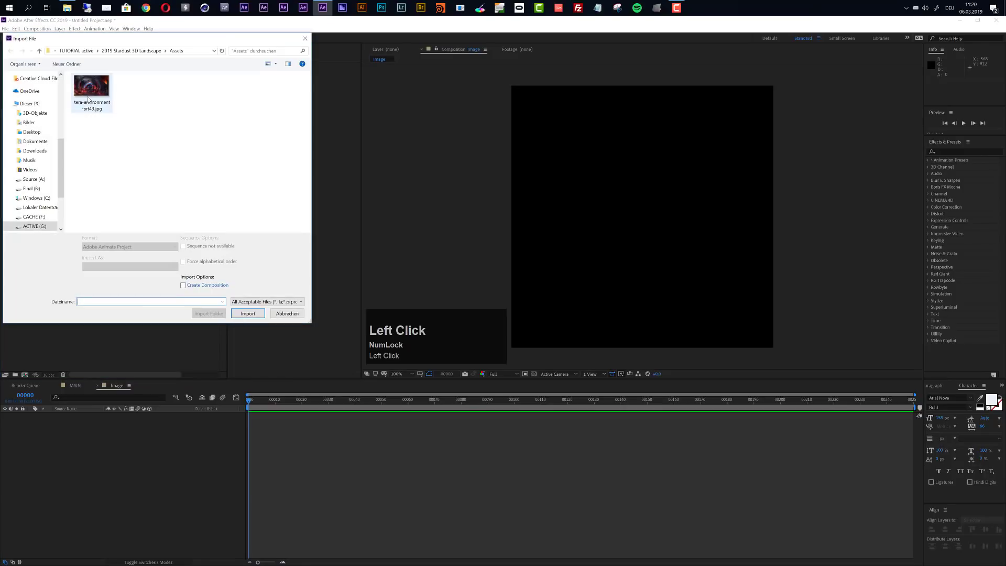
pyautogui.click(88, 99)
pyautogui.click(247, 313)
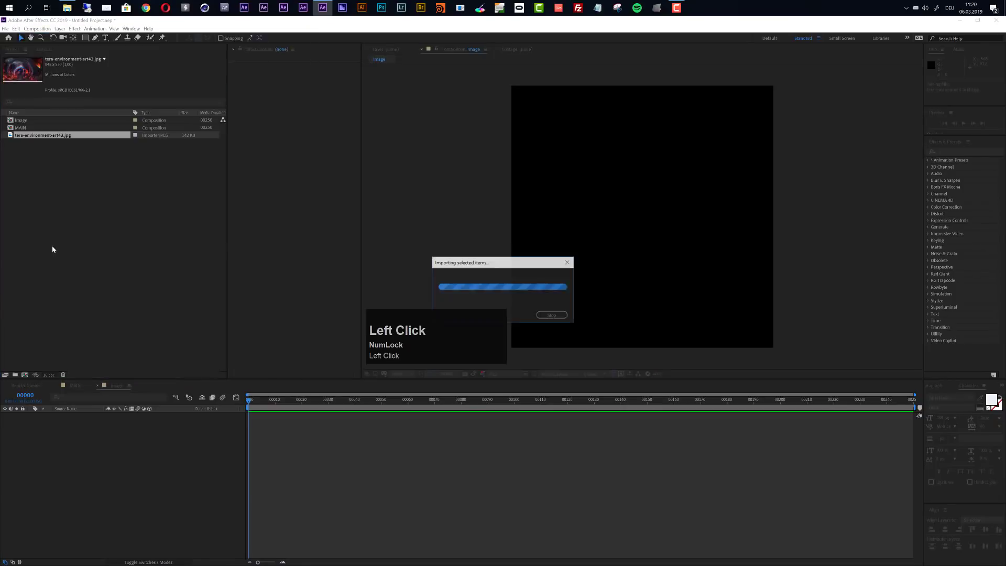
pyautogui.doubleClick(40, 136)
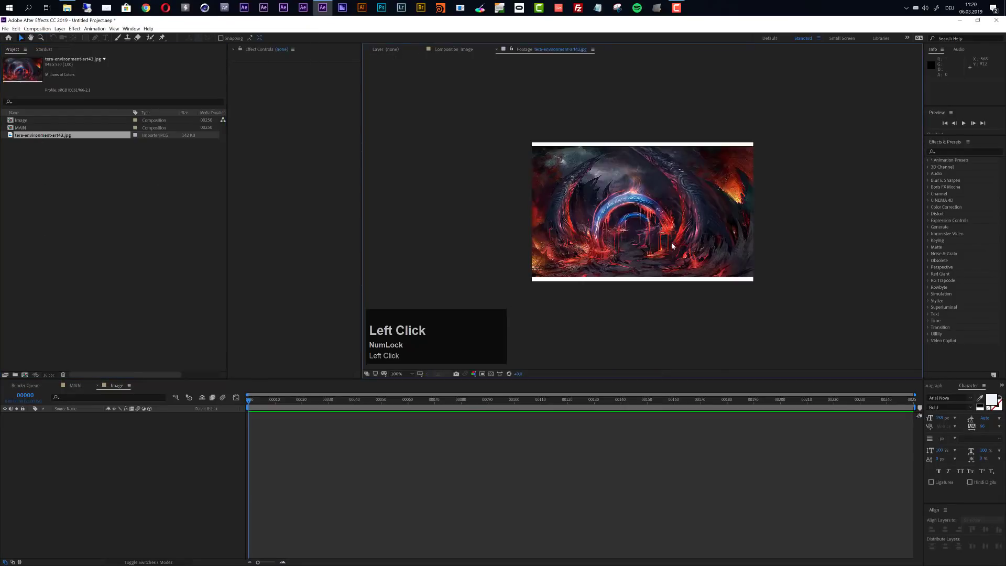
pyautogui.scroll(5, 669, 245)
pyautogui.scroll(-2, 669, 245)
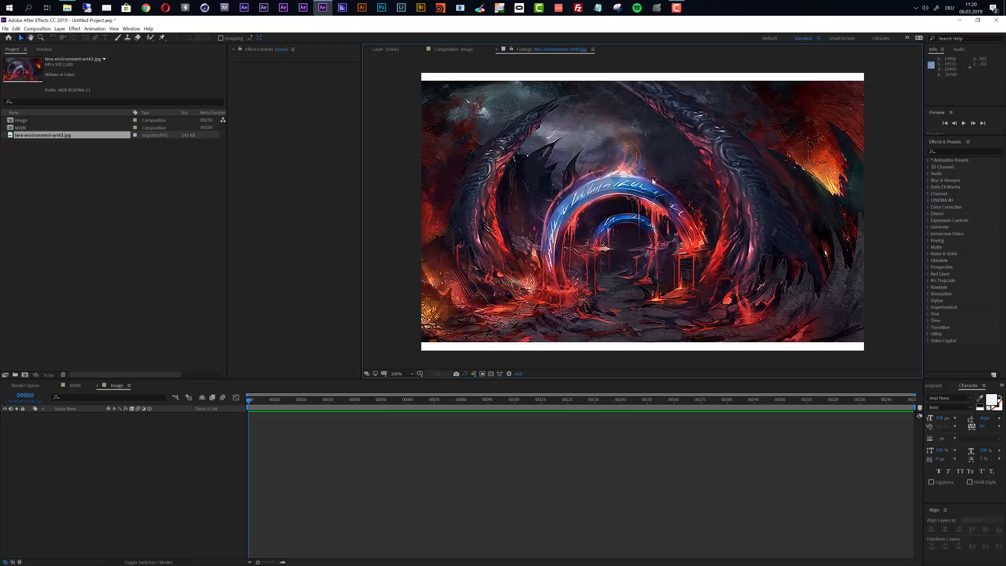
# Step: Place tera-environment-art43.jpg in the Image composition, scale it to about 200% to fill the frame, and shift it horizontally
pyautogui.click(453, 50)
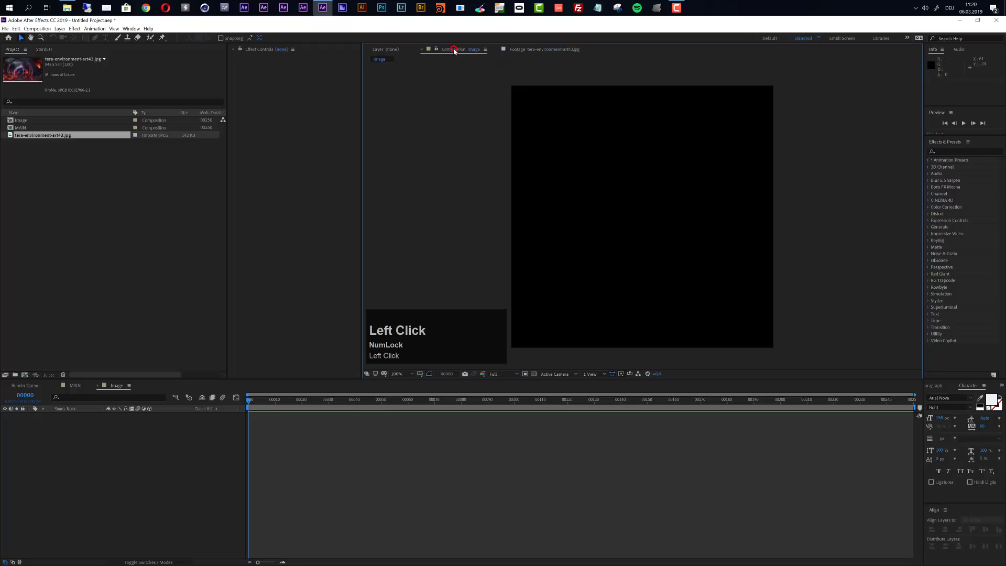
pyautogui.moveTo(22, 137); pyautogui.dragTo(663, 218)
pyautogui.press('s')
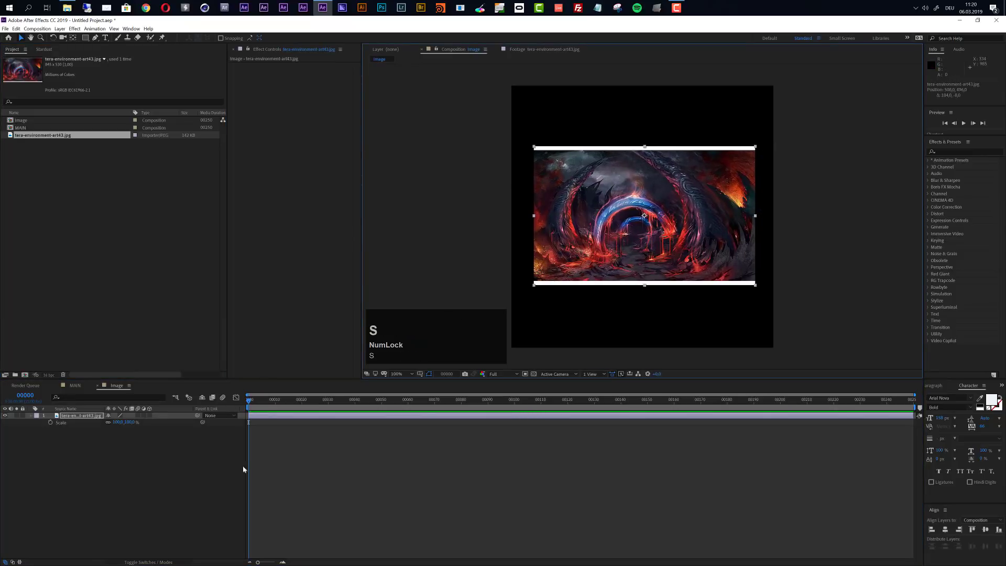
pyautogui.moveTo(126, 422); pyautogui.dragTo(174, 422)
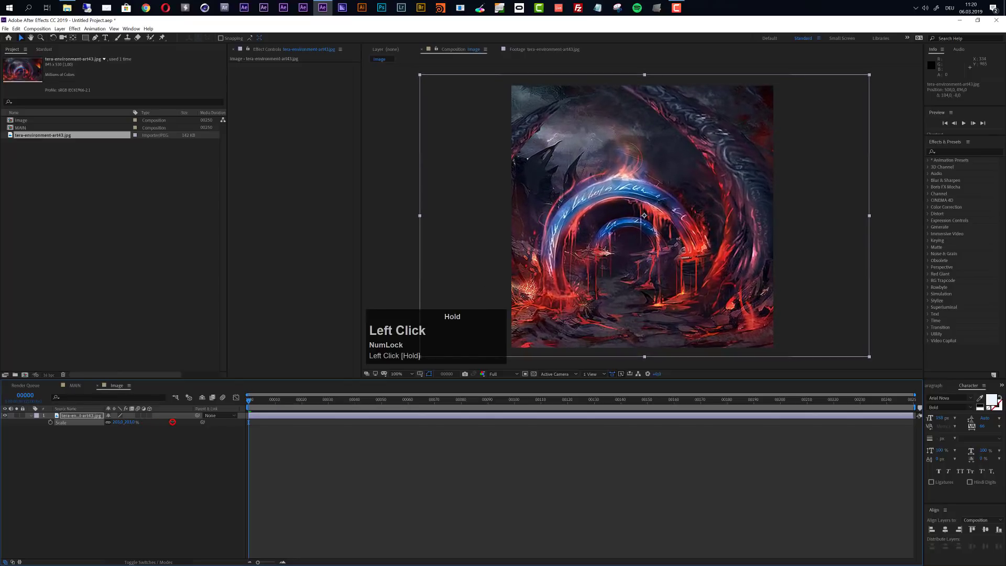
pyautogui.moveTo(659, 245); pyautogui.dragTo(685, 245)
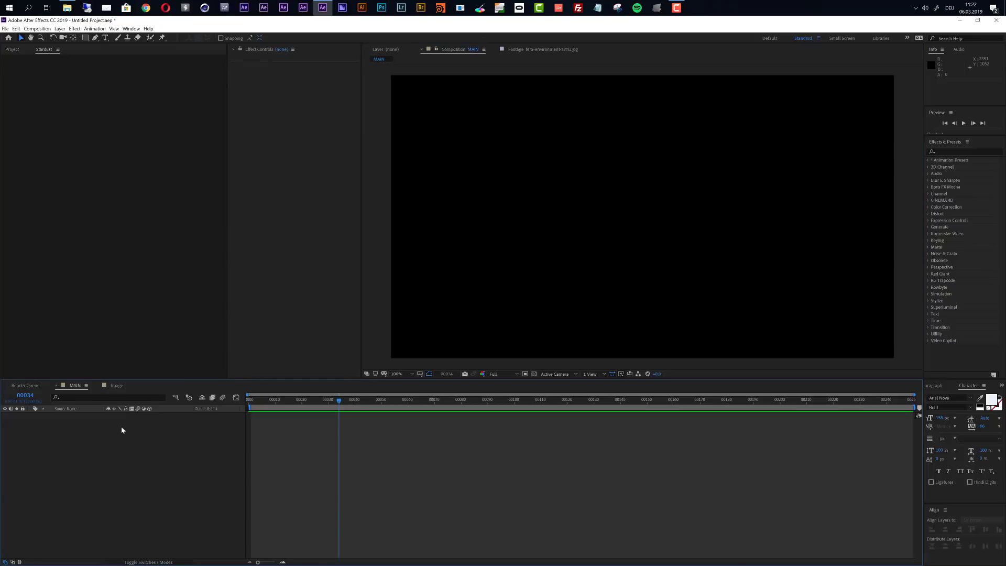
# Step: Create a solid layer named Stardust in the MAIN composition
pyautogui.hotkey('ctrl', 'y')
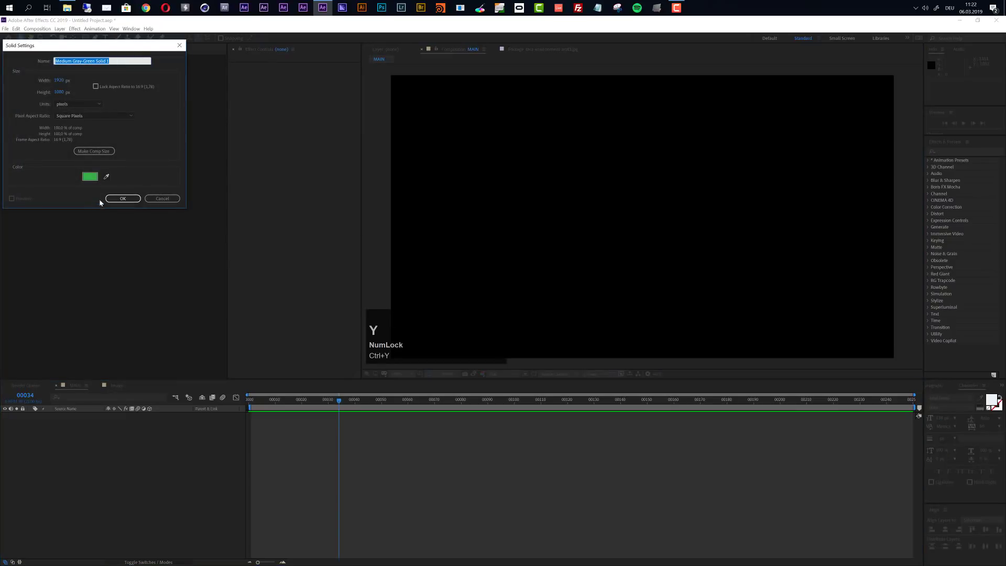
pyautogui.write('Stardust')
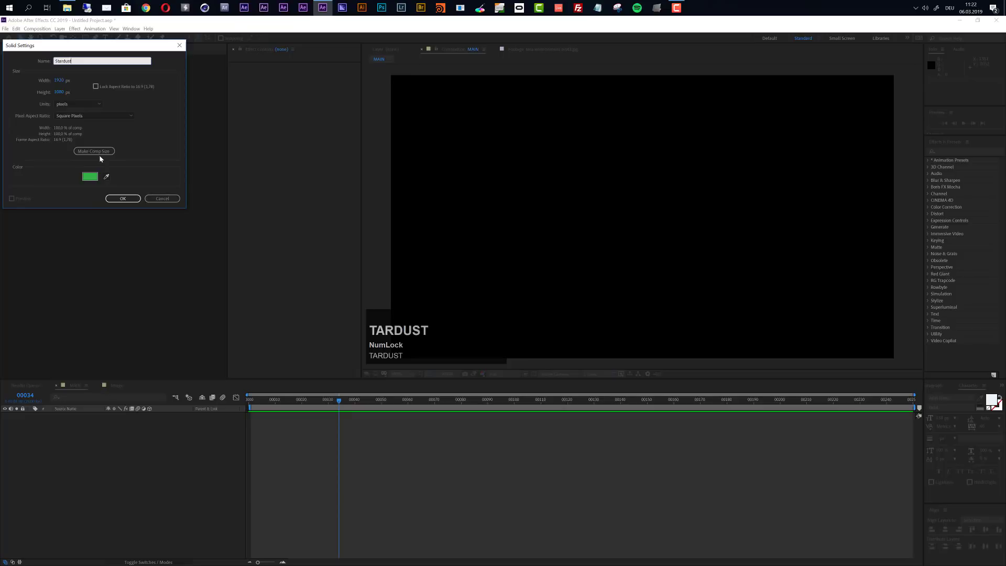
pyautogui.press('Return')
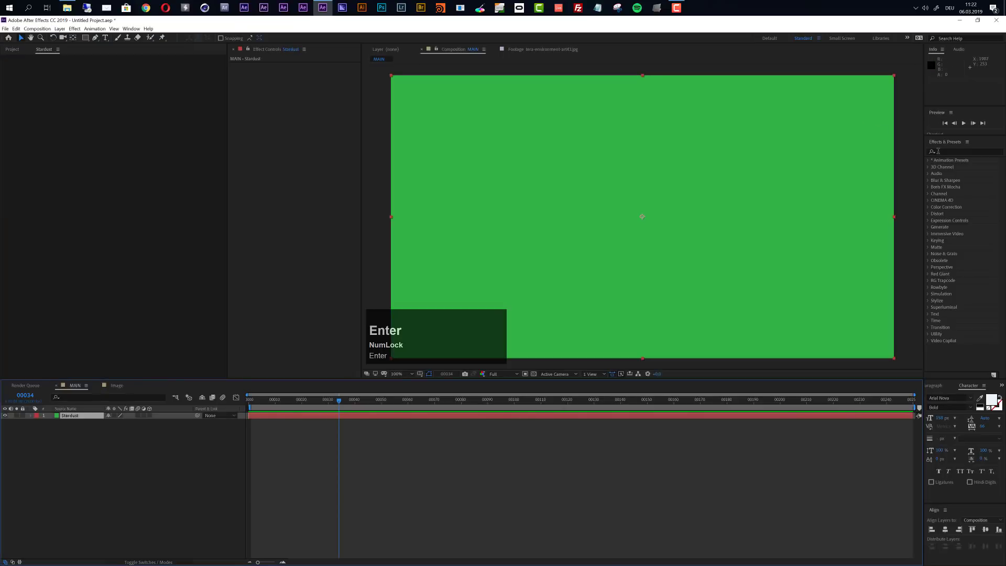
# Step: Find the Stardust effect and apply it to the Stardust solid
pyautogui.click(941, 151)
pyautogui.write('Stardust')
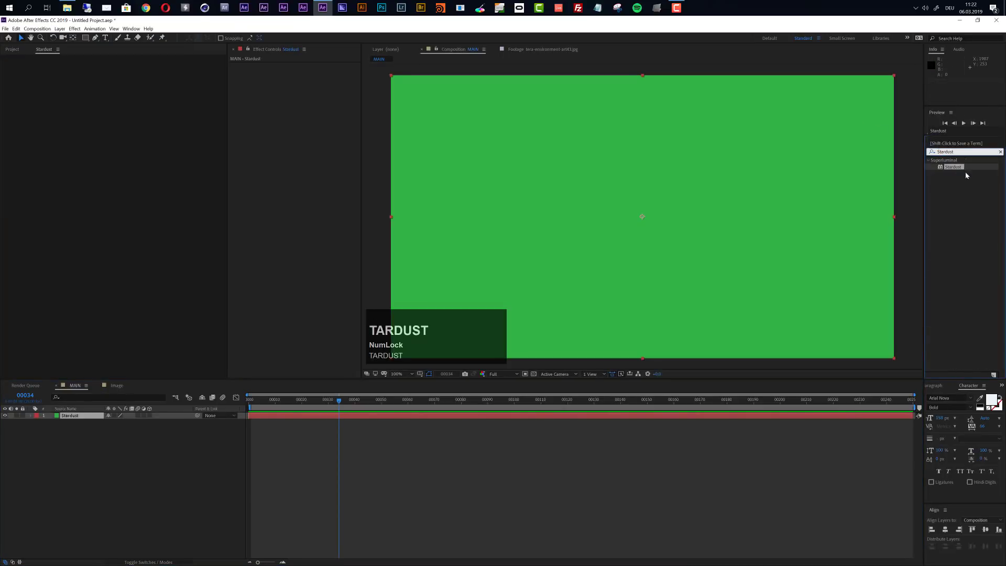
pyautogui.moveTo(955, 167); pyautogui.dragTo(399, 416)
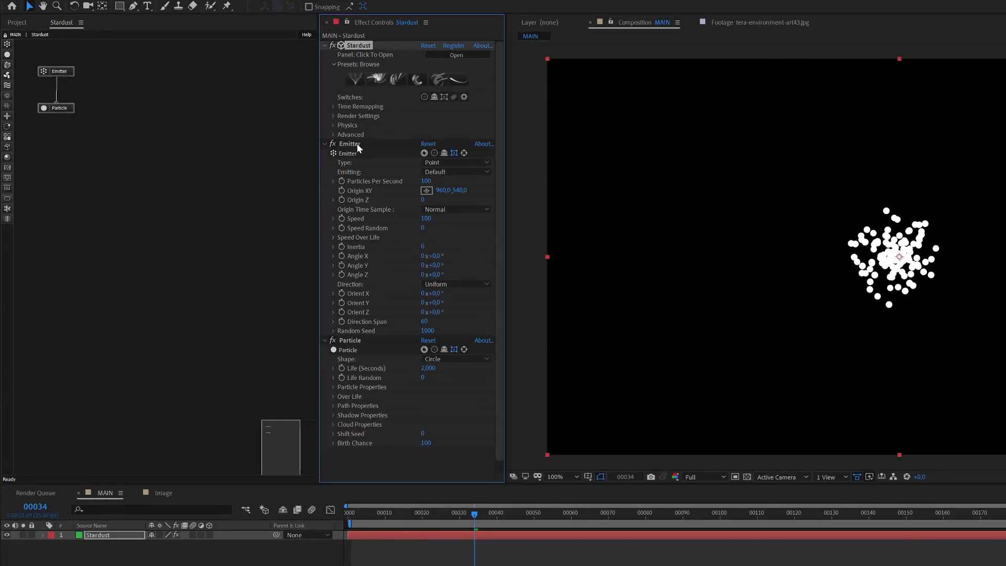
# Step: Set the Stardust emitter's type to Grid, its emitting mode to Once and its speed to 0
pyautogui.click(357, 144)
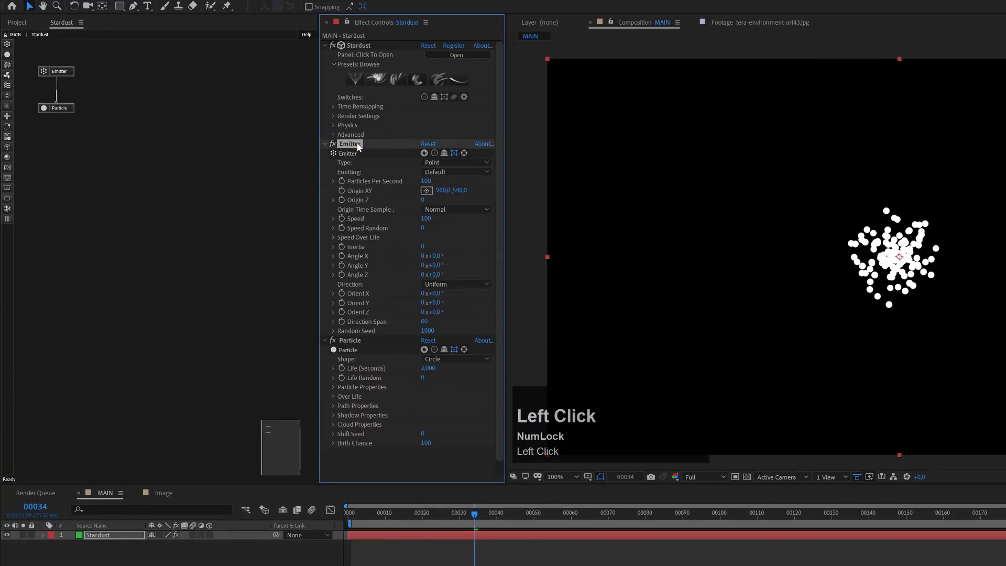
pyautogui.click(439, 164)
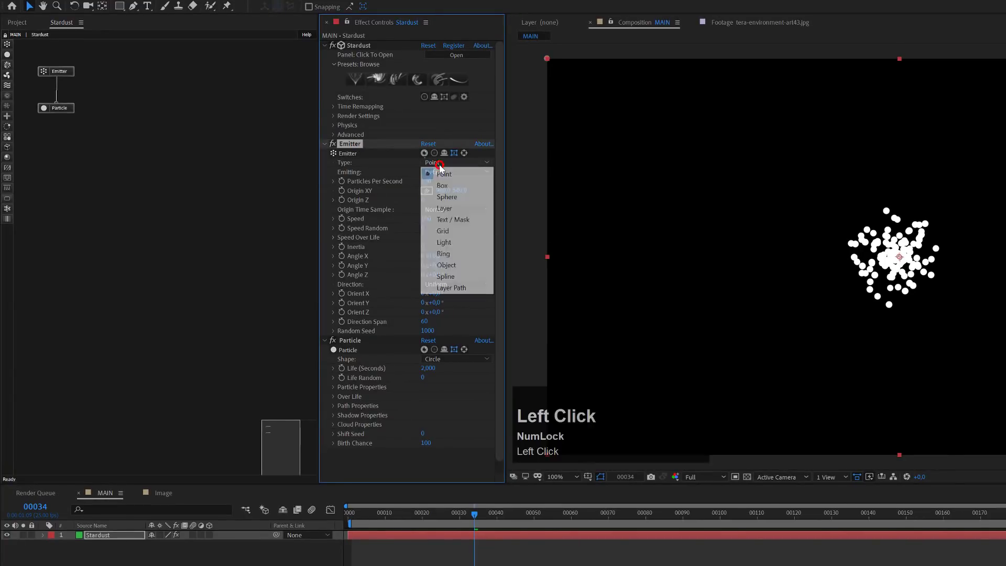
pyautogui.click(461, 230)
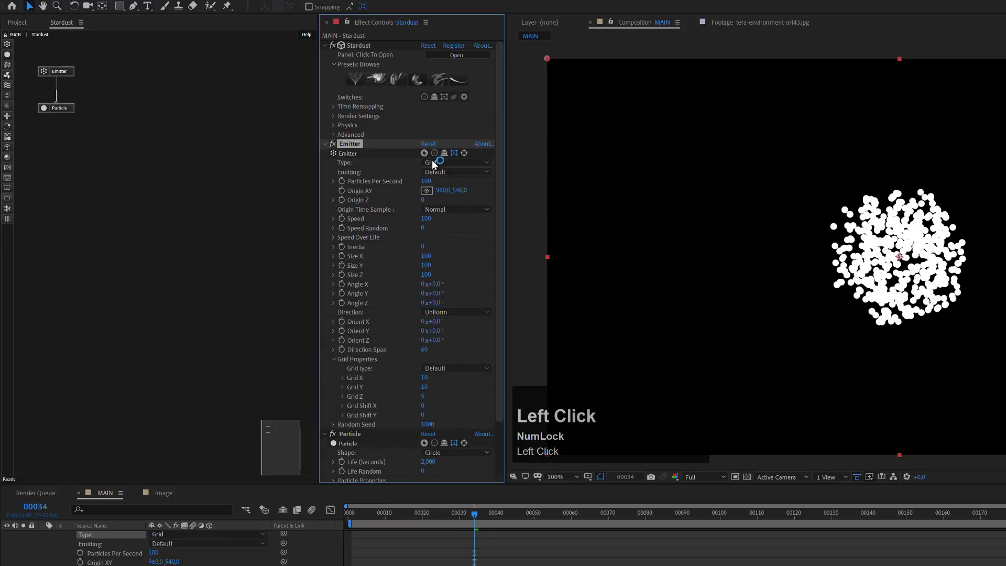
pyautogui.click(448, 173)
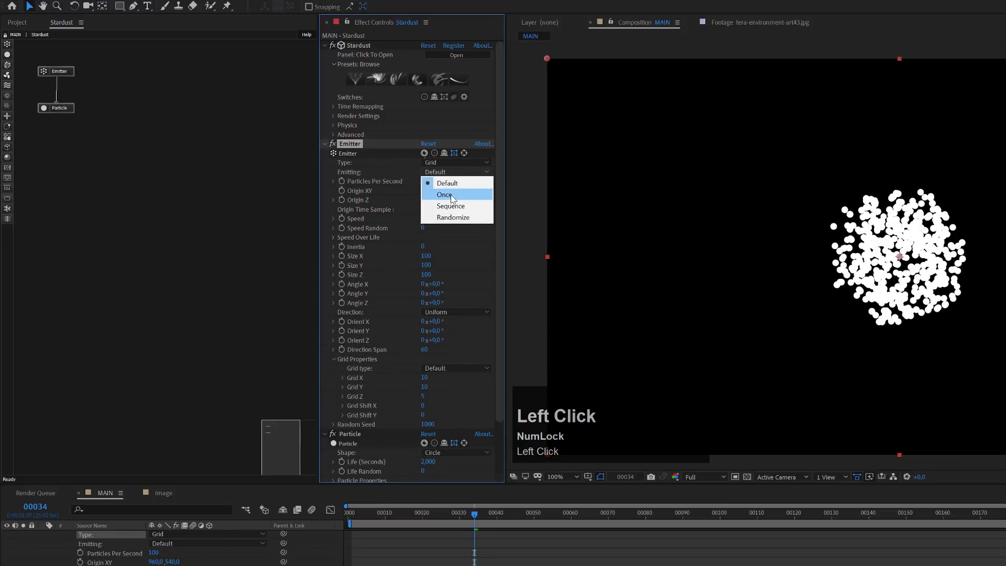
pyautogui.click(451, 196)
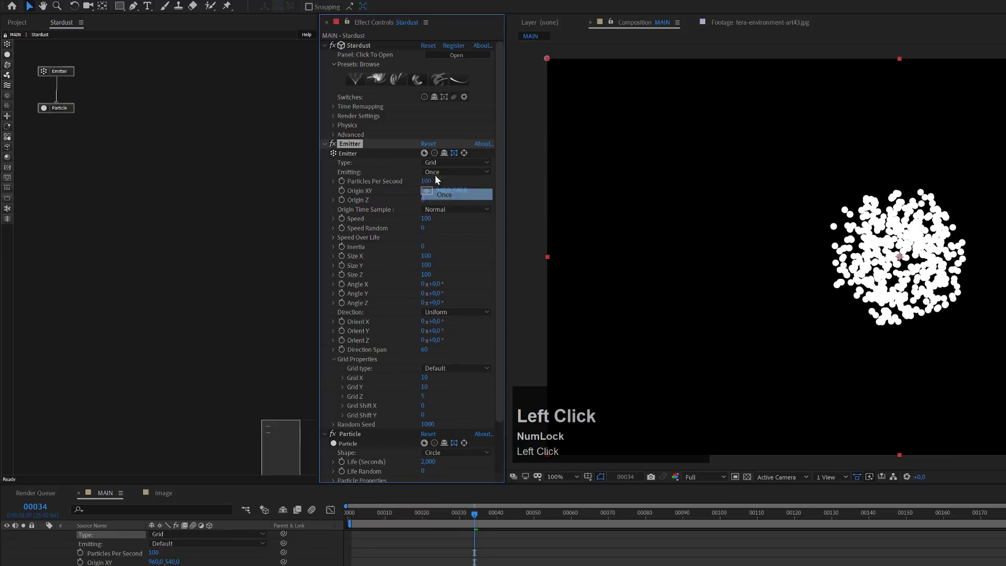
pyautogui.click(426, 219)
pyautogui.write('0')
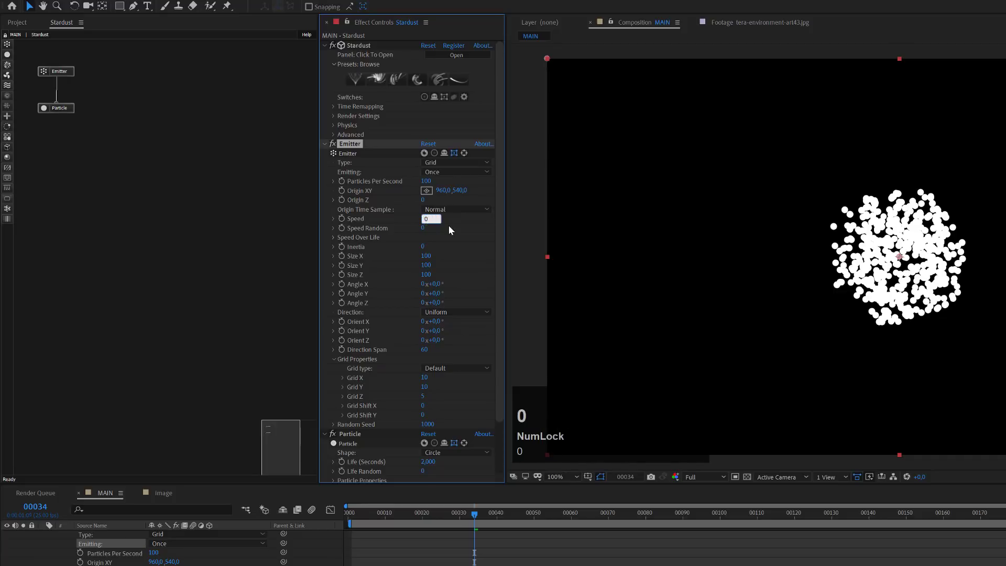
pyautogui.click(449, 226)
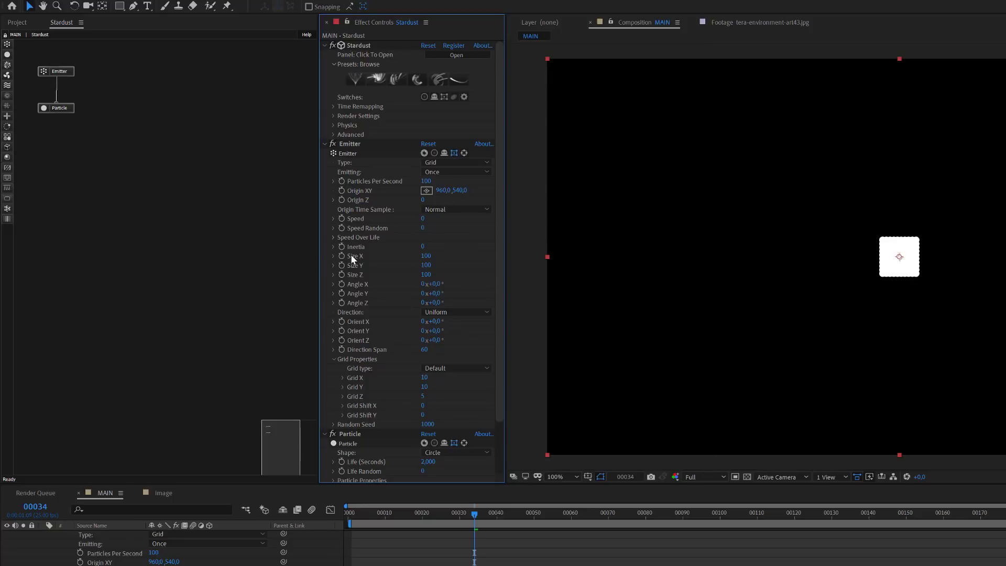
# Step: Set the emitter's Size X to 1000, Size Y to 1 and Size Z to 1000
pyautogui.click(427, 256)
pyautogui.click(427, 256)
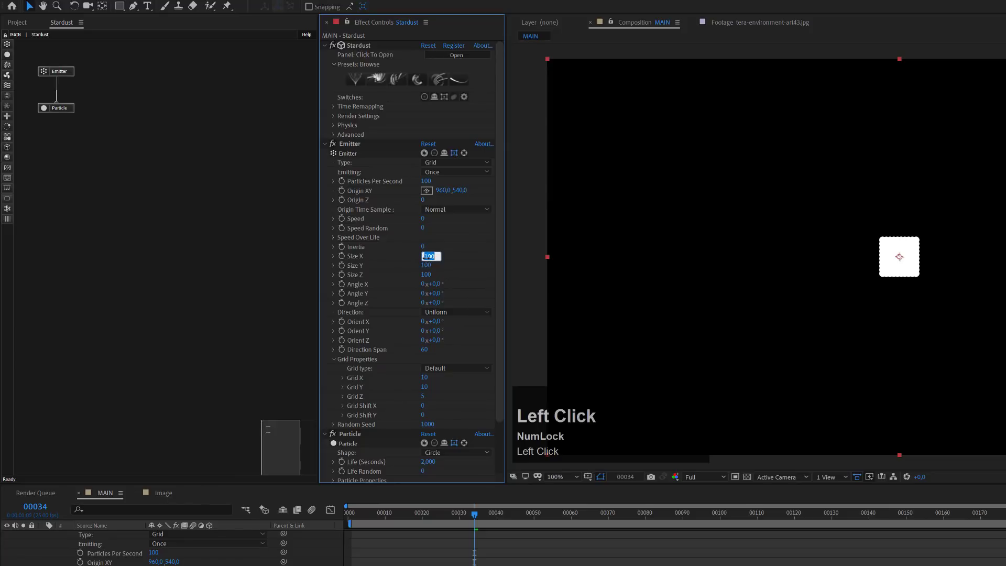
pyautogui.write('1000')
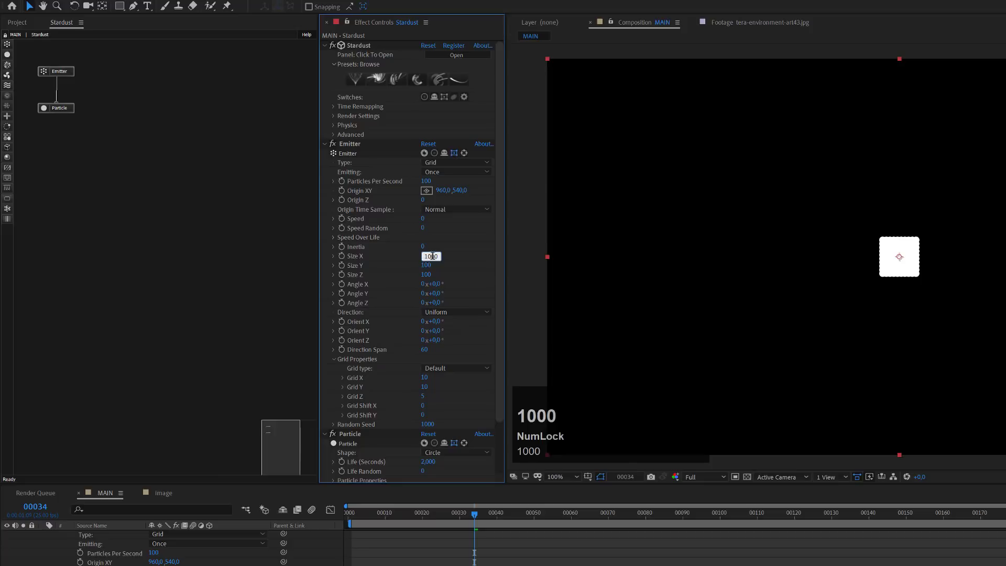
pyautogui.click(426, 266)
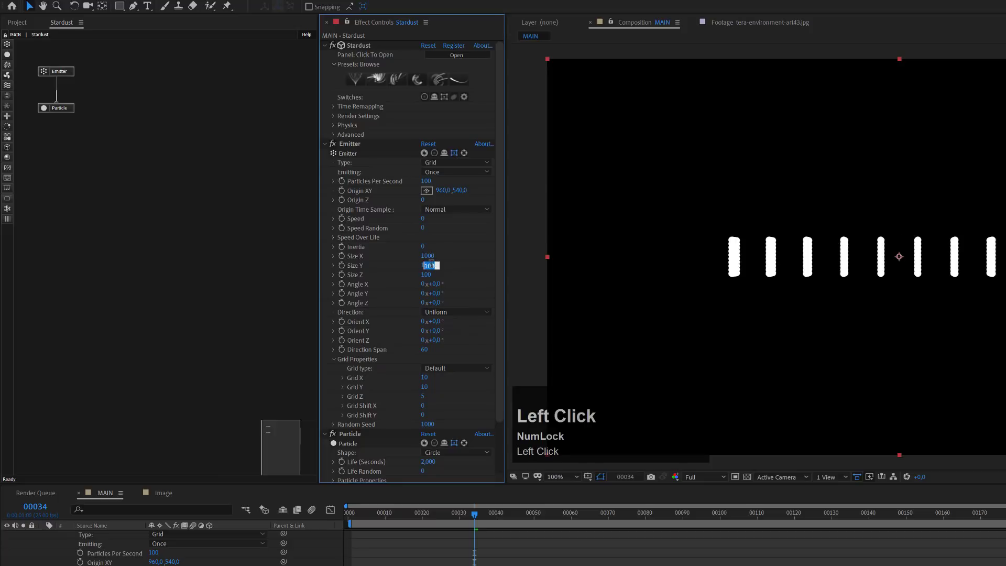
pyautogui.write('1')
pyautogui.click(427, 276)
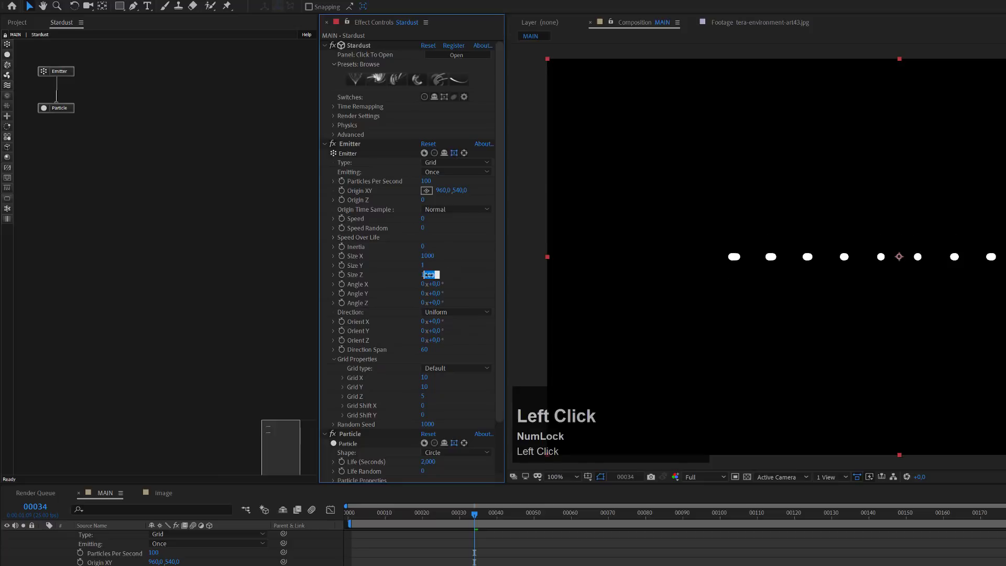
pyautogui.write('1000')
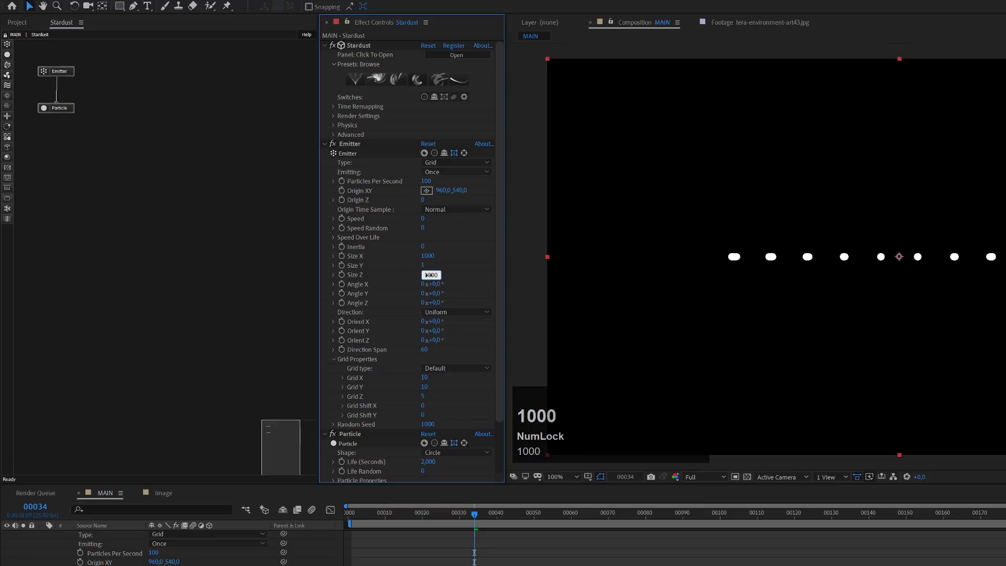
pyautogui.press('Return')
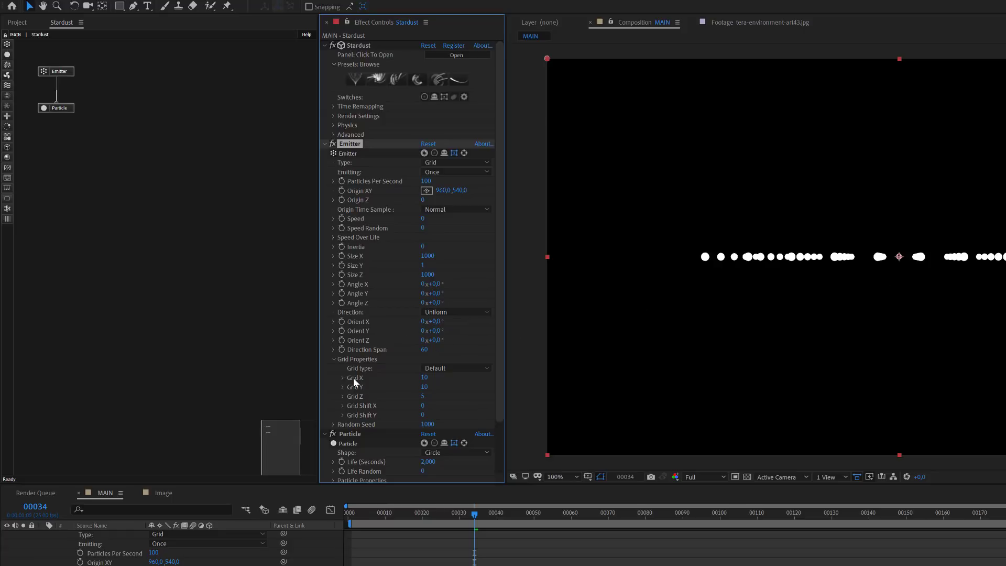
# Step: Set the emitter's grid properties to Grid X 250, Grid Y 1 and Grid Z 250
pyautogui.click(427, 389)
pyautogui.write('1')
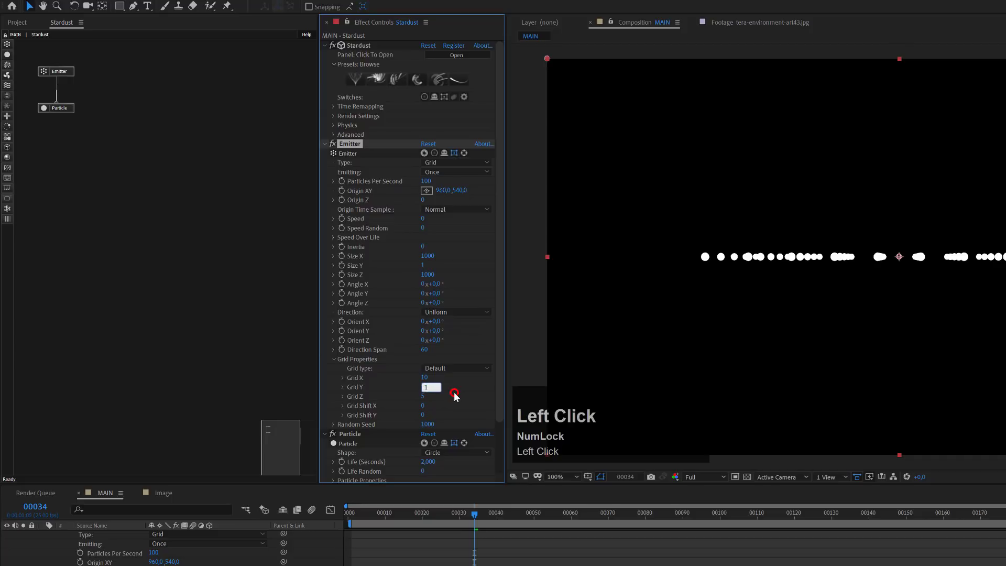
pyautogui.click(455, 393)
pyautogui.click(426, 379)
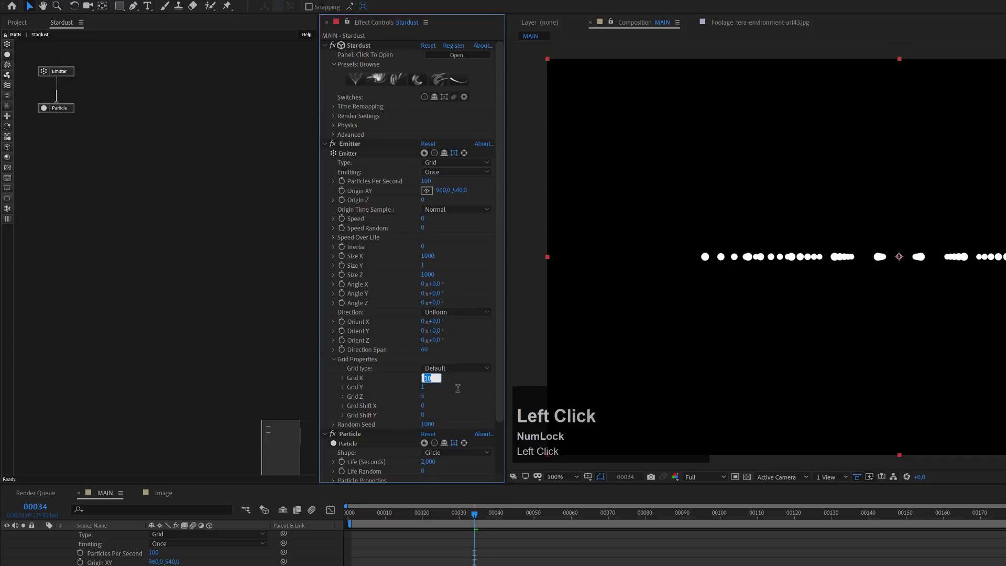
pyautogui.write('250')
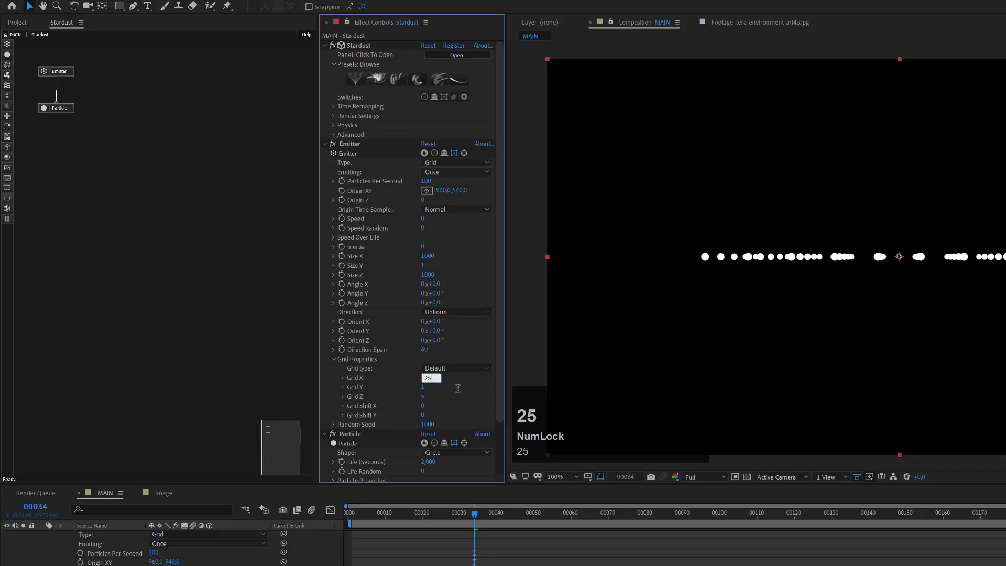
pyautogui.press('Tab')
pyautogui.press('Tab')
pyautogui.write('250')
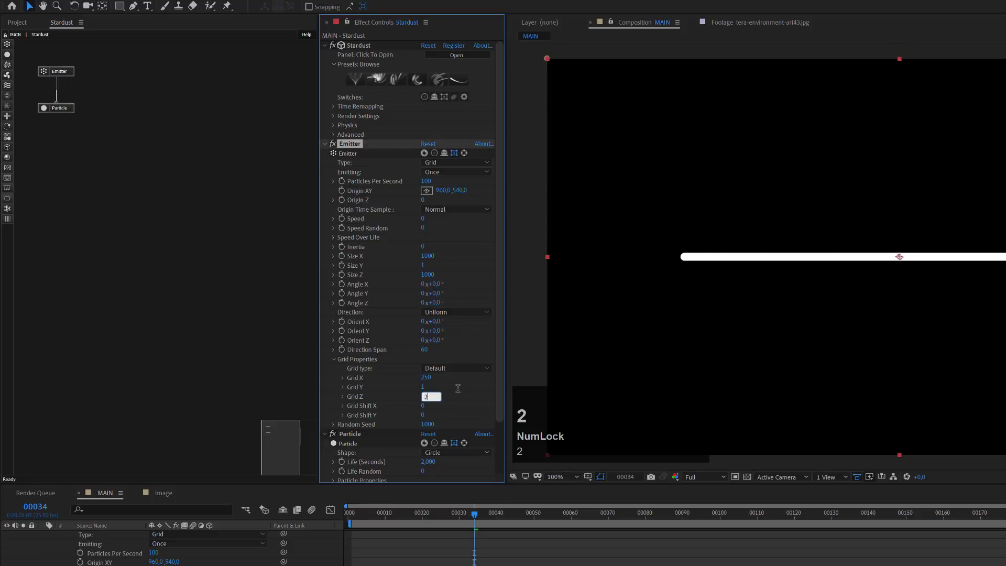
pyautogui.click(466, 390)
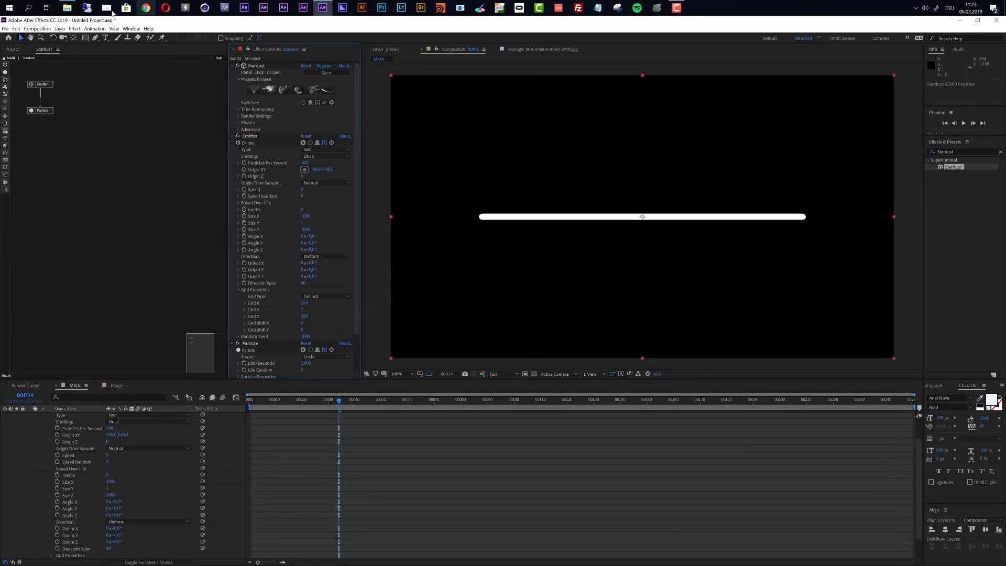
# Step: Add a parallel light to the MAIN composition and show the scene from Custom View 1
pyautogui.click(59, 28)
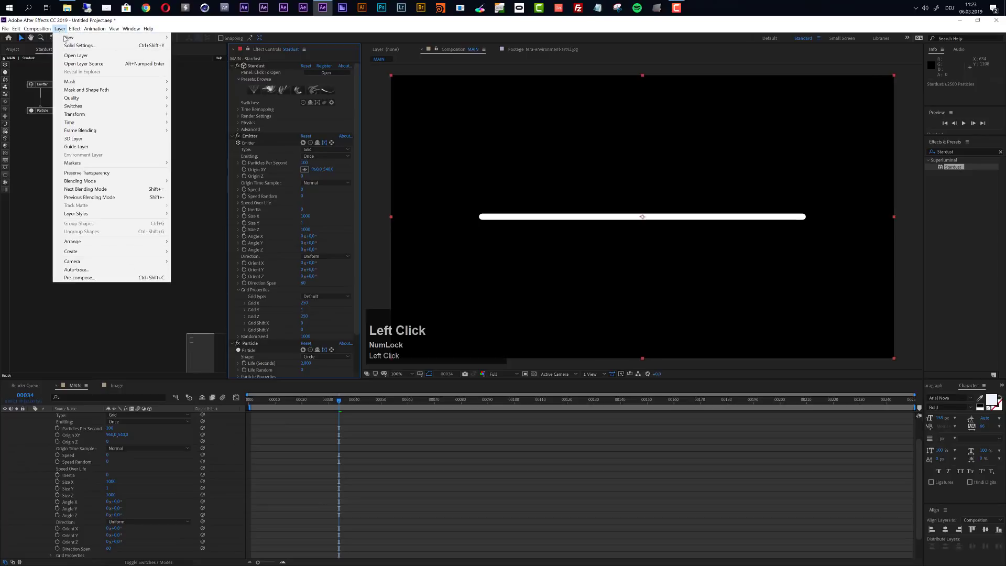
pyautogui.moveTo(121, 38)
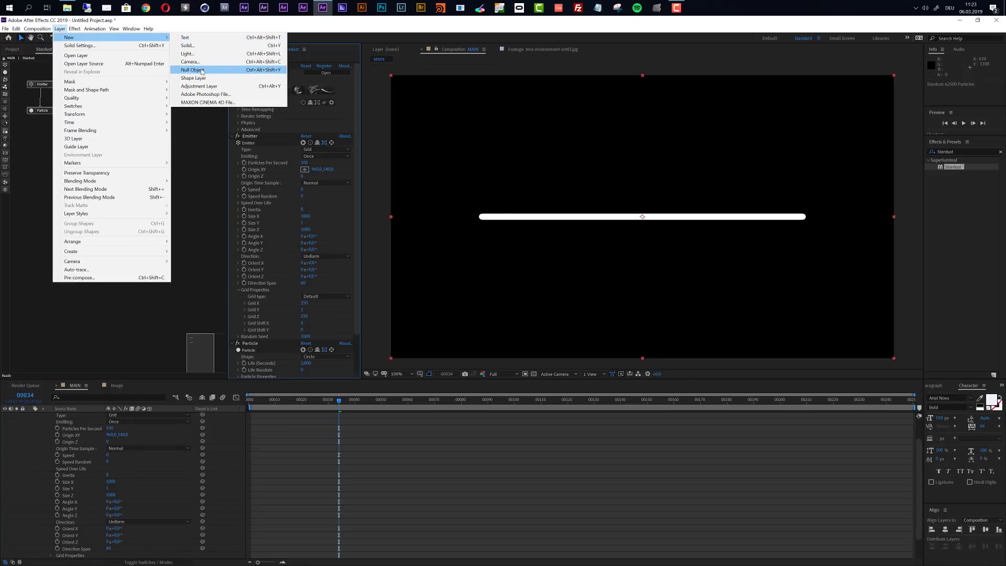
pyautogui.click(188, 53)
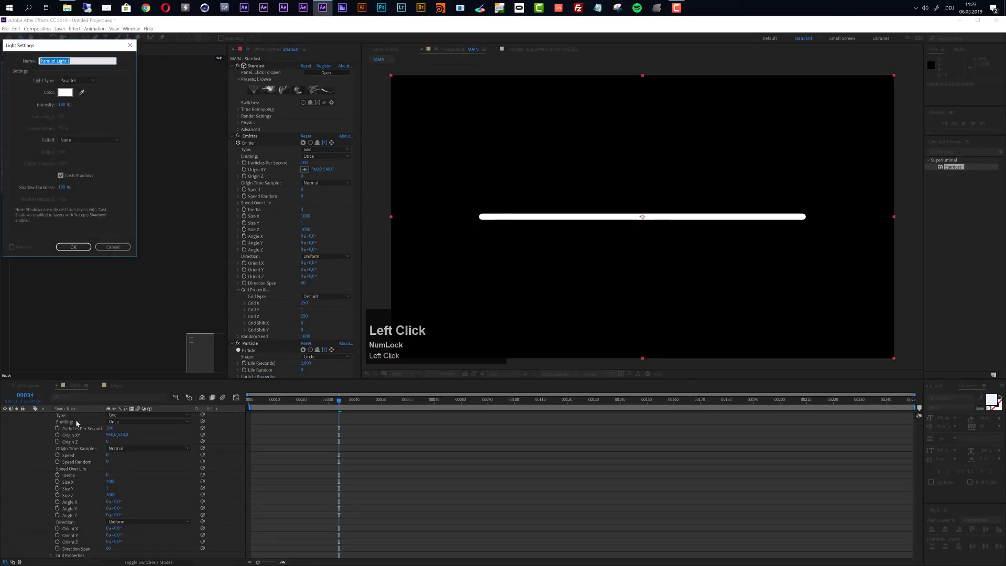
pyautogui.click(72, 248)
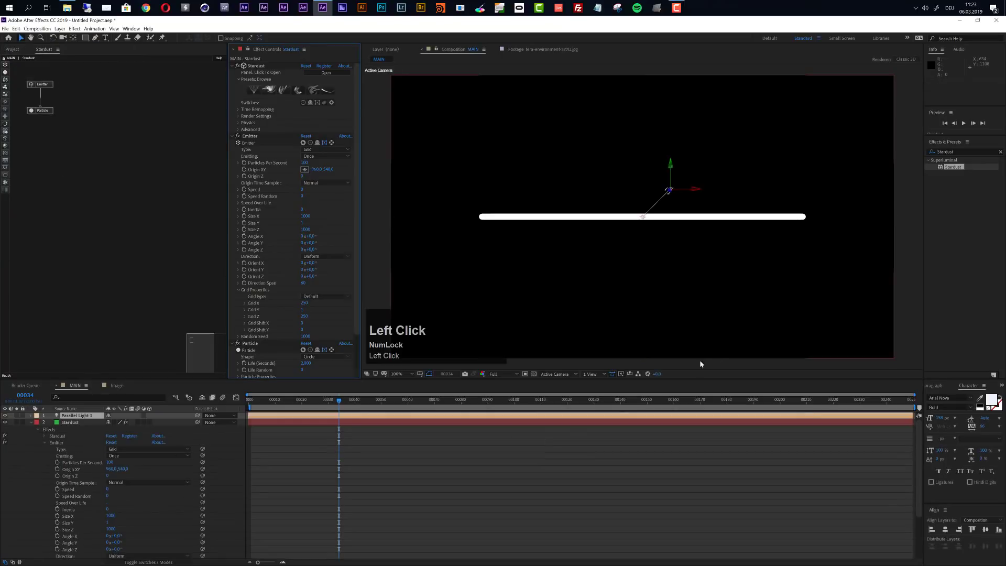
pyautogui.click(558, 374)
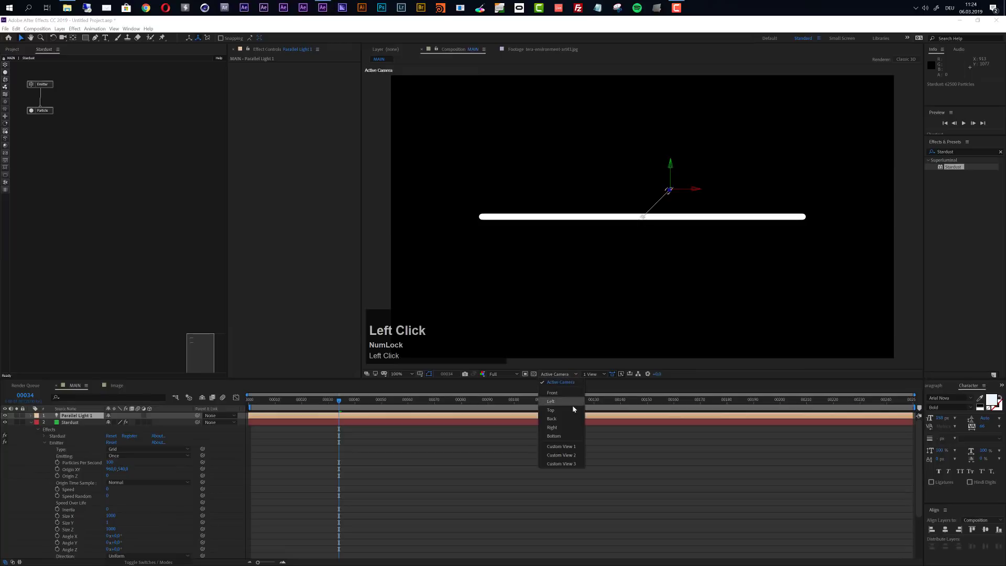
pyautogui.click(563, 448)
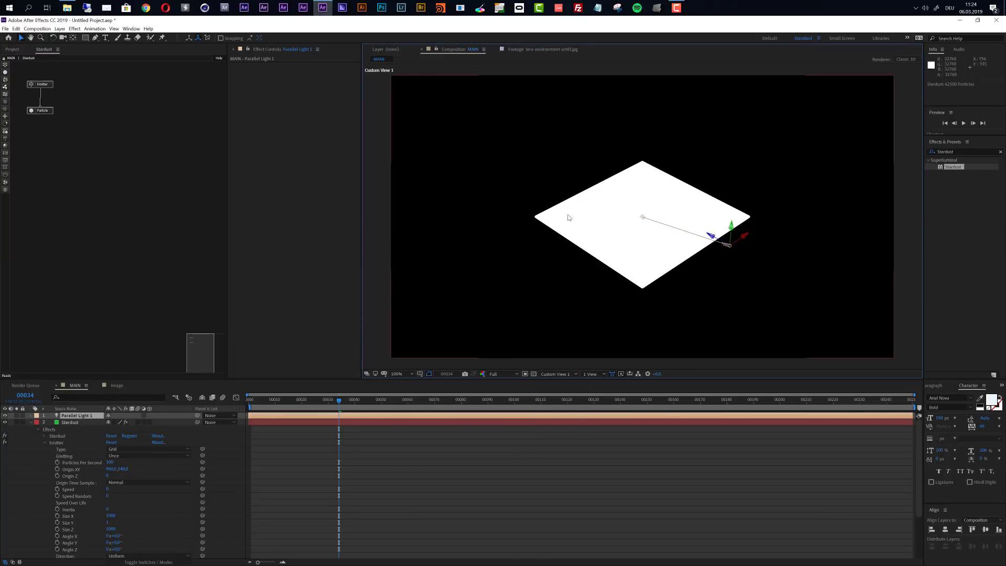
# Step: On the Stardust layer's Particle node, set Life to 10 seconds and the shape to Model
pyautogui.click(68, 423)
pyautogui.click(45, 110)
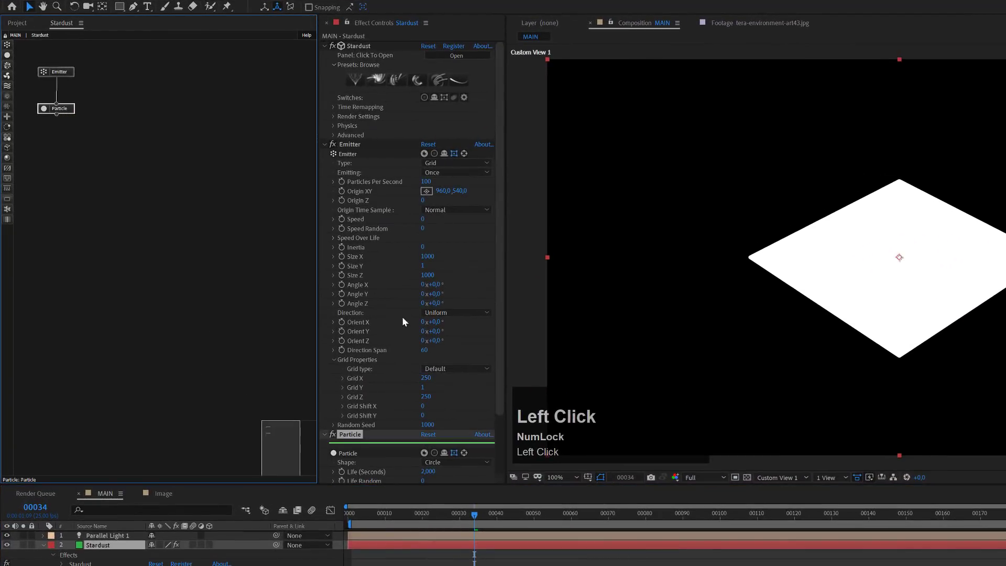
pyautogui.moveTo(499, 371); pyautogui.dragTo(423, 411)
pyautogui.click(428, 402)
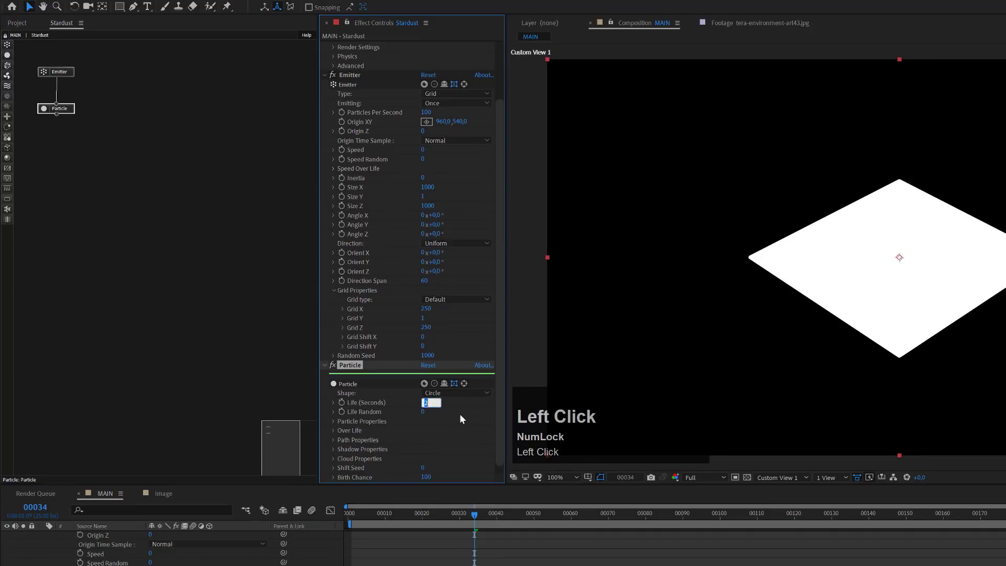
pyautogui.write('10')
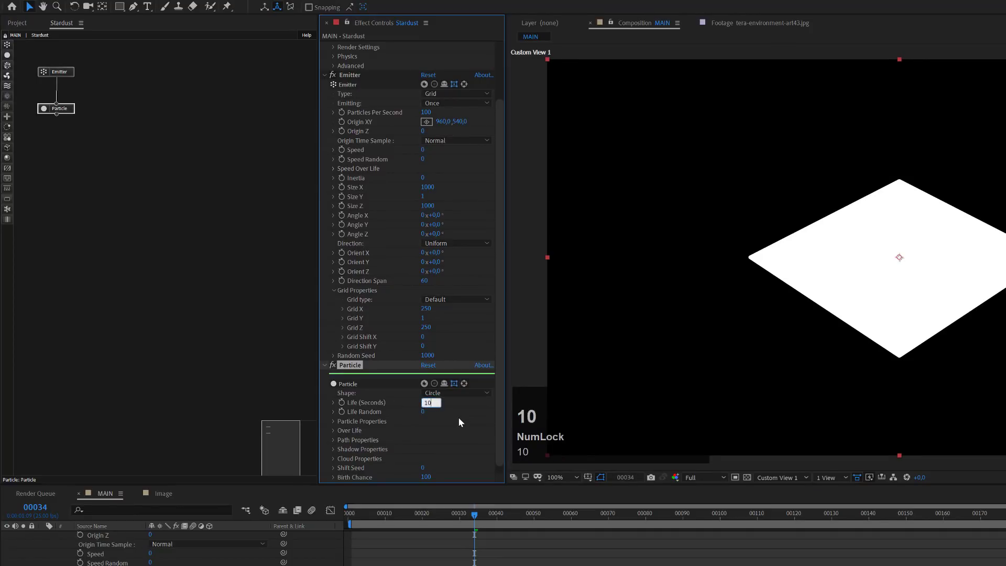
pyautogui.press('Return')
pyautogui.click(451, 392)
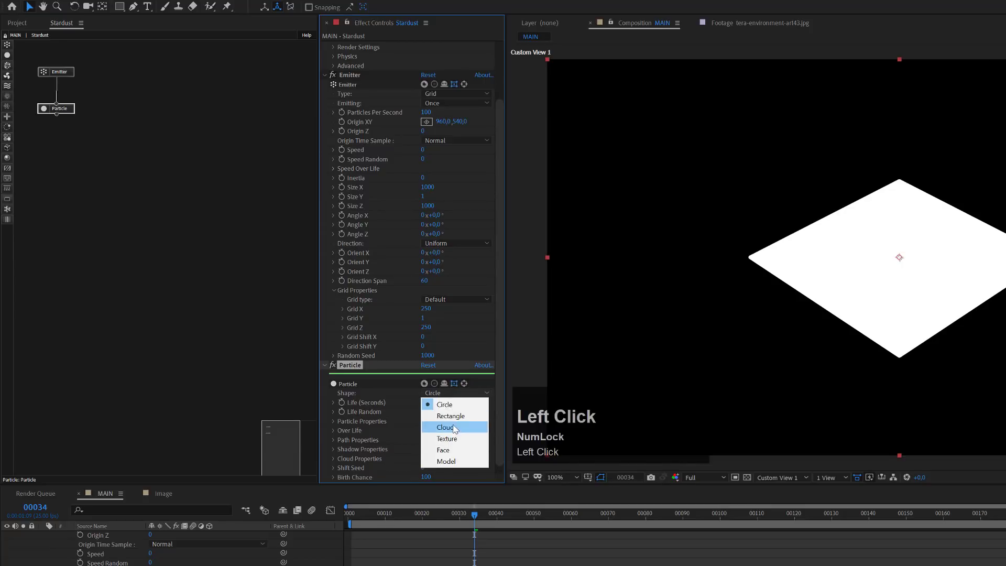
pyautogui.click(446, 462)
# Step: Try particle sizes of 5, 4 and 2 pixels and inspect the spacing of the grid up close
pyautogui.scroll(-5, 441, 373)
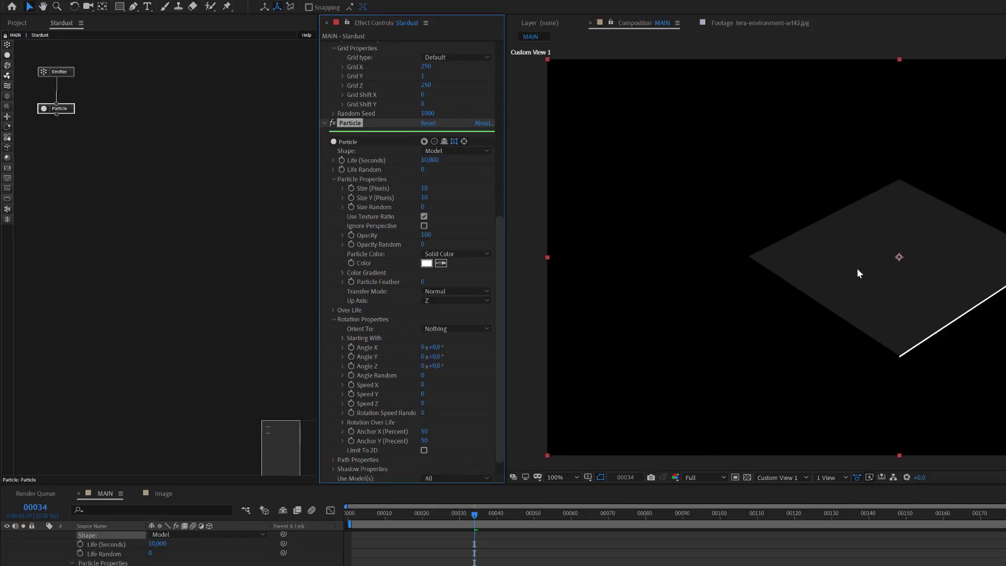
pyautogui.scroll(2, 939, 313)
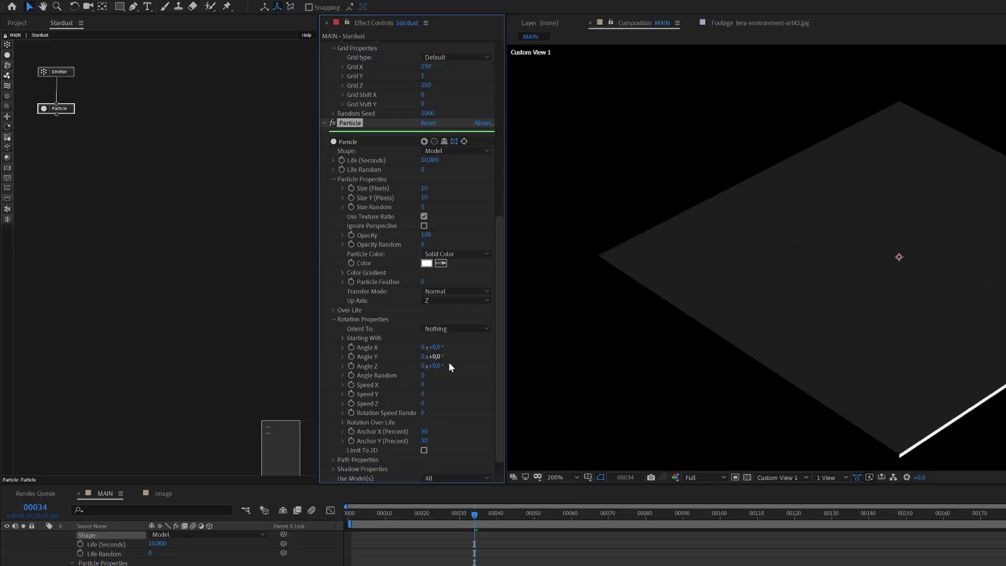
pyautogui.click(425, 188)
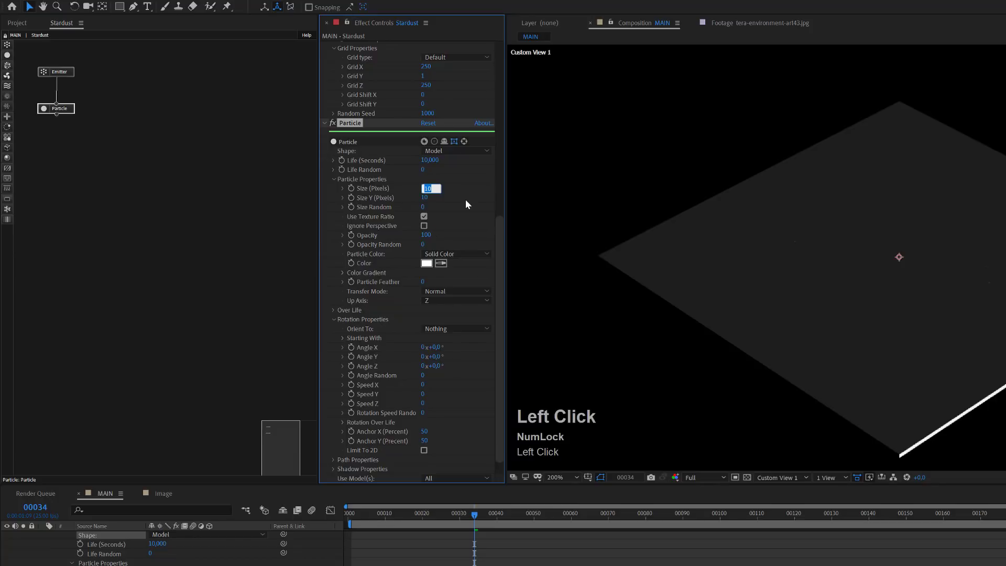
pyautogui.write('5')
pyautogui.press('Return')
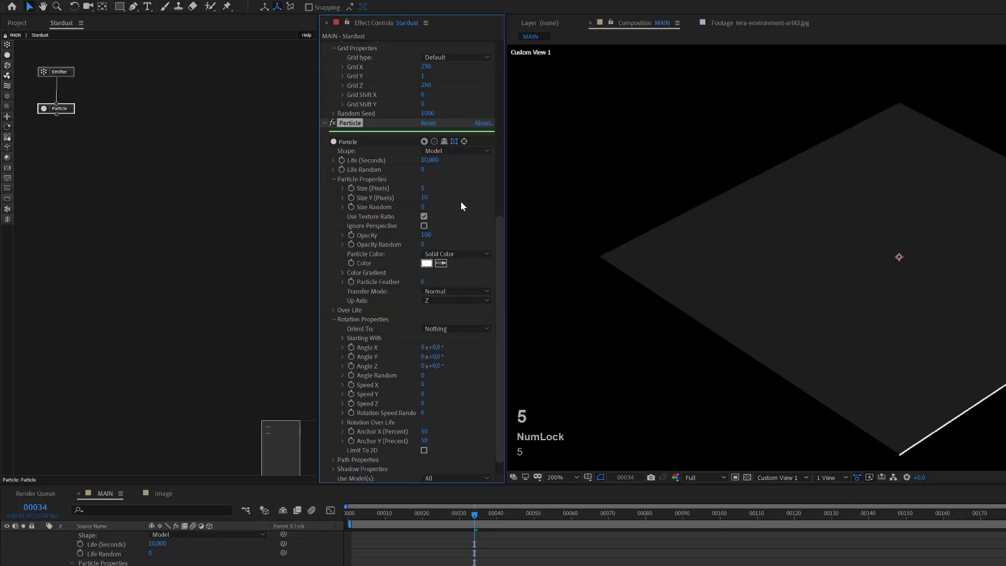
pyautogui.click(423, 188)
pyautogui.write('4')
pyautogui.press('Return')
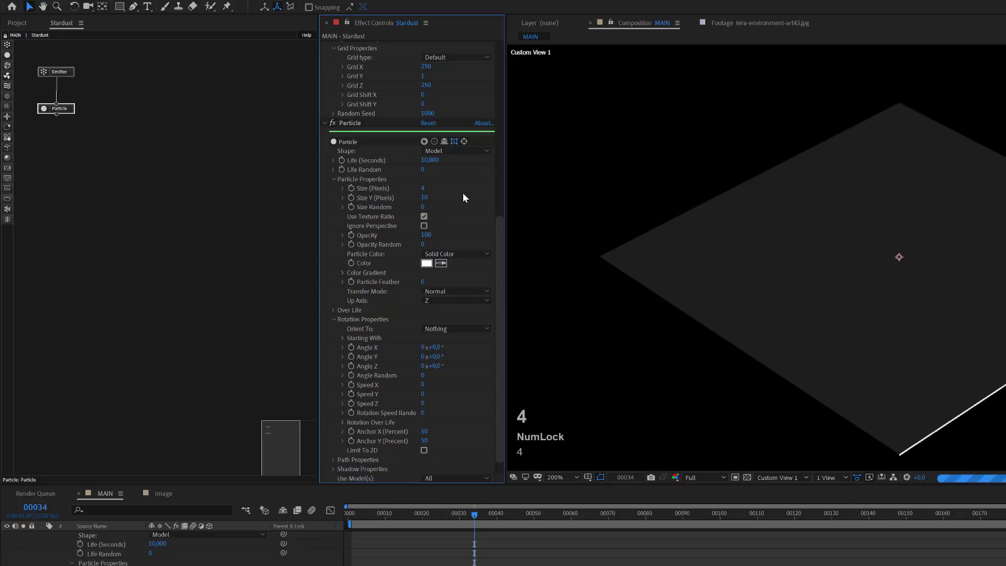
pyautogui.click(425, 188)
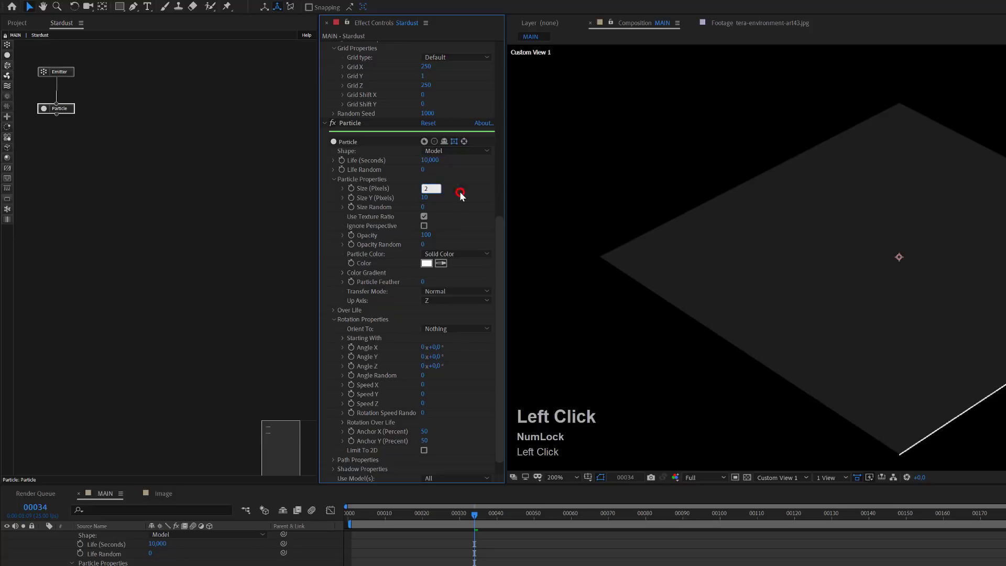
pyautogui.write('2')
pyautogui.press('Return')
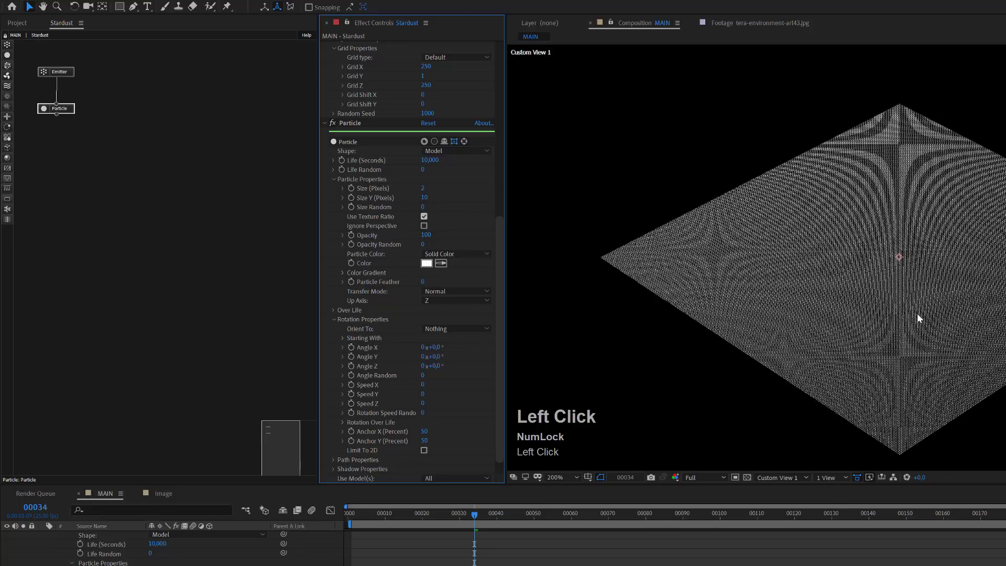
pyautogui.scroll(3, 962, 350)
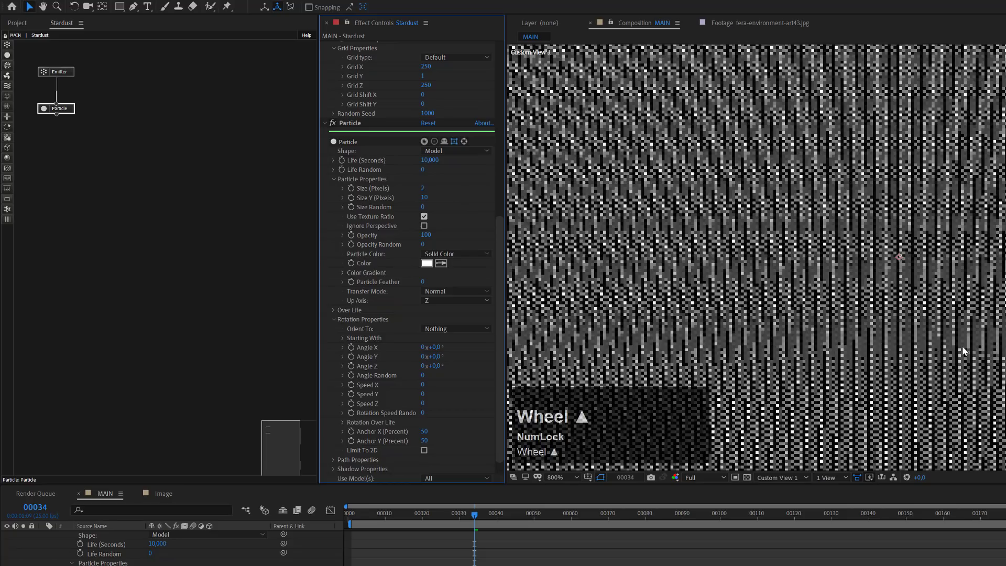
pyautogui.scroll(-3, 962, 351)
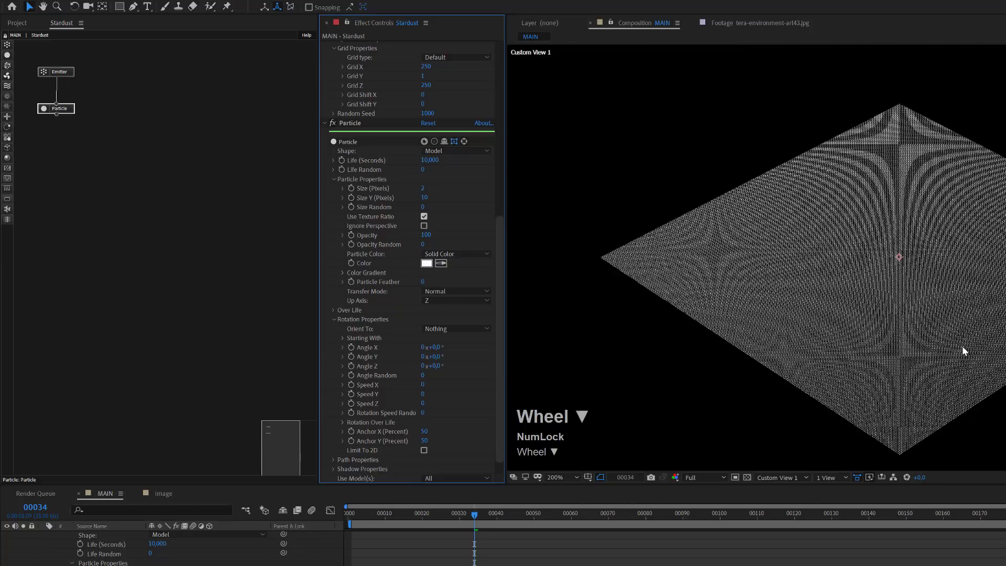
# Step: Set the particle size to 3 pixels and inspect the grid up close
pyautogui.click(421, 190)
pyautogui.write('3')
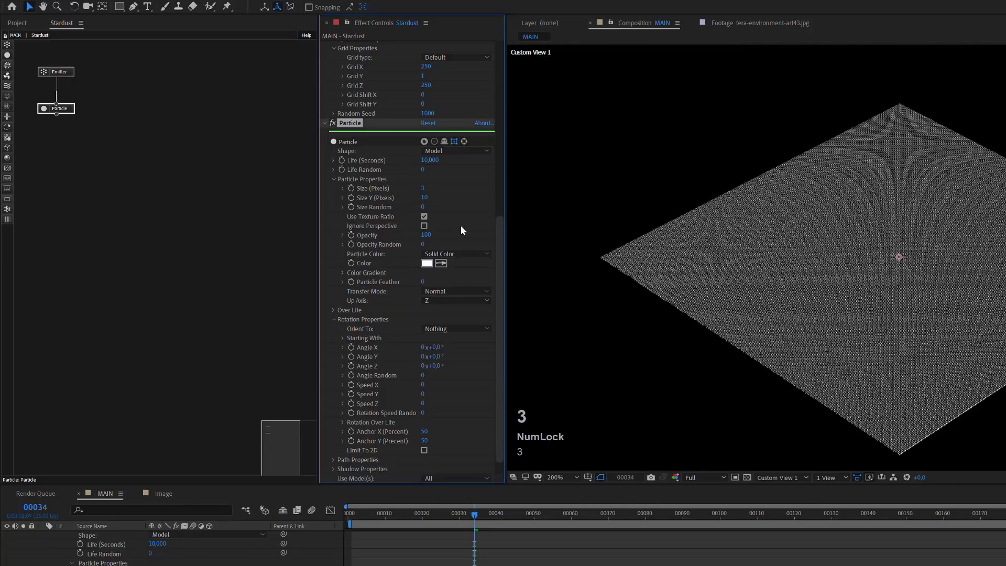
pyautogui.scroll(3, 978, 252)
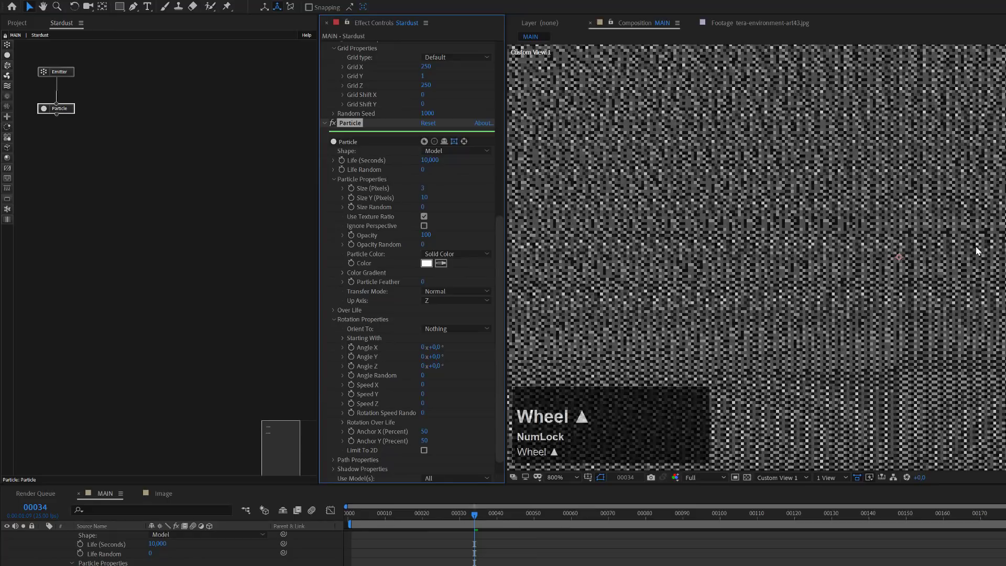
pyautogui.scroll(-3, 907, 221)
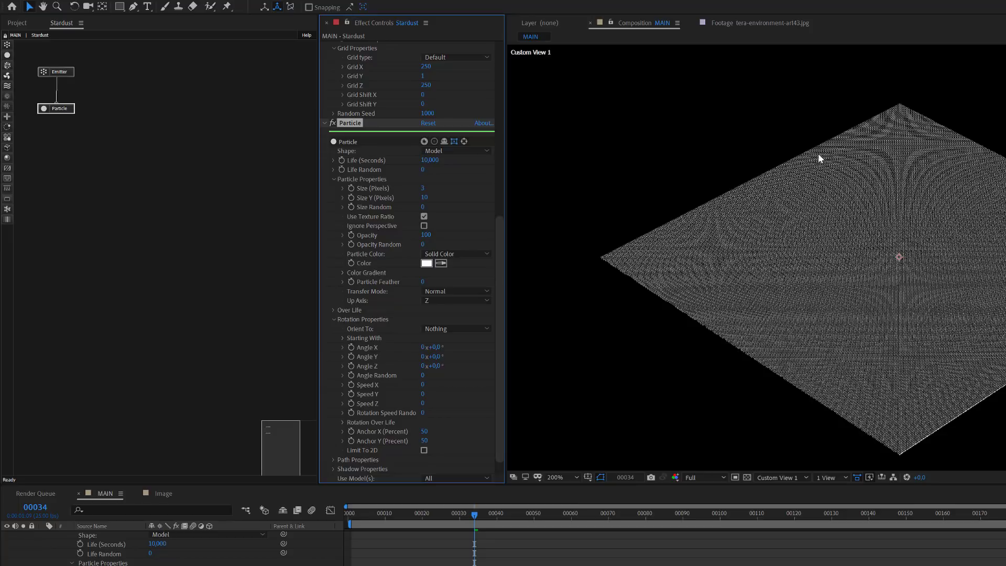
# Step: Add a Model node linked below the Particle node and set its model source to Primitive
pyautogui.click(7, 147)
pyautogui.click(31, 149)
pyautogui.moveTo(37, 149); pyautogui.dragTo(58, 137)
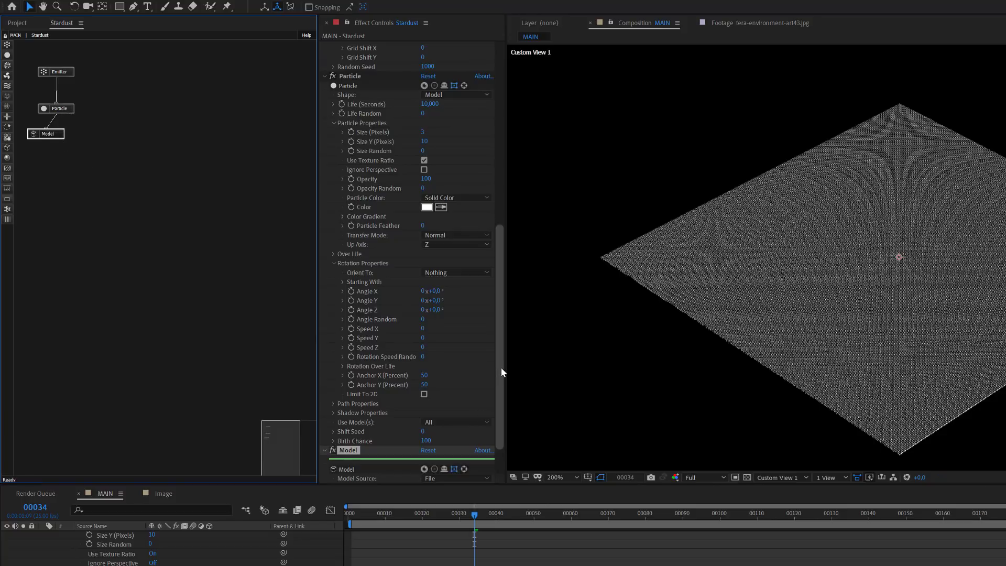
pyautogui.moveTo(501, 369); pyautogui.dragTo(504, 400)
pyautogui.click(431, 432)
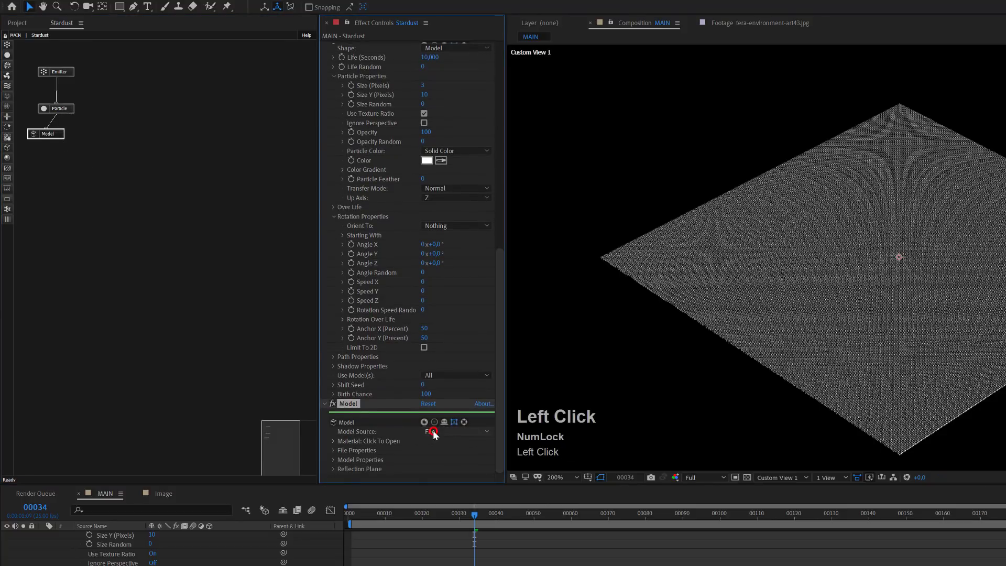
pyautogui.click(447, 455)
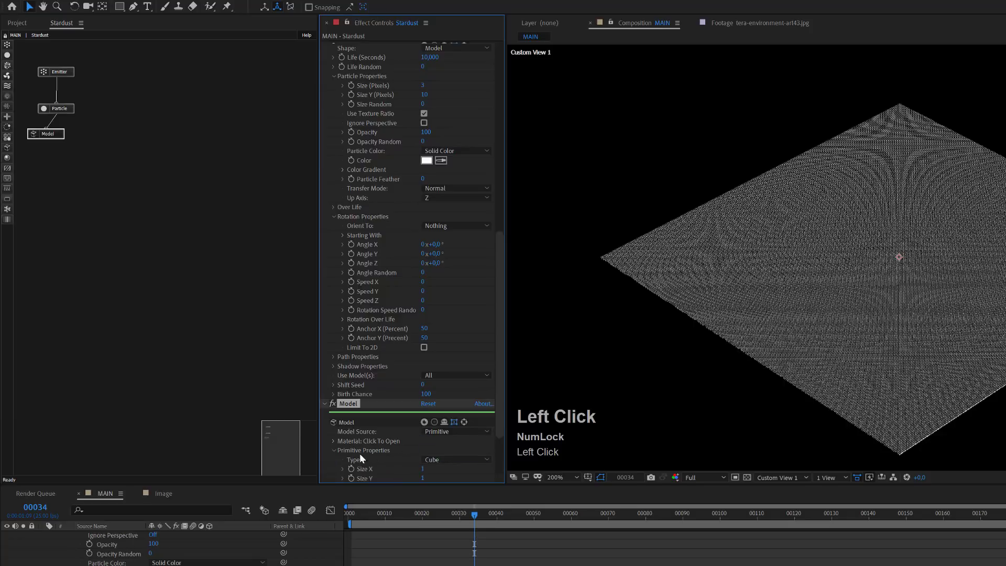
# Step: Reduce the cube primitive's Segments X, Segments Y and Segments Z to 1 each
pyautogui.moveTo(502, 421); pyautogui.dragTo(498, 460)
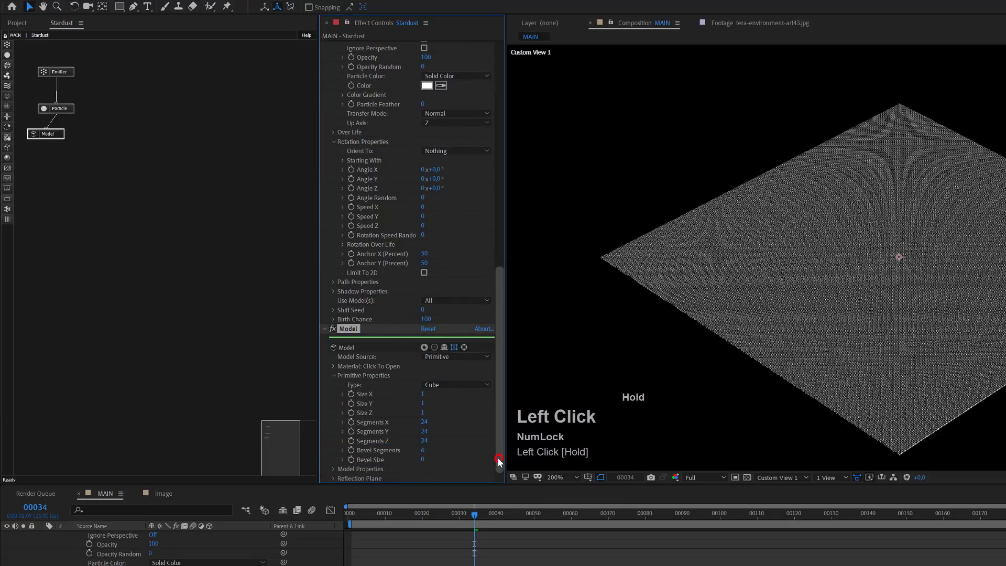
pyautogui.click(424, 423)
pyautogui.write('1')
pyautogui.click(427, 435)
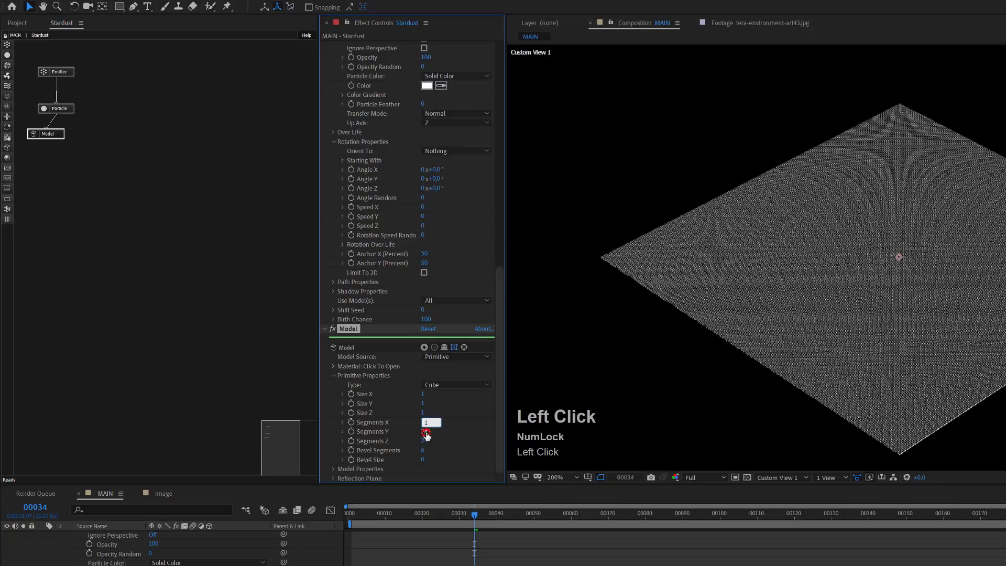
pyautogui.click(424, 431)
pyautogui.write('1')
pyautogui.click(425, 441)
pyautogui.write('1')
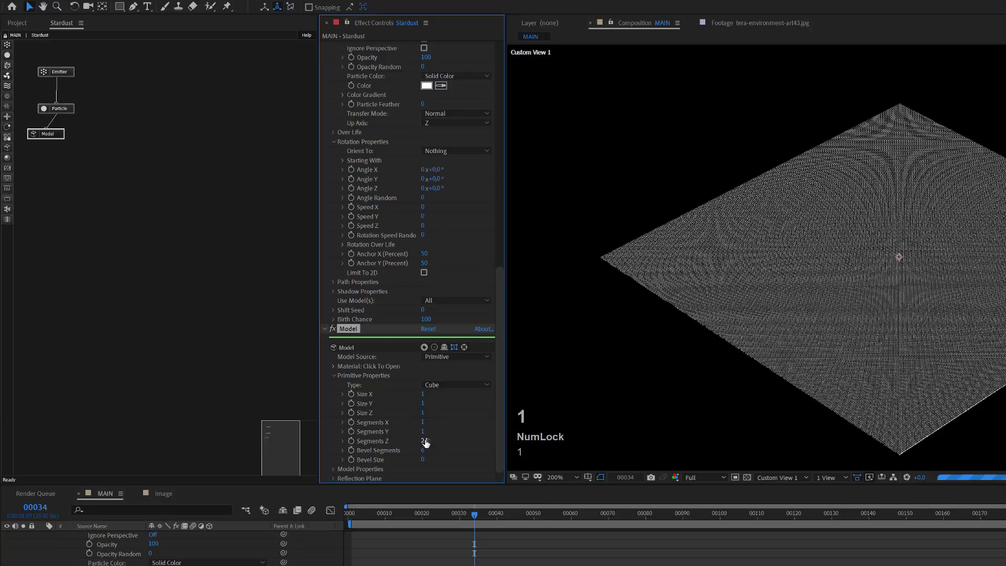
pyautogui.click(457, 442)
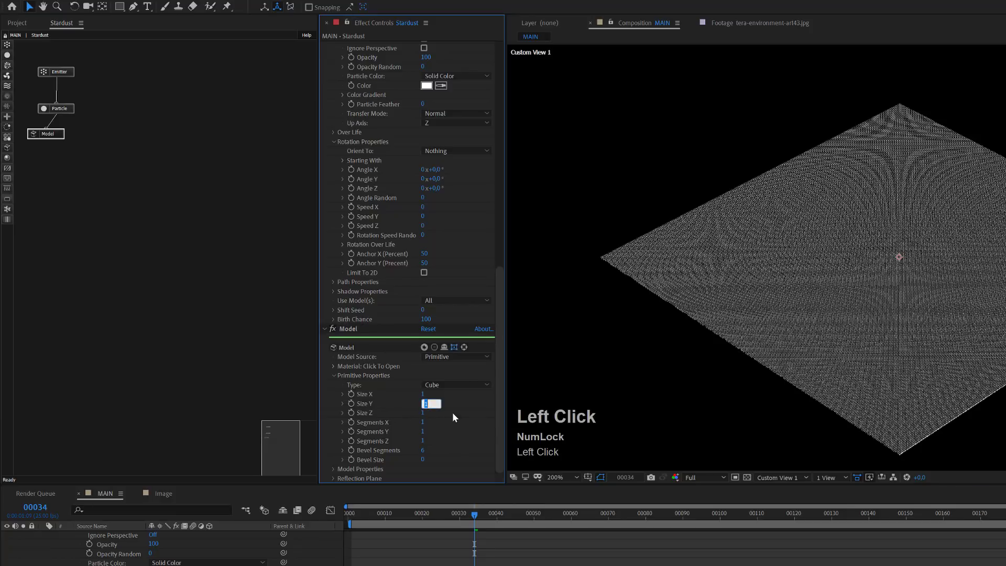
# Step: Stretch the cube primitive by setting its Size Y to 20 and further to 50
pyautogui.write('20')
pyautogui.click(463, 423)
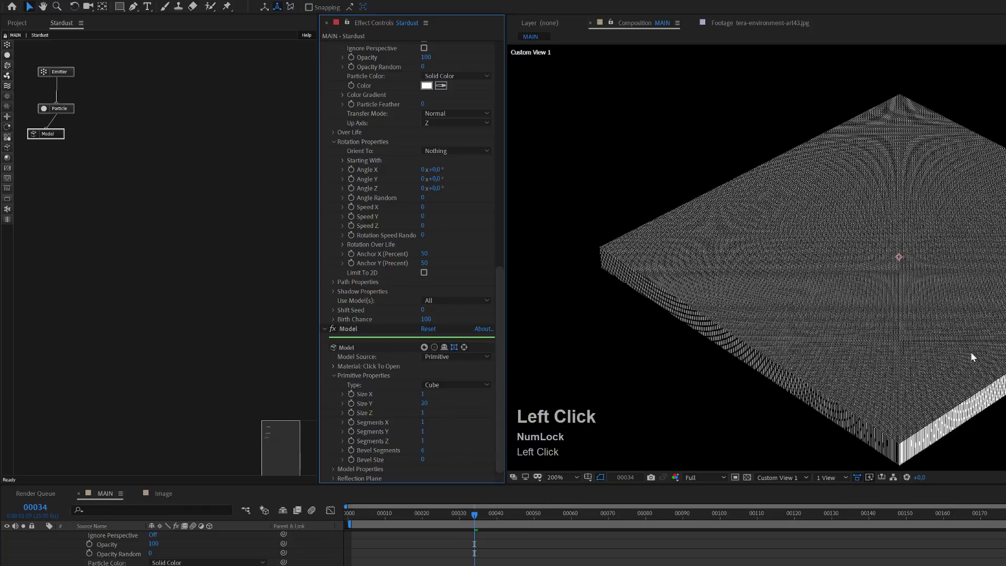
pyautogui.click(425, 403)
pyautogui.write('50')
pyautogui.click(451, 414)
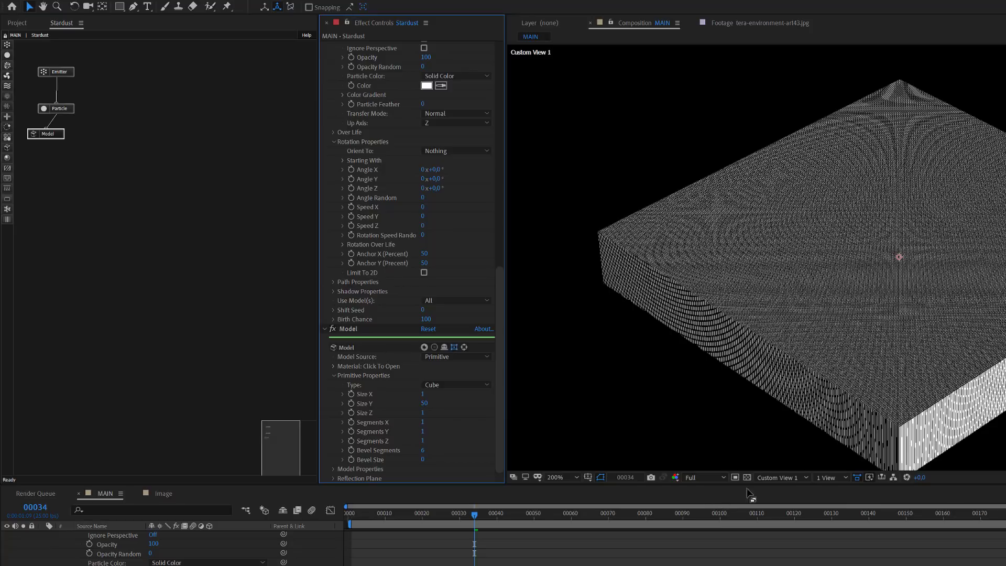
# Step: Switch the composition viewer to the 4 Views layout, examine the particle grid in the Top view and select the Particle node
pyautogui.click(830, 477)
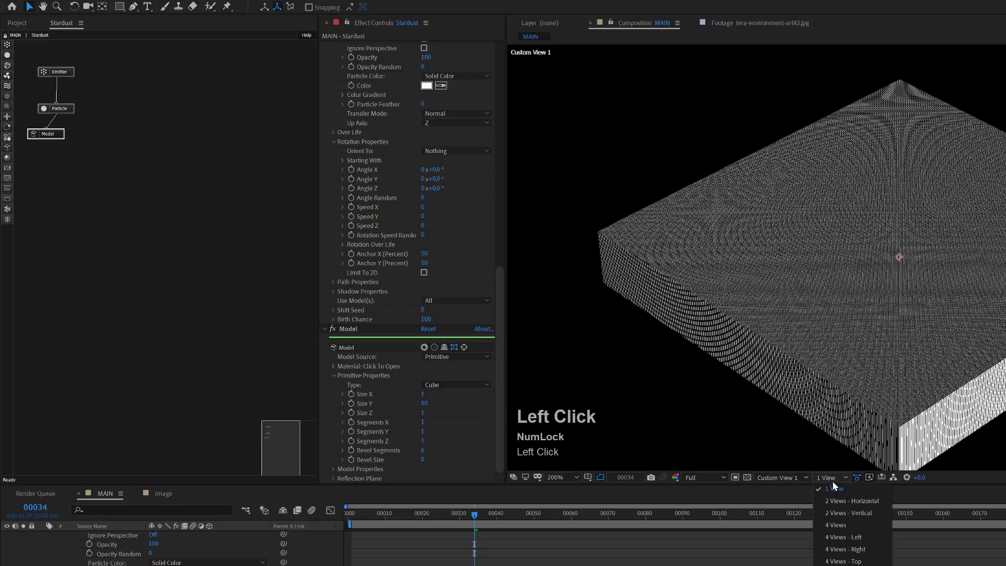
pyautogui.click(841, 521)
pyautogui.scroll(2, 727, 141)
pyautogui.scroll(1, 727, 141)
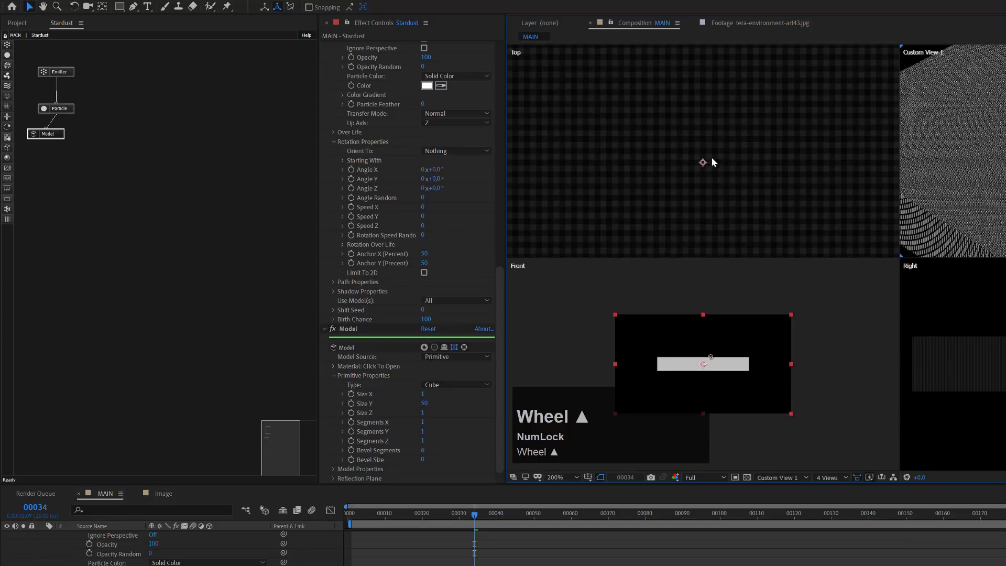
pyautogui.scroll(-2, 753, 179)
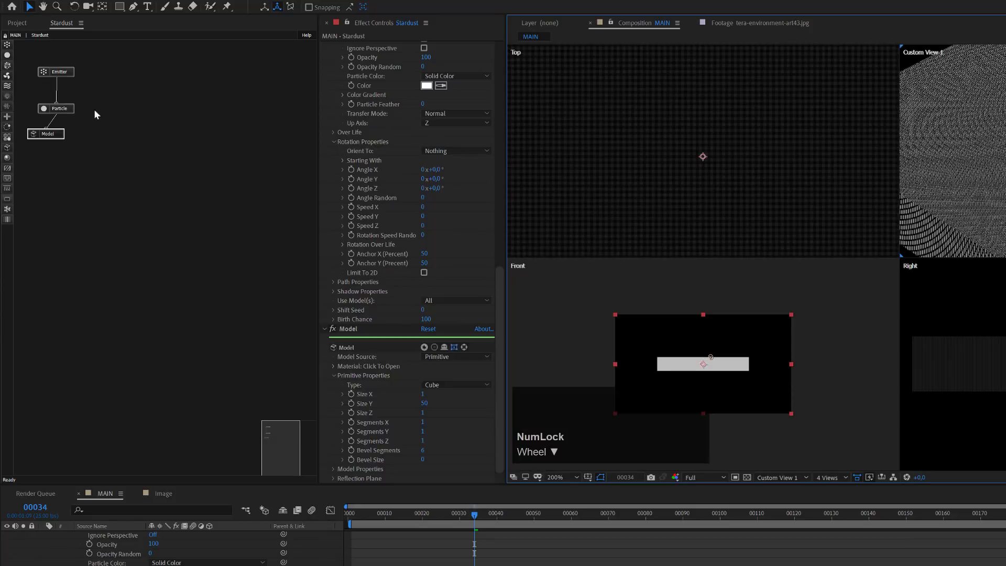
pyautogui.click(61, 110)
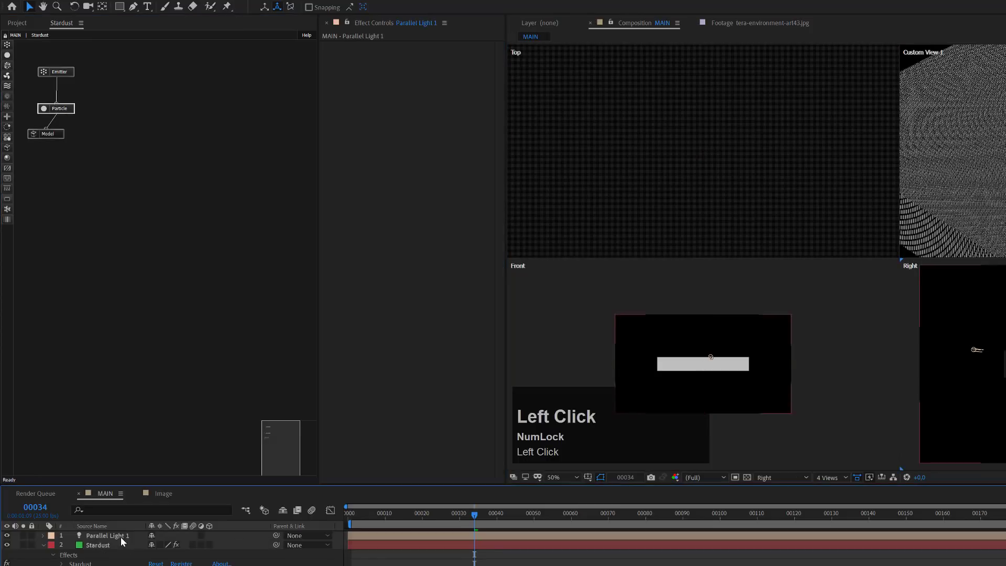
# Step: Add a null object to the MAIN composition above Parallel Light 1 and make it a 3D layer
pyautogui.click(120, 536)
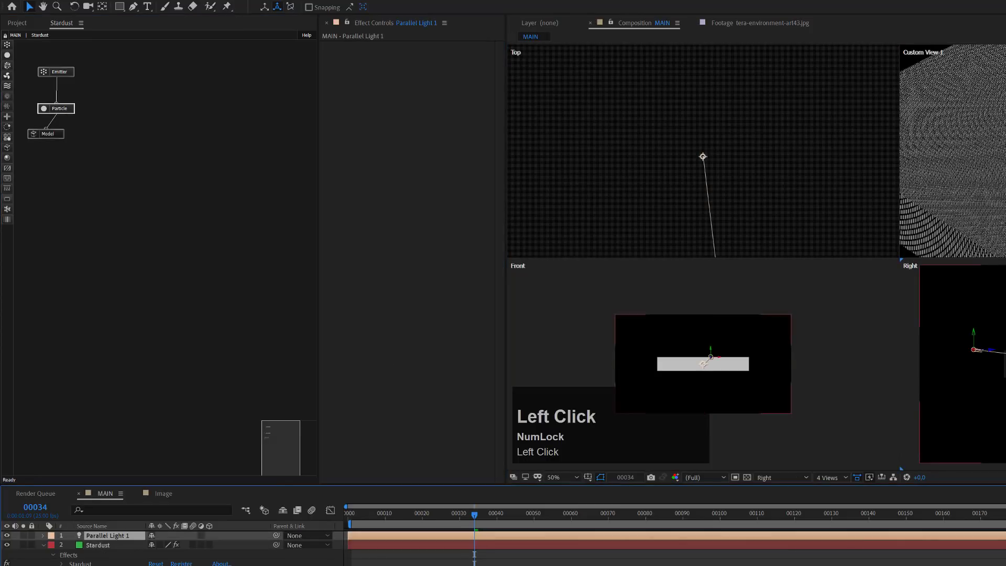
pyautogui.click(103, 2)
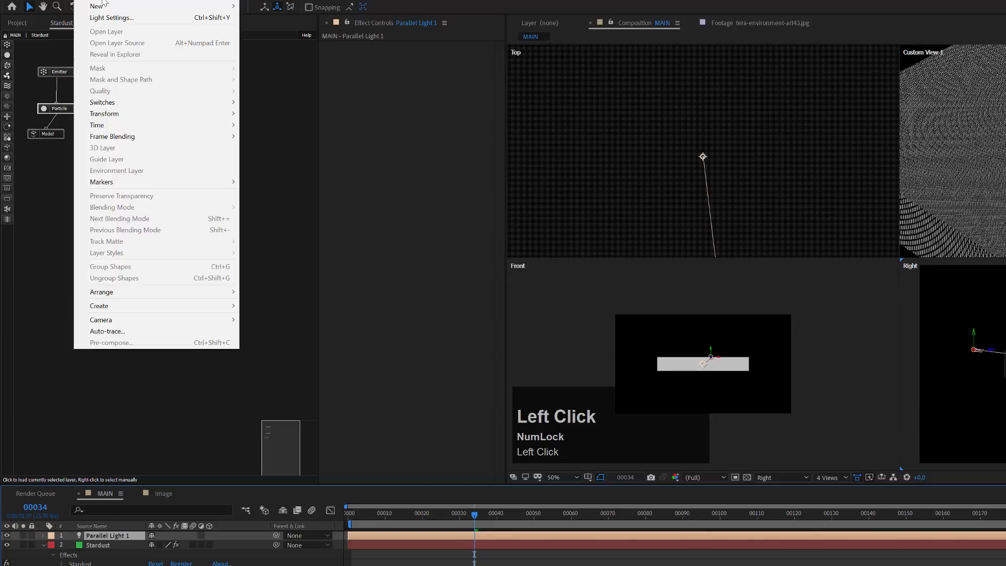
pyautogui.moveTo(94, 8)
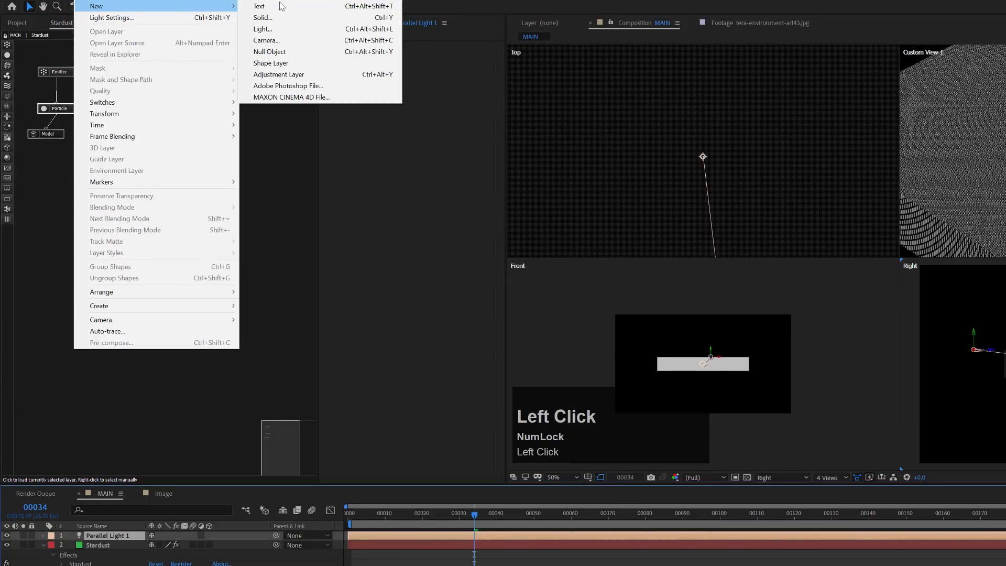
pyautogui.click(275, 52)
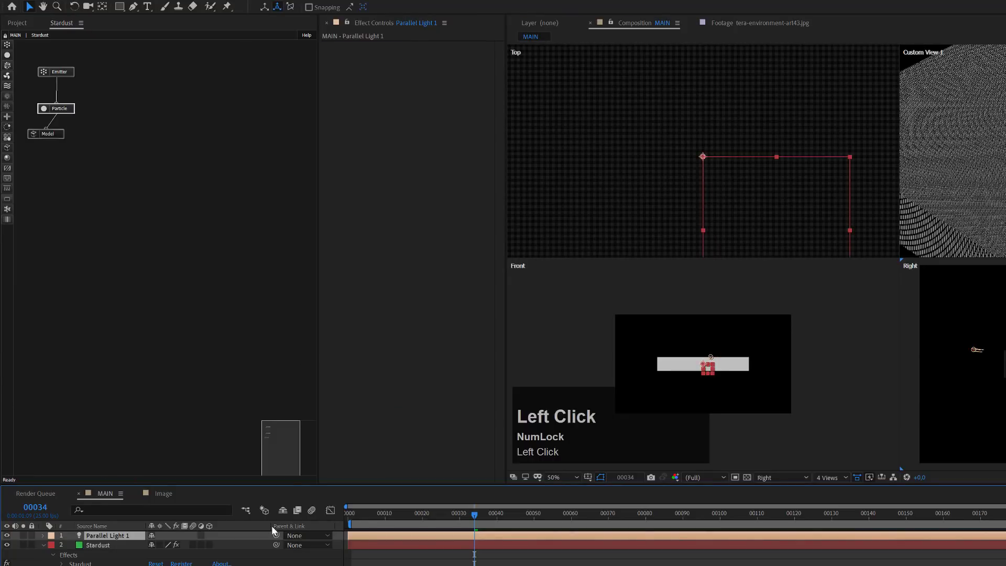
pyautogui.click(209, 535)
# Step: Rename the new null layer as Light Null
pyautogui.click(119, 544)
pyautogui.click(117, 537)
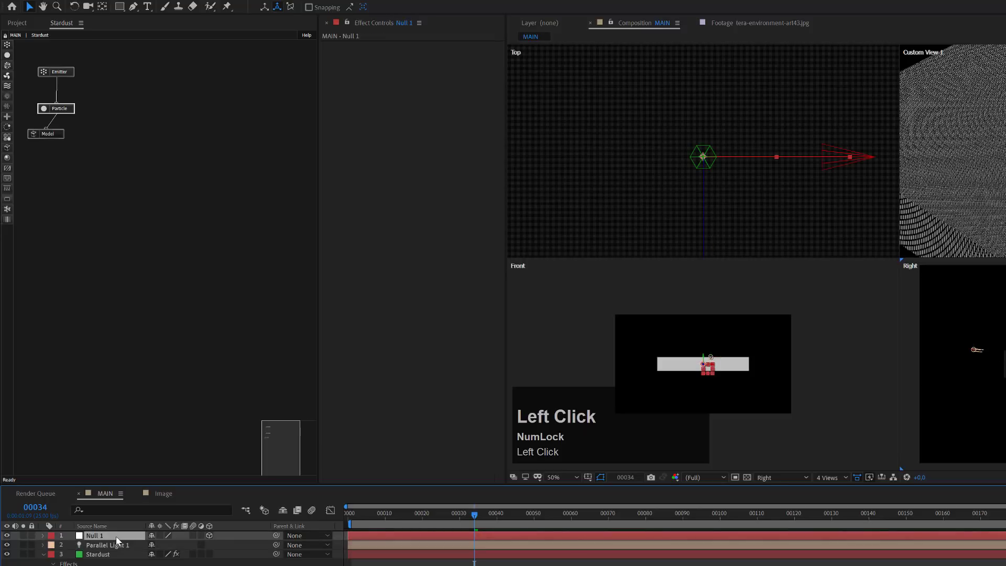
pyautogui.press('Return')
pyautogui.write('Light Nu')
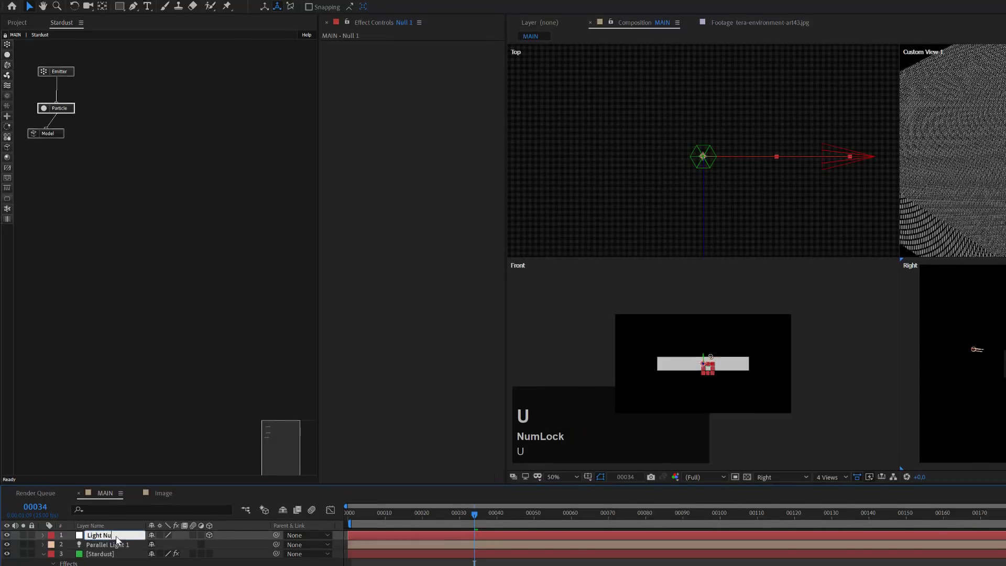
pyautogui.write('ll')
pyautogui.press('Return')
# Step: Link Parallel Light 1's Point of Interest to the Light Null's Position with an expression
pyautogui.click(43, 544)
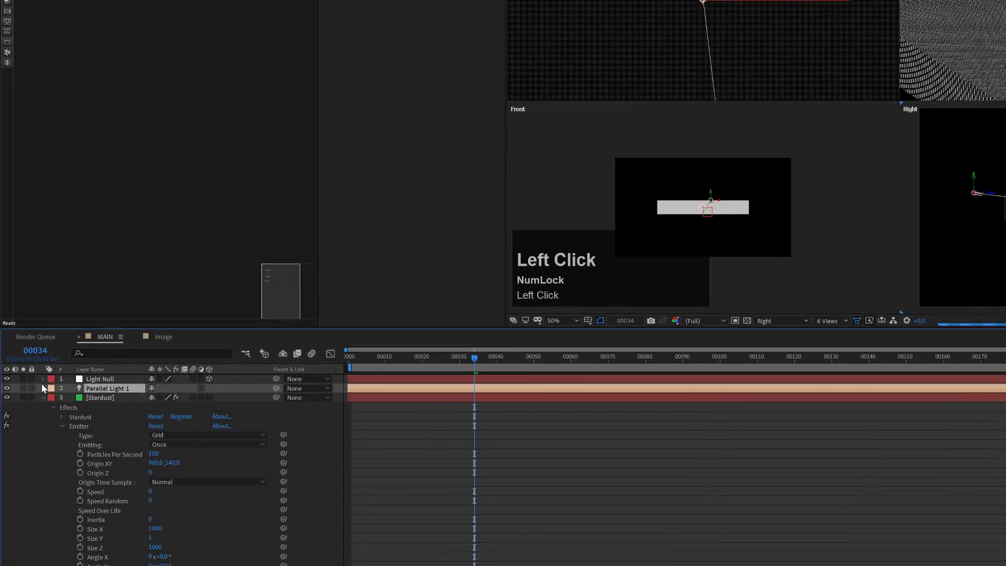
pyautogui.click(43, 389)
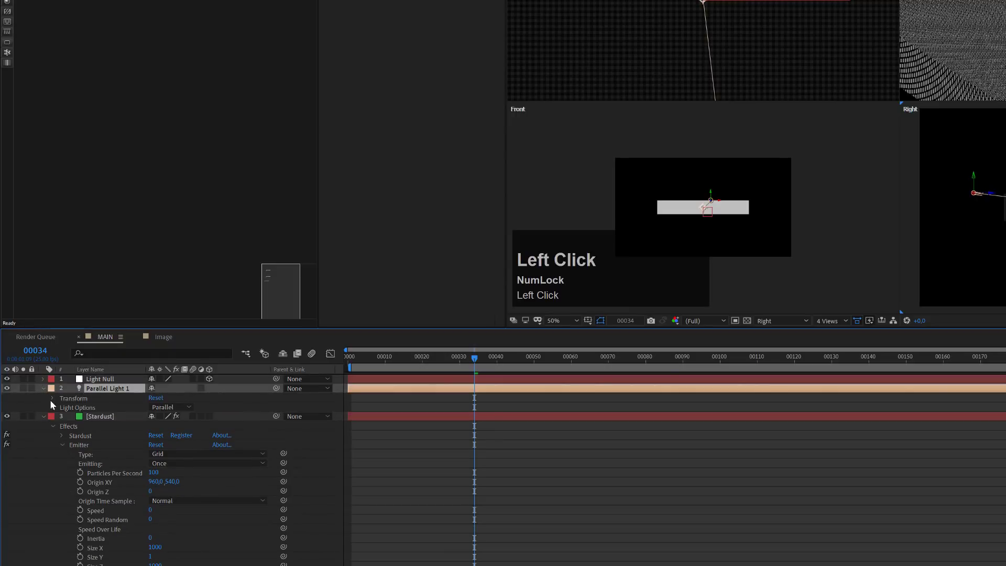
pyautogui.click(51, 400)
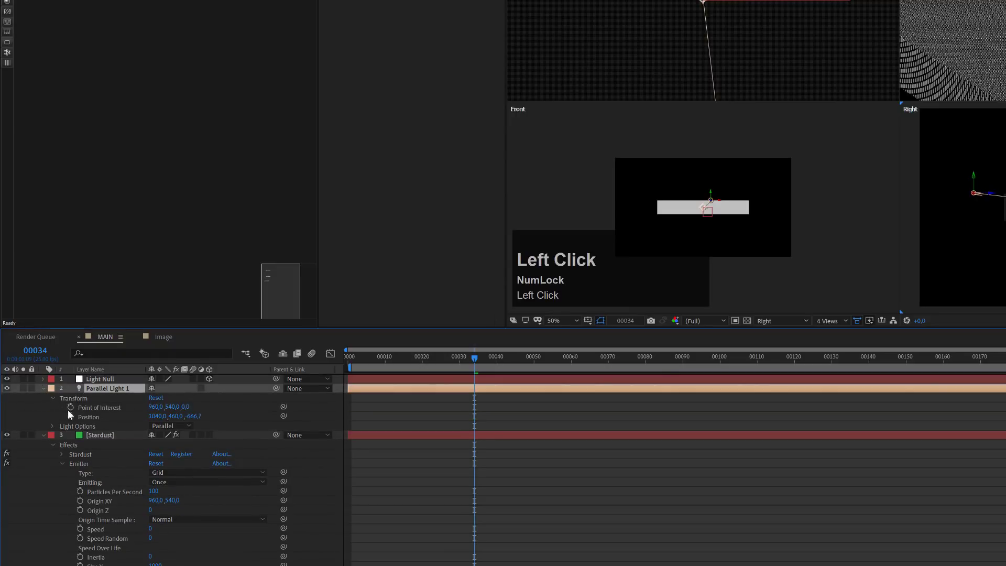
pyautogui.click(94, 381)
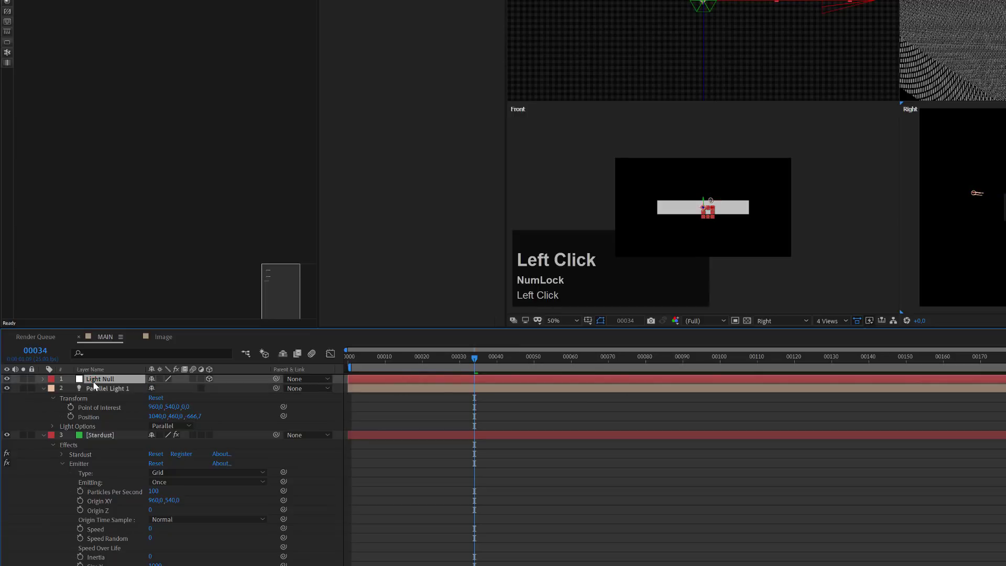
pyautogui.press('p')
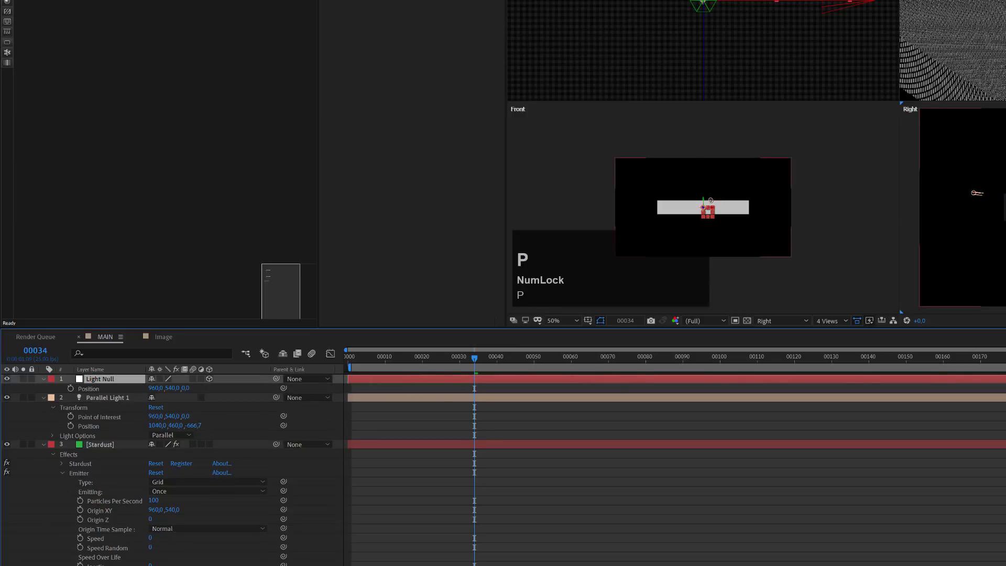
pyautogui.keyDown('alt'); pyautogui.click(70, 417); pyautogui.keyUp('alt')
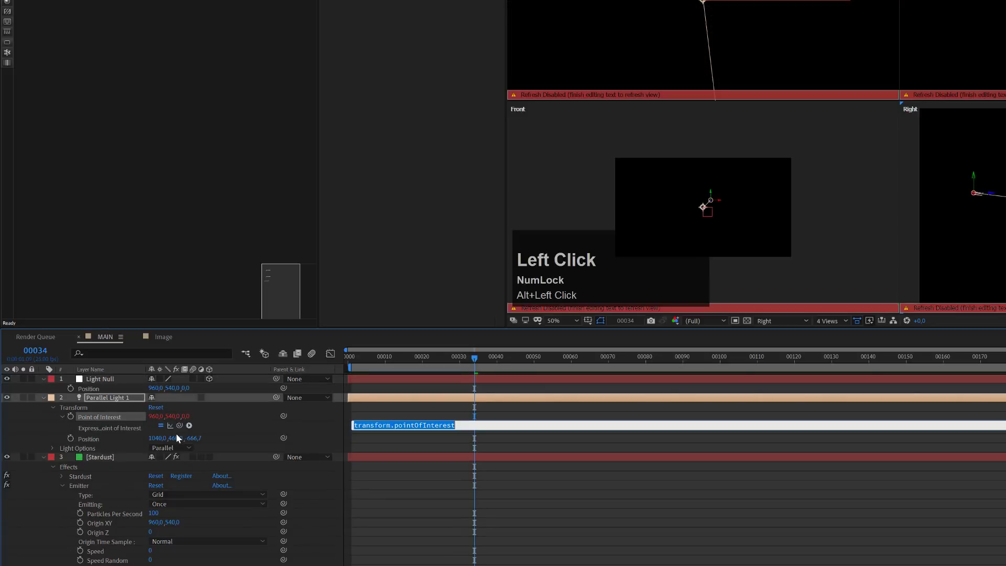
pyautogui.moveTo(180, 425); pyautogui.dragTo(94, 389)
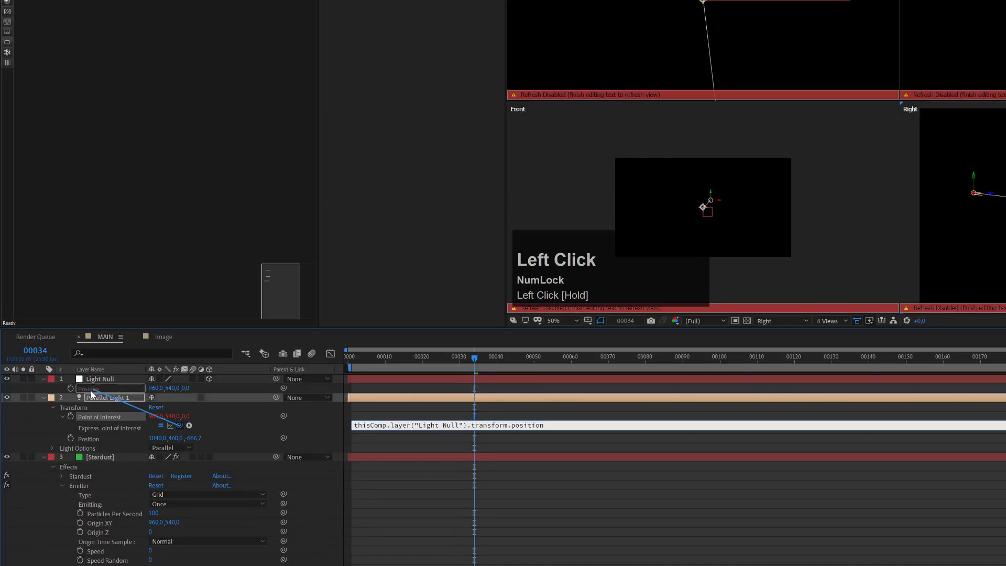
pyautogui.click(37, 391)
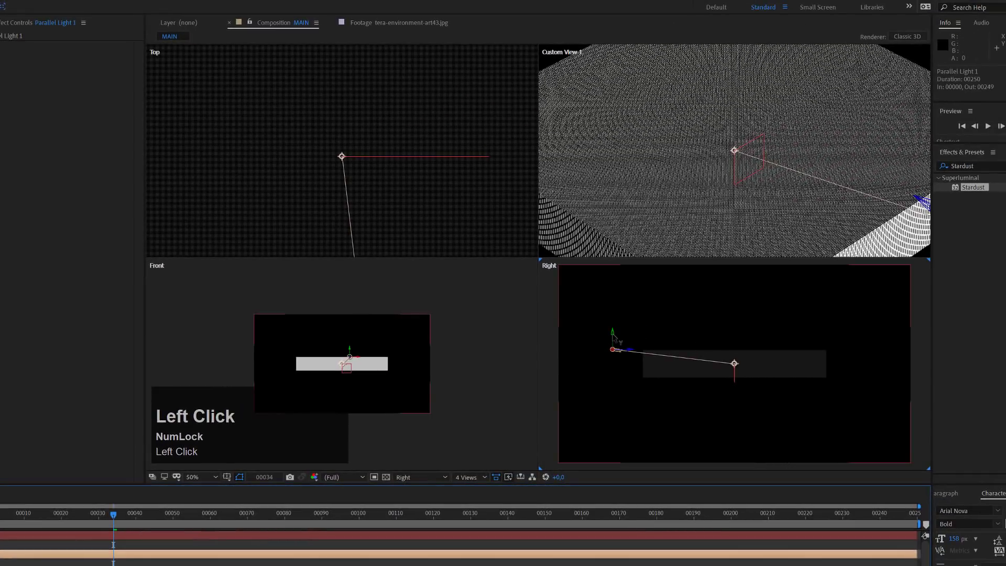
# Step: Raise Parallel Light 1 well above the particle grid and shift it sideways along X beyond the grid's edge
pyautogui.moveTo(614, 338); pyautogui.dragTo(631, 272)
pyautogui.scroll(-3, 363, 206)
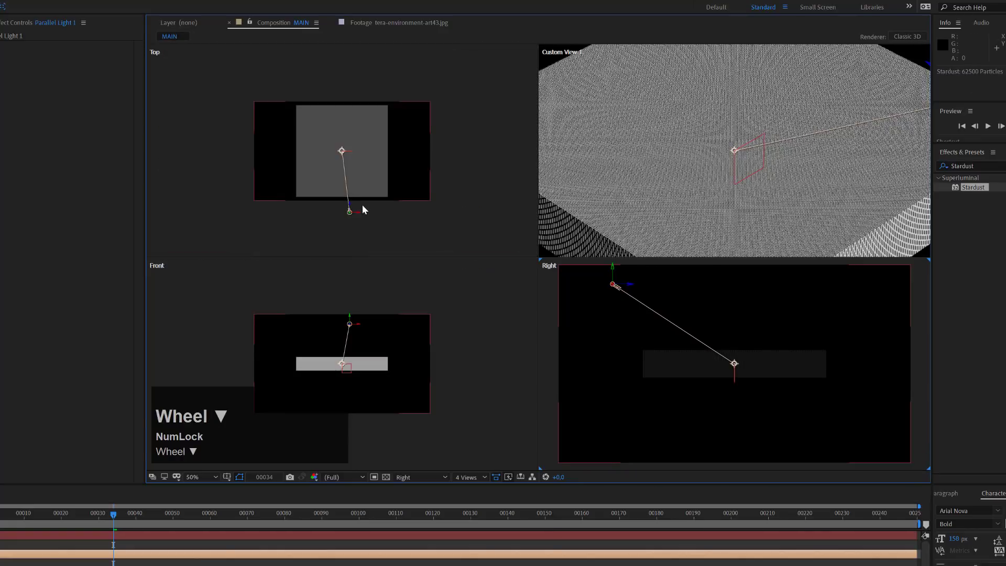
pyautogui.moveTo(352, 212); pyautogui.dragTo(422, 210)
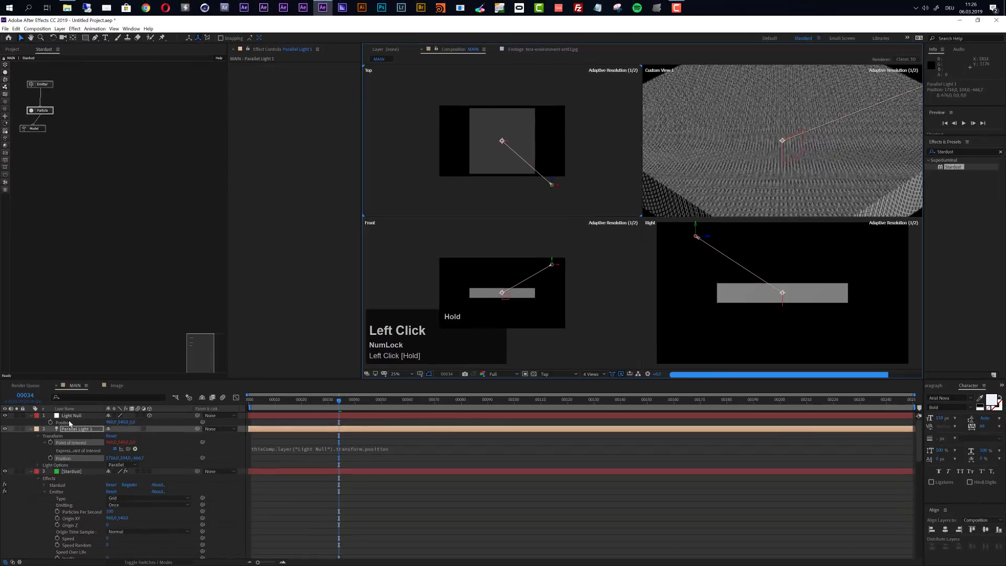
# Step: Set the Falloff Distance of Parallel Light 1 to 3000
pyautogui.click(70, 429)
pyautogui.press('a')
pyautogui.press('a')
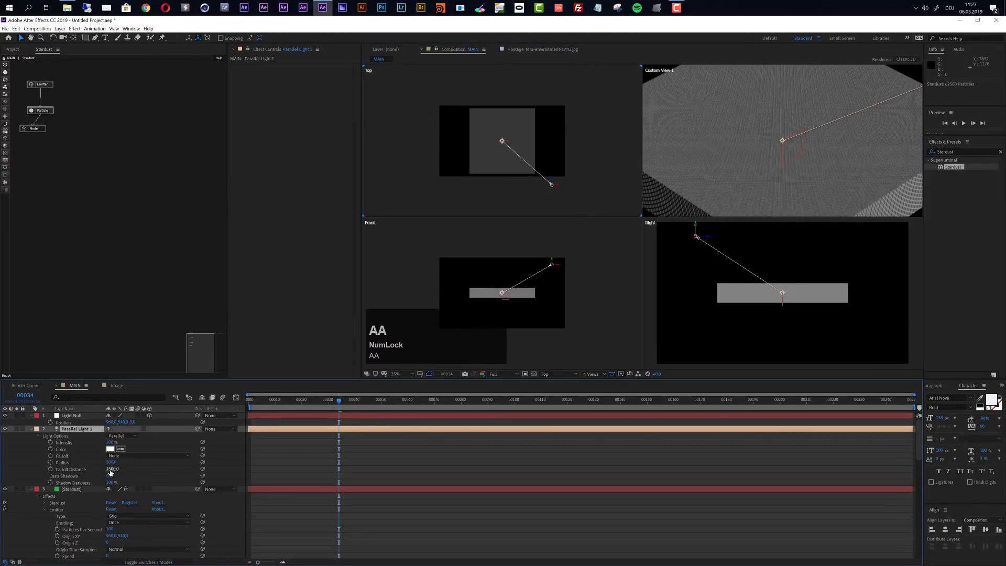
pyautogui.moveTo(109, 471); pyautogui.dragTo(114, 470)
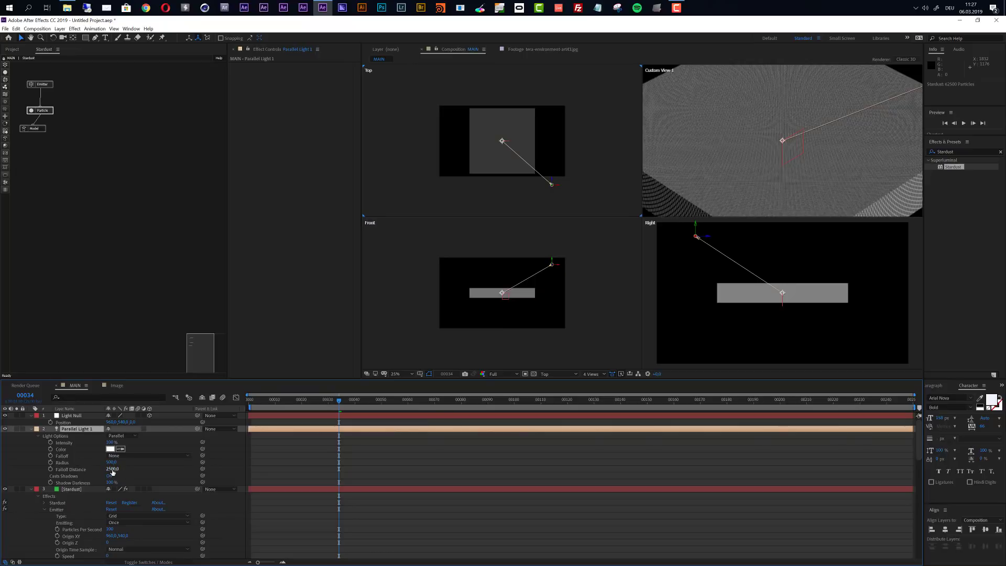
pyautogui.click(112, 470)
pyautogui.write('3')
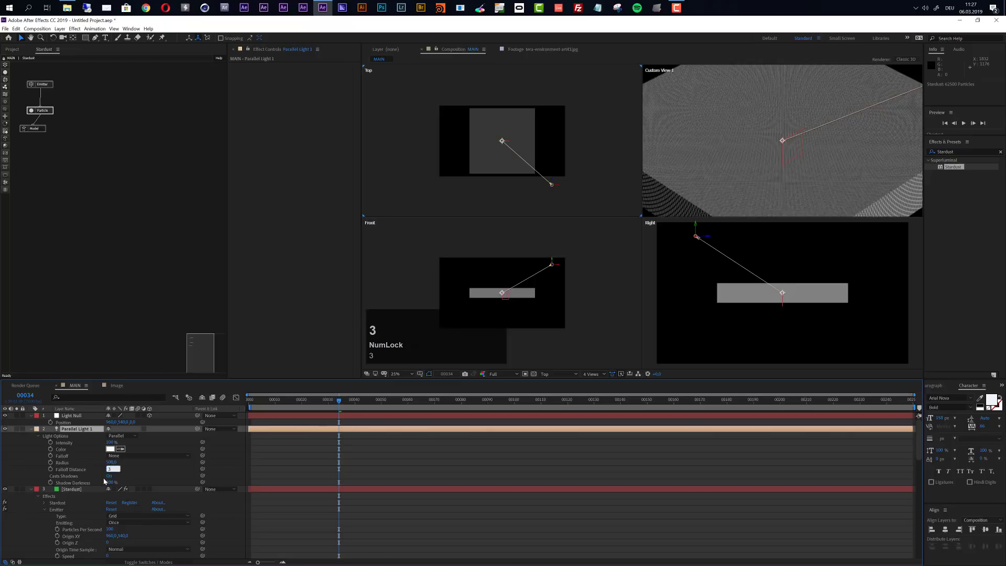
pyautogui.press('Return')
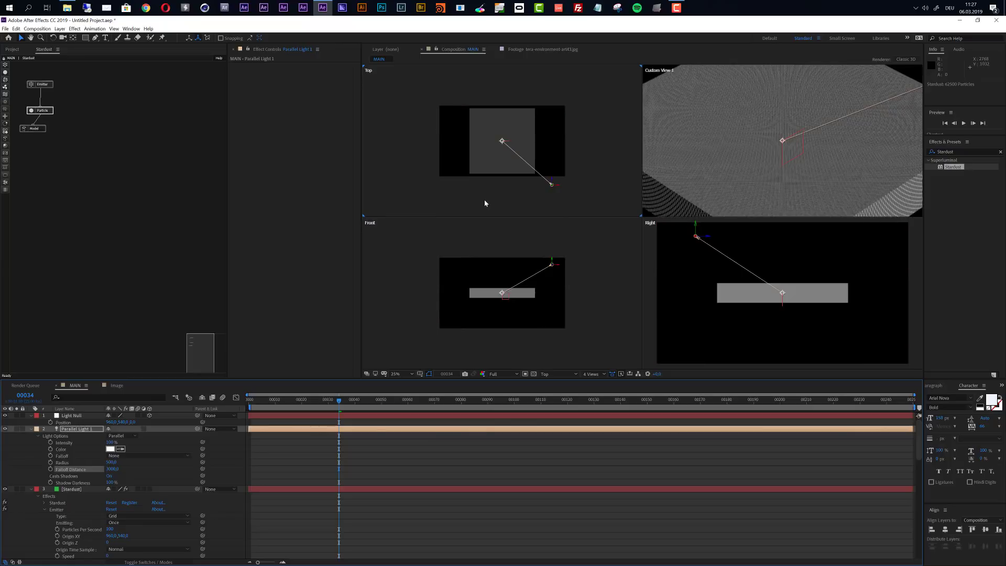
# Step: Set the Stardust Particle node's Size (Pixels) to 4 to close the gaps between the cubes
pyautogui.scroll(7, 528, 150)
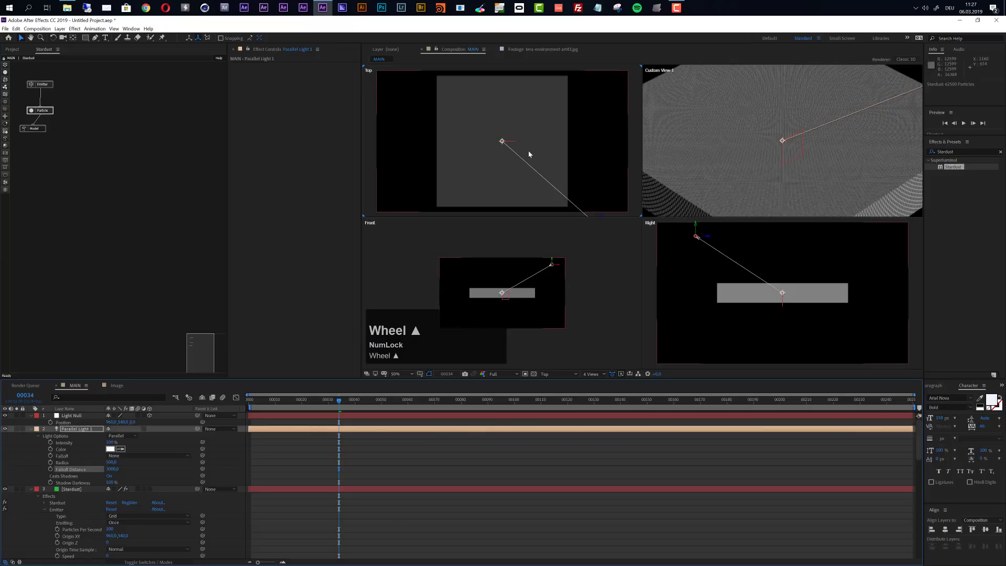
pyautogui.scroll(-1, 502, 144)
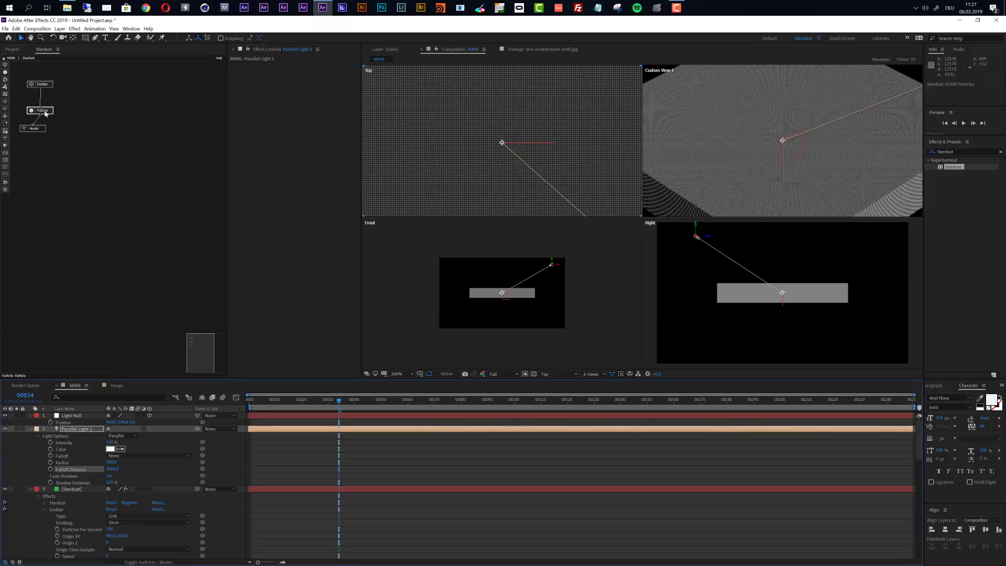
pyautogui.click(46, 111)
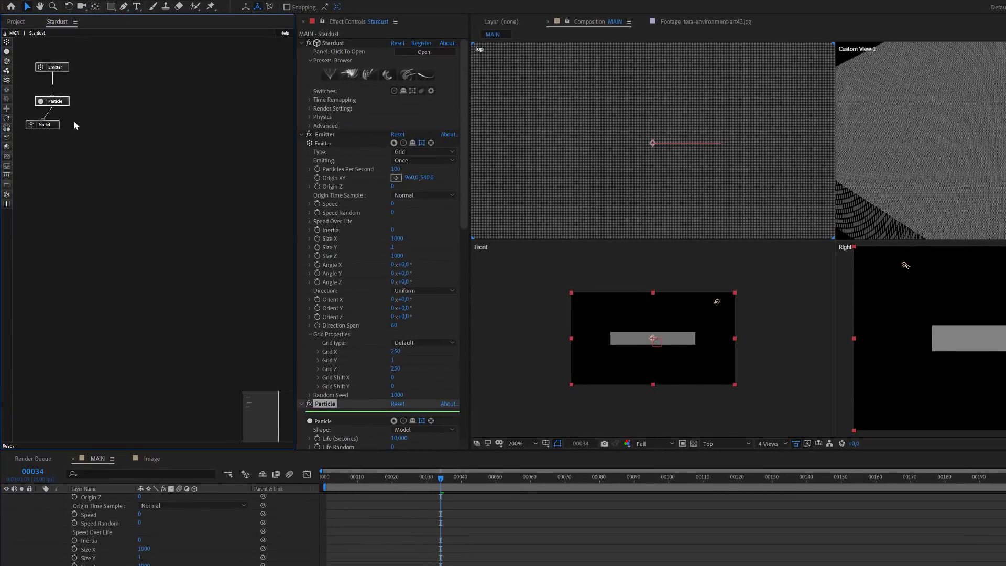
pyautogui.moveTo(464, 223); pyautogui.dragTo(435, 325)
pyautogui.click(392, 422)
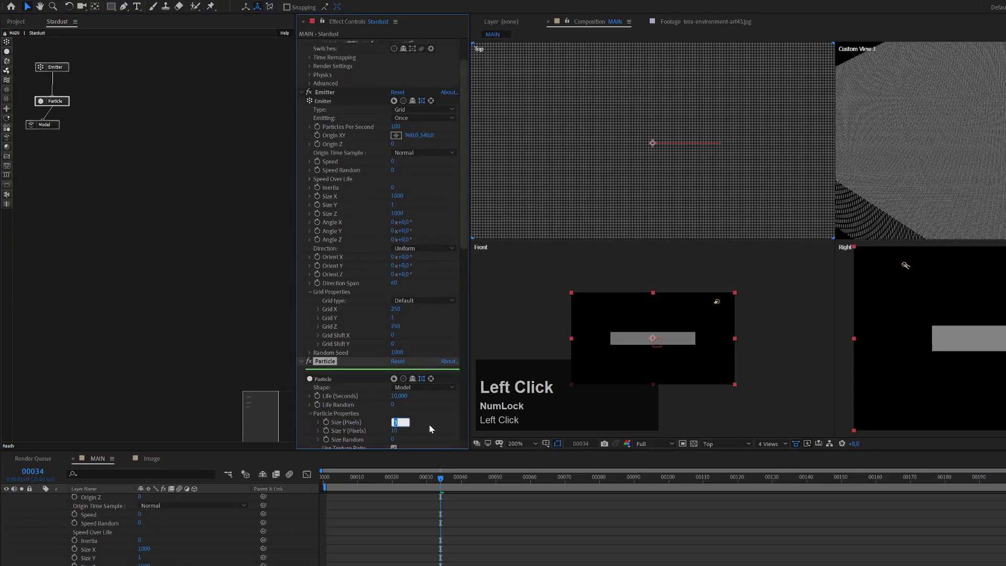
pyautogui.write('4')
pyautogui.press('Return')
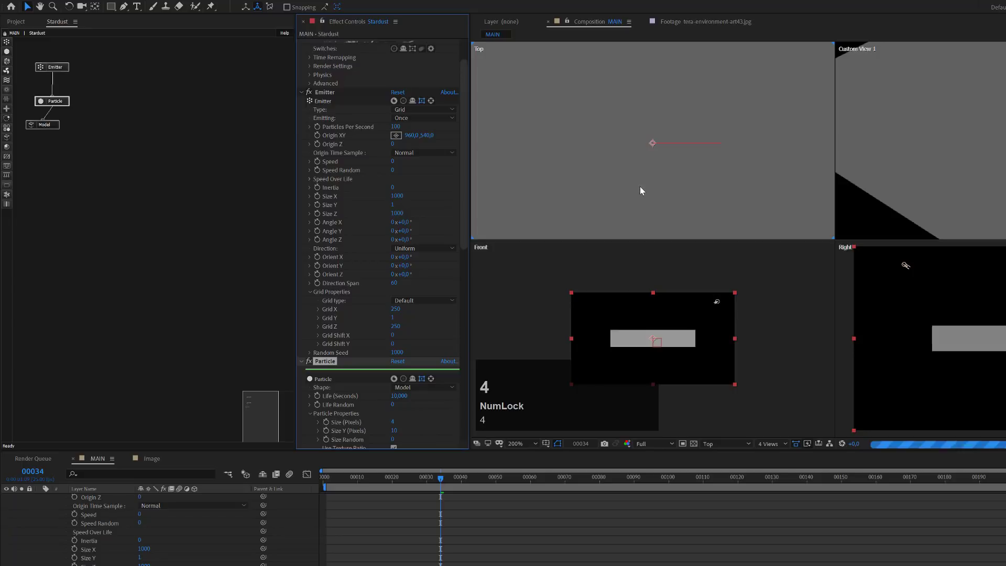
# Step: Inspect the closed-up grid and switch the composition viewer to a single view showing Custom View 1
pyautogui.scroll(2, 642, 185)
pyautogui.scroll(-2, 642, 186)
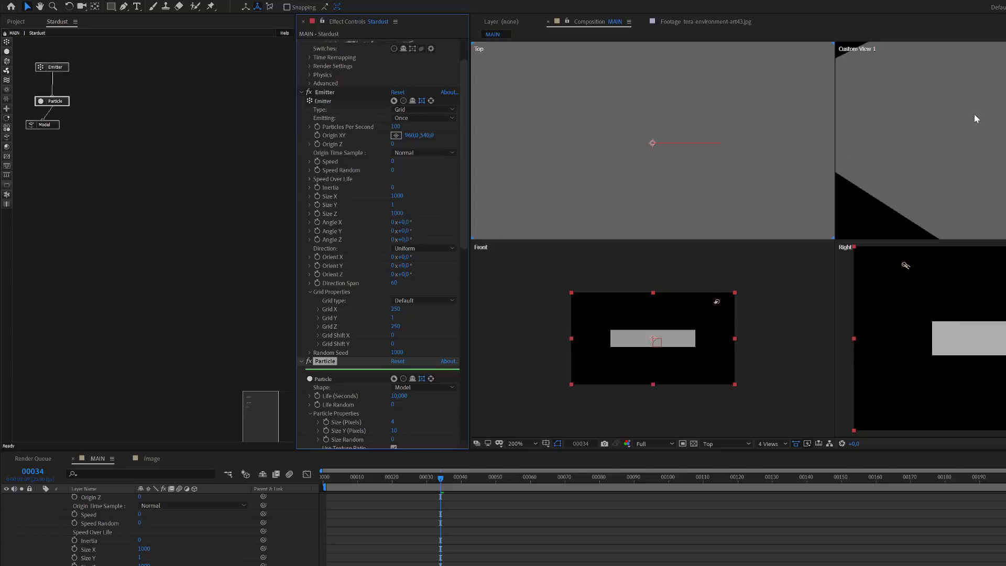
pyautogui.click(772, 448)
pyautogui.click(780, 466)
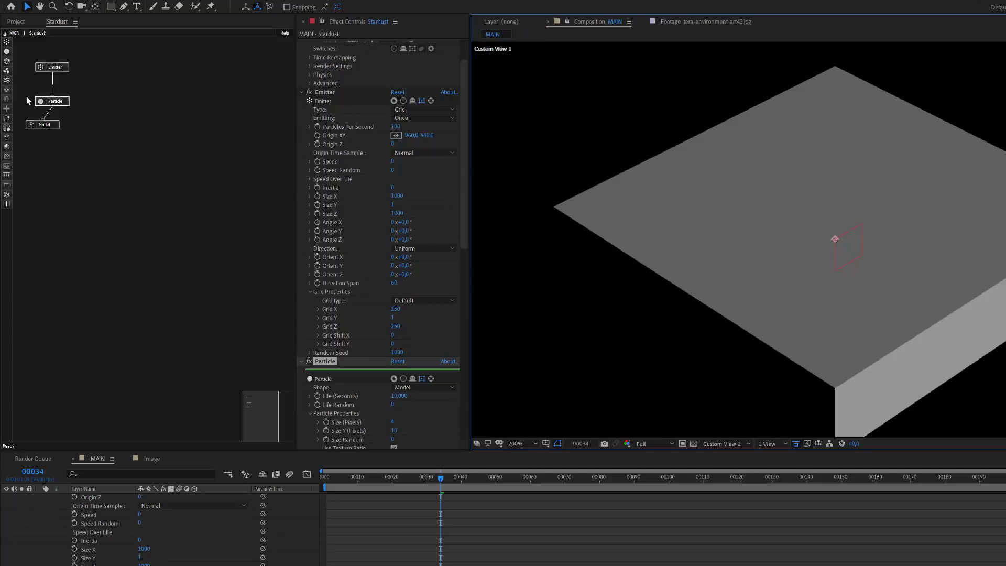
# Step: Add a Field node linked below the Particle node and set its Field Type to Maps
pyautogui.moveTo(7, 89); pyautogui.dragTo(85, 121)
pyautogui.click(92, 127)
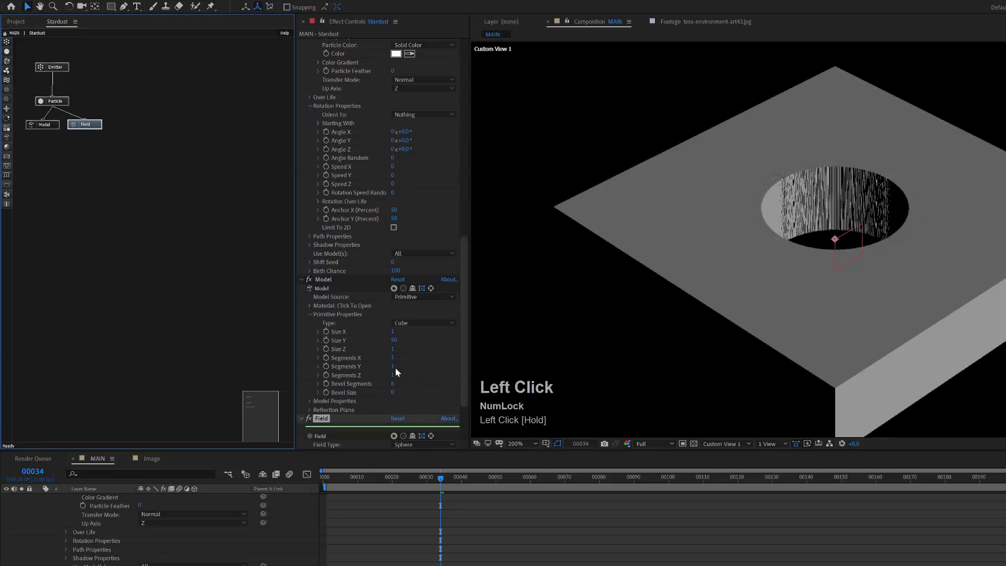
pyautogui.moveTo(463, 374); pyautogui.dragTo(465, 407)
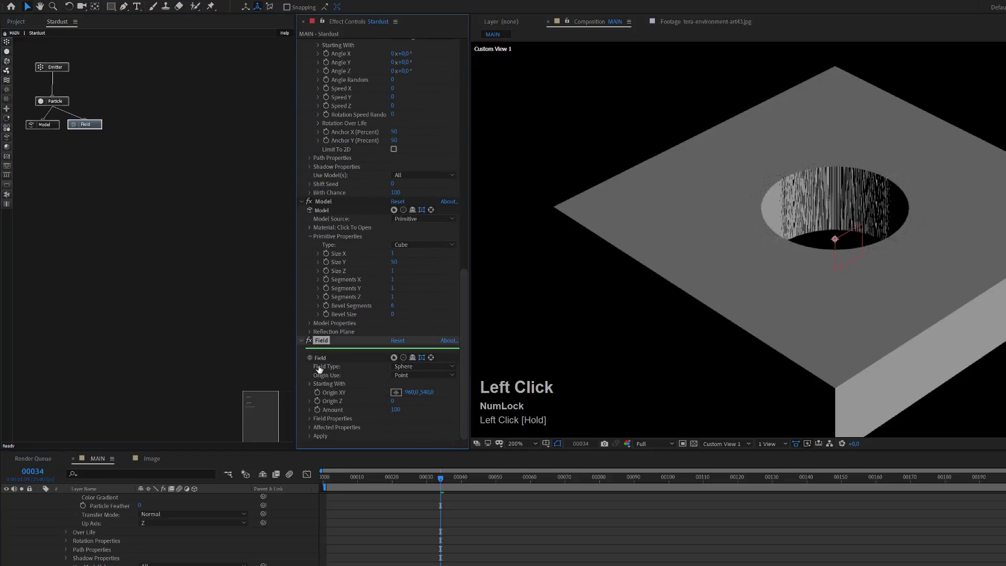
pyautogui.click(437, 370)
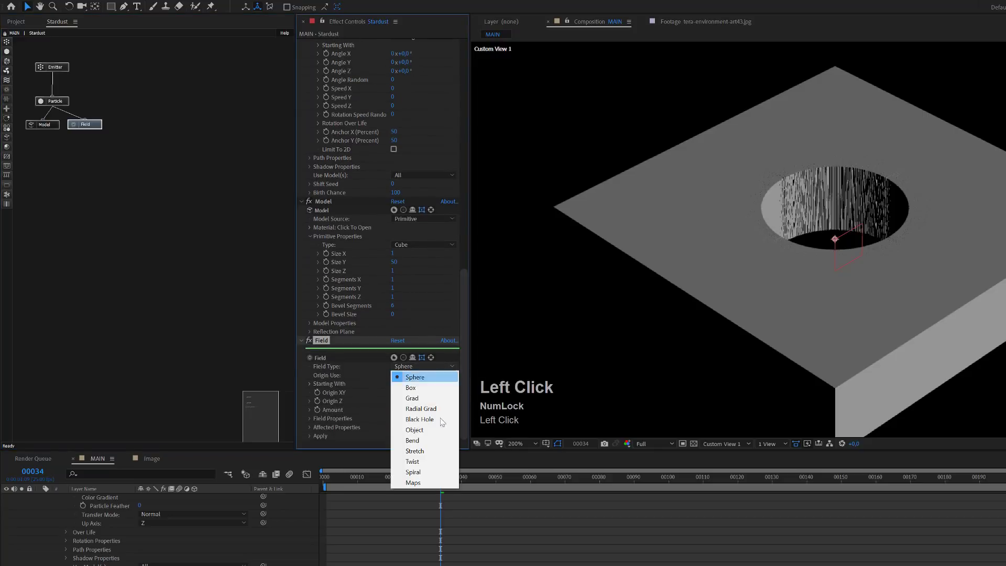
pyautogui.click(419, 483)
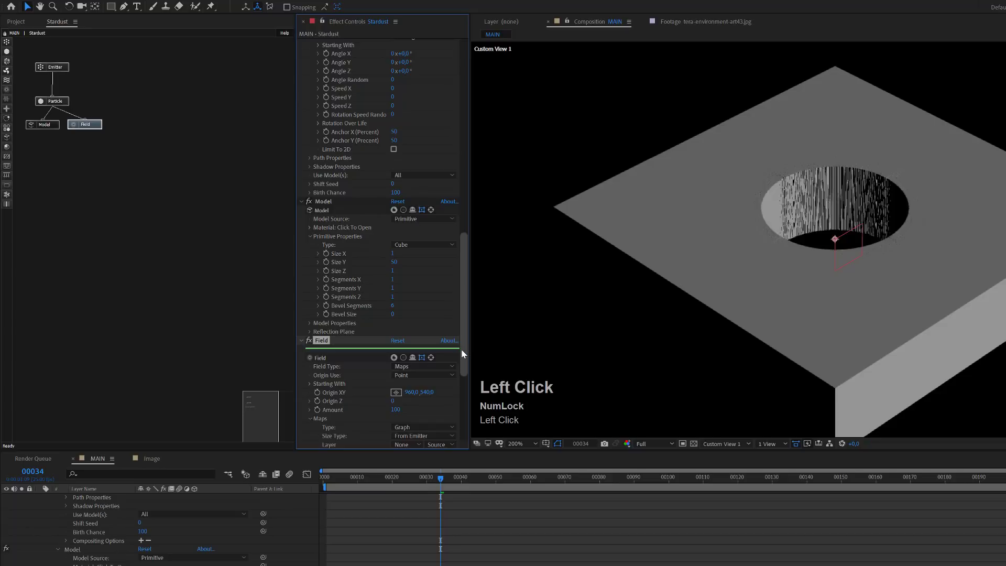
pyautogui.moveTo(464, 350); pyautogui.dragTo(350, 538)
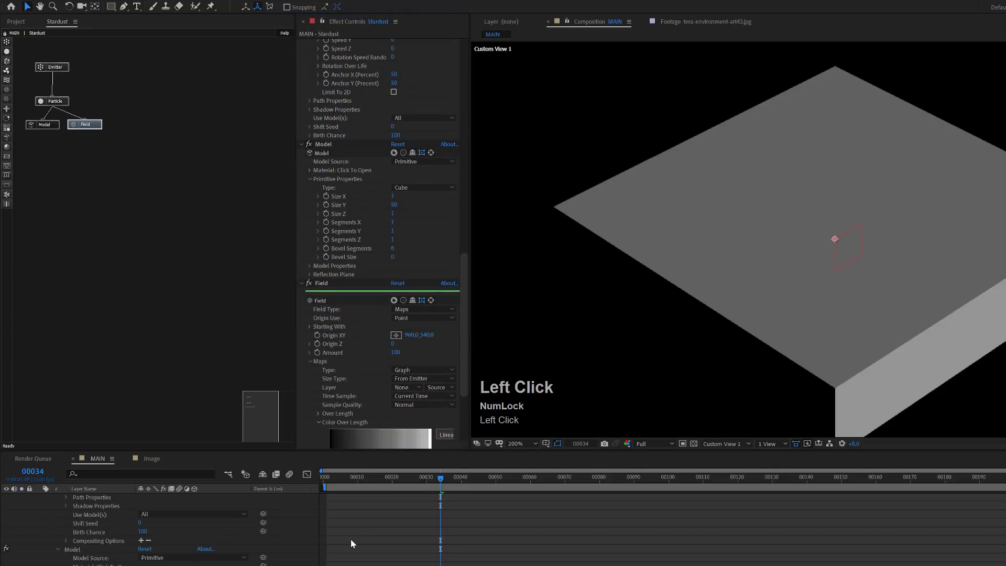
# Step: Collapse the layer properties and place the Image composition in MAIN beneath the Stardust layer
pyautogui.press('u')
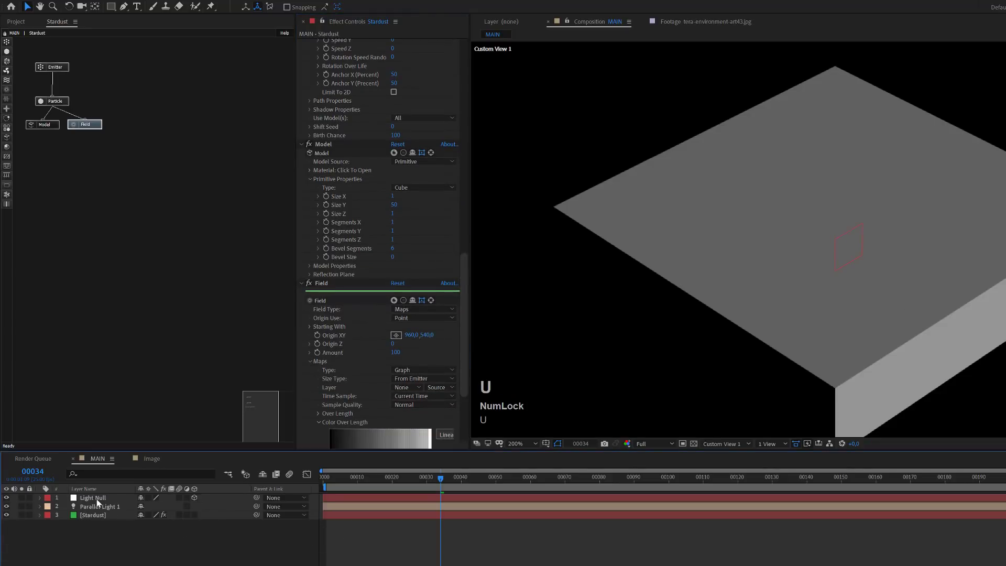
pyautogui.click(16, 22)
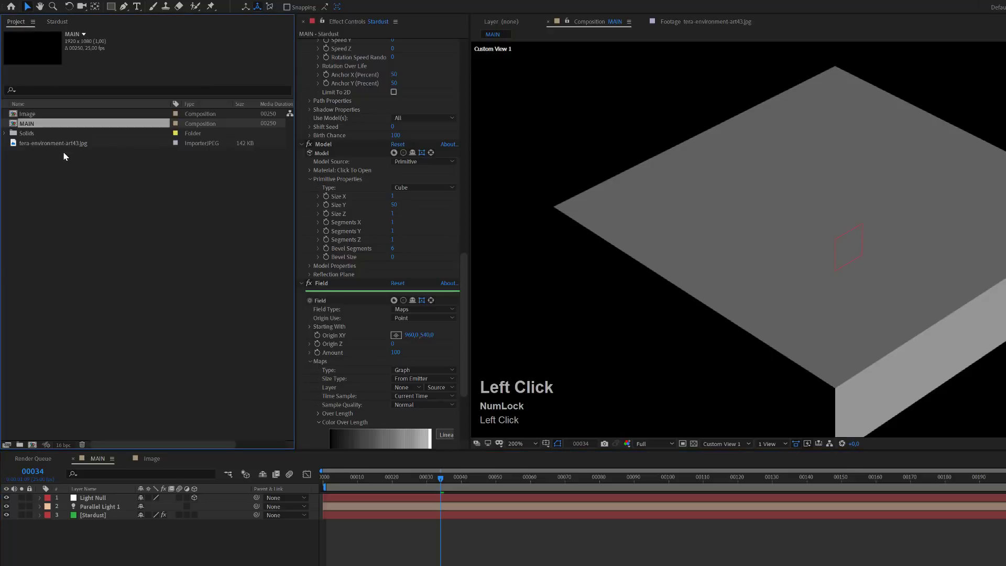
pyautogui.moveTo(25, 113); pyautogui.dragTo(98, 544)
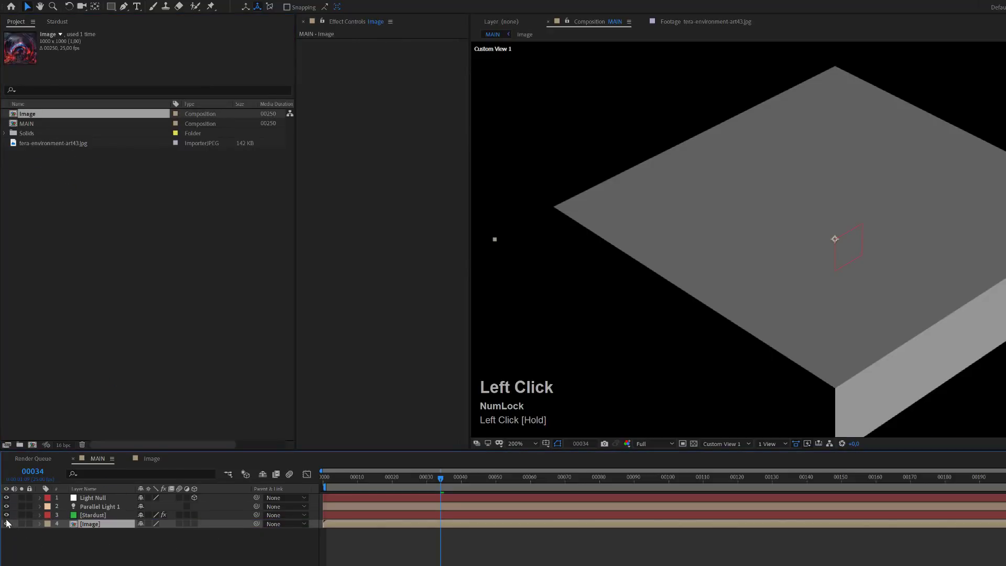
# Step: Hide the Image layer and use it as the Field node's map source, with the Maps Type set to Layer
pyautogui.click(6, 523)
pyautogui.click(102, 515)
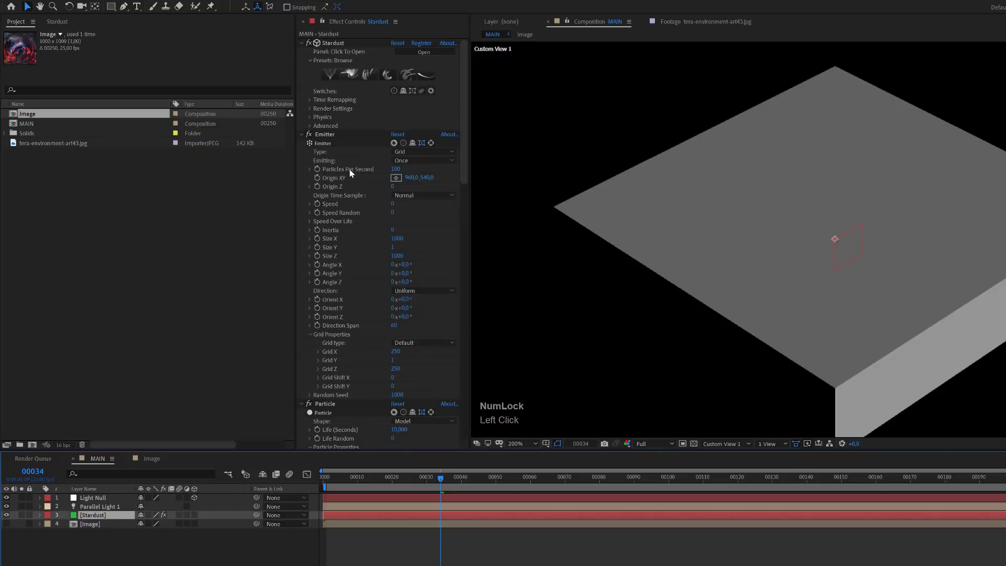
pyautogui.click(57, 21)
pyautogui.click(84, 124)
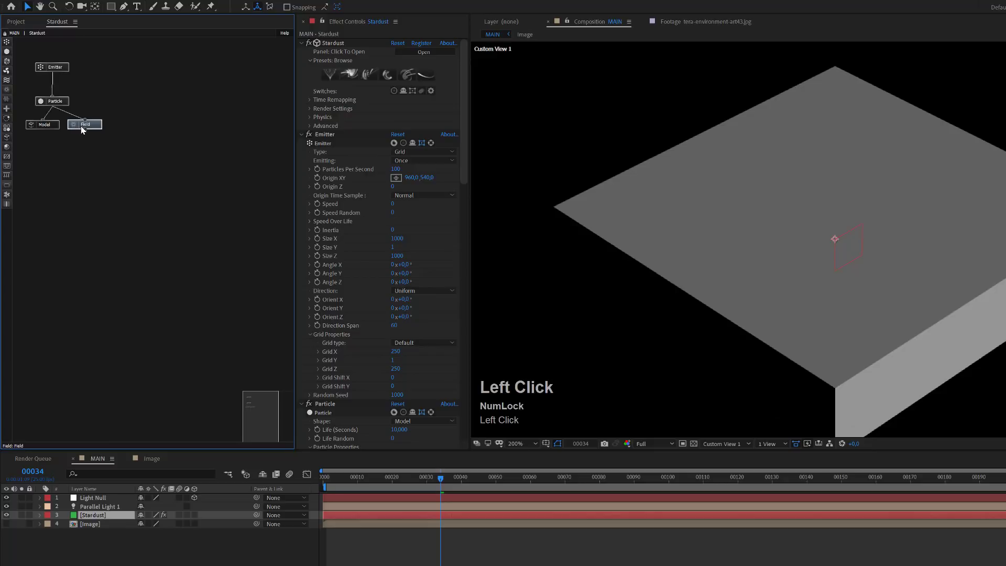
pyautogui.moveTo(463, 304); pyautogui.dragTo(453, 359)
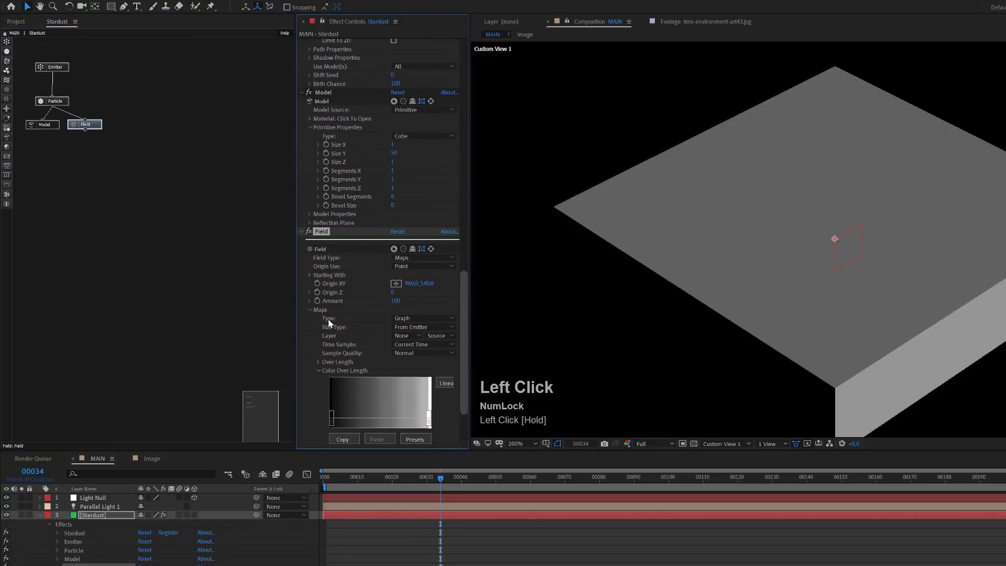
pyautogui.click(407, 323)
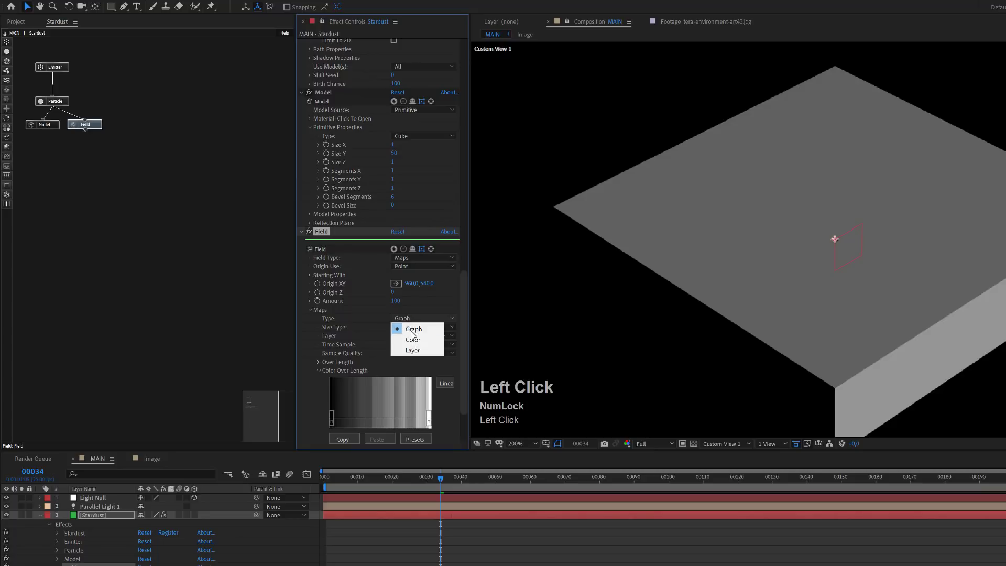
pyautogui.click(414, 349)
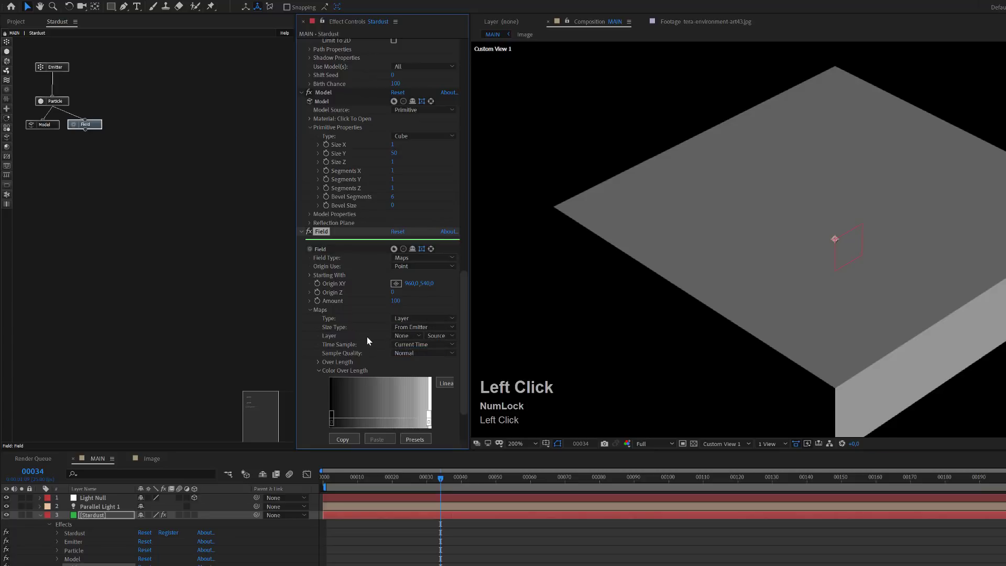
pyautogui.click(408, 336)
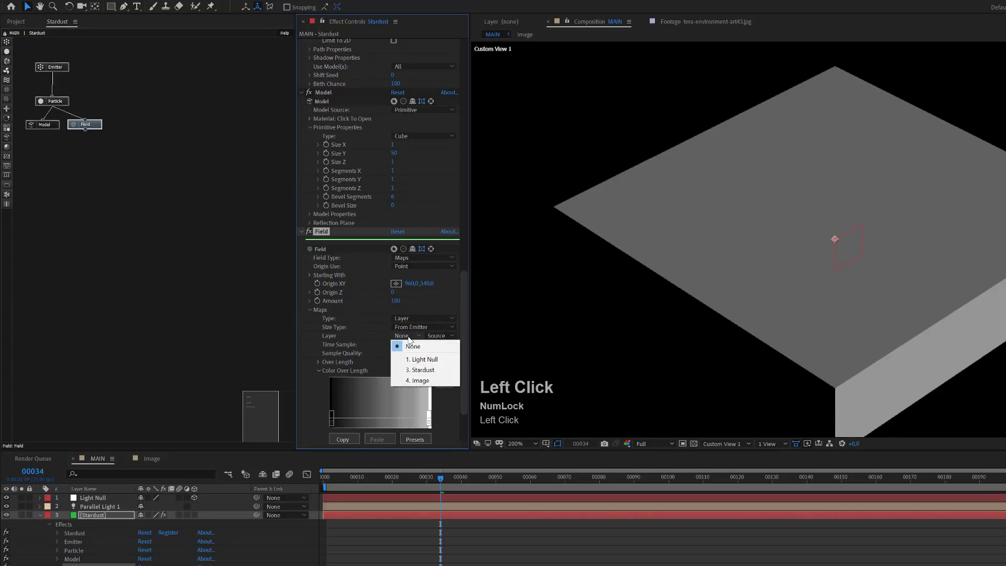
pyautogui.click(422, 380)
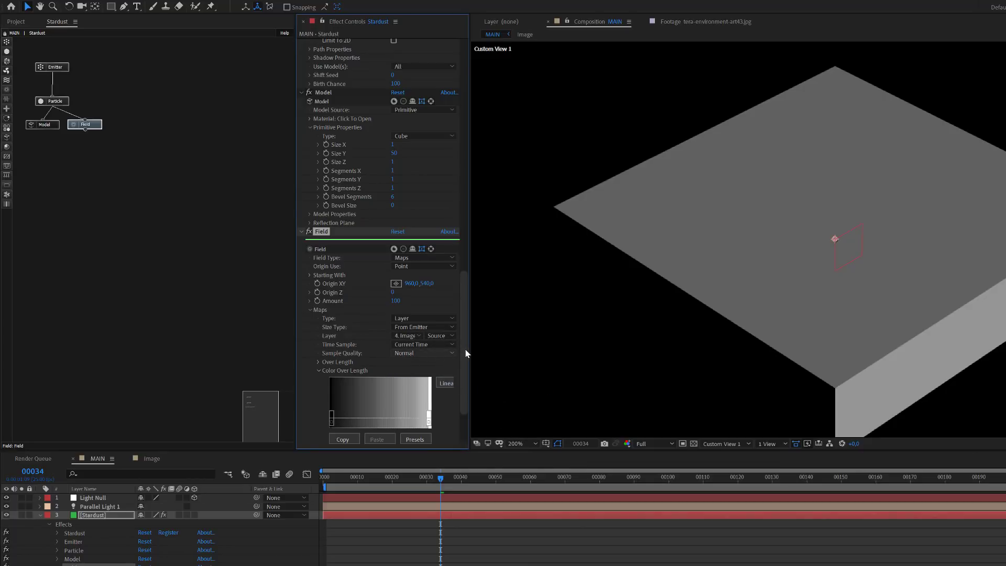
# Step: Make the Field's map affect Color and project it along XZ onto the cube grid
pyautogui.moveTo(465, 349); pyautogui.dragTo(461, 389)
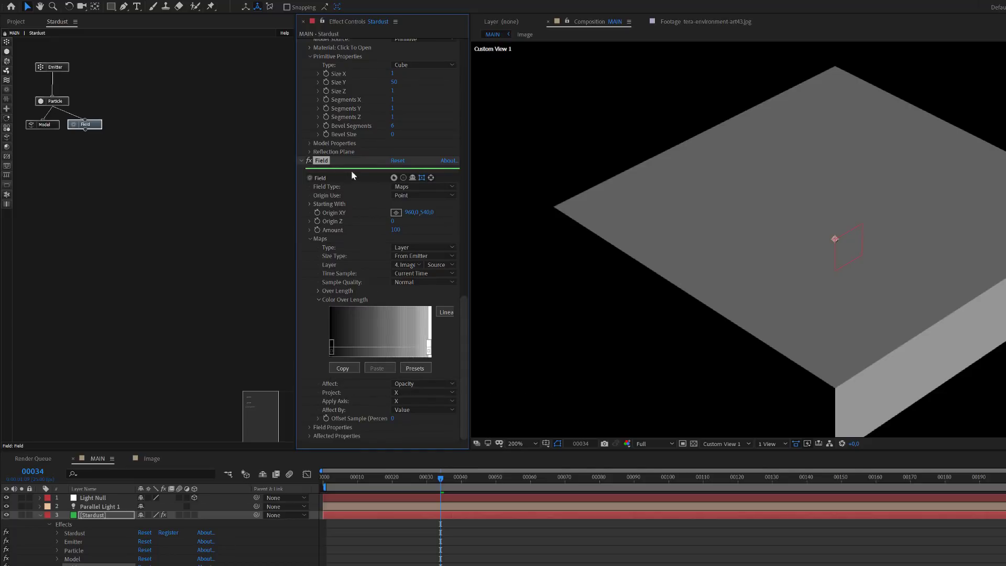
pyautogui.click(407, 382)
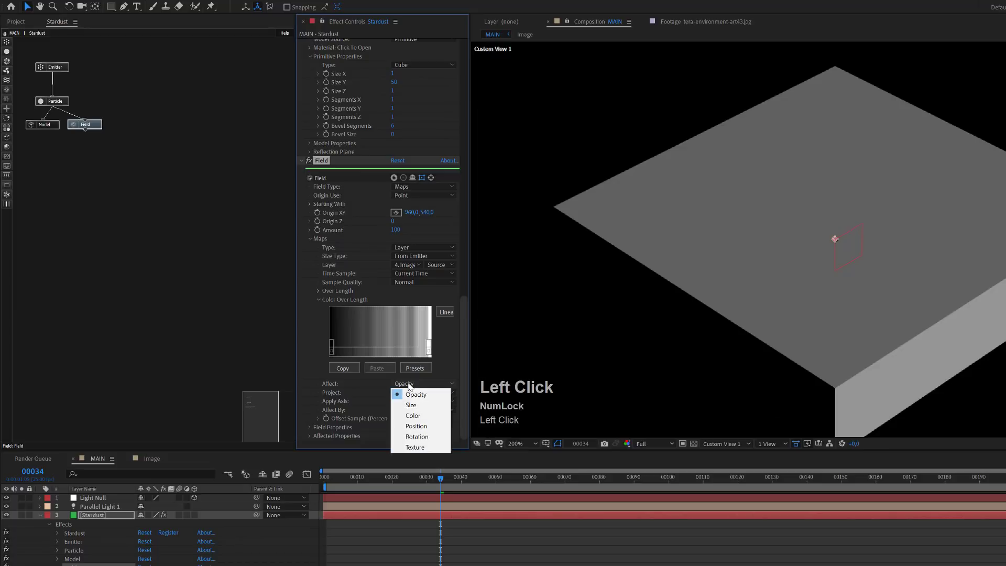
pyautogui.click(419, 416)
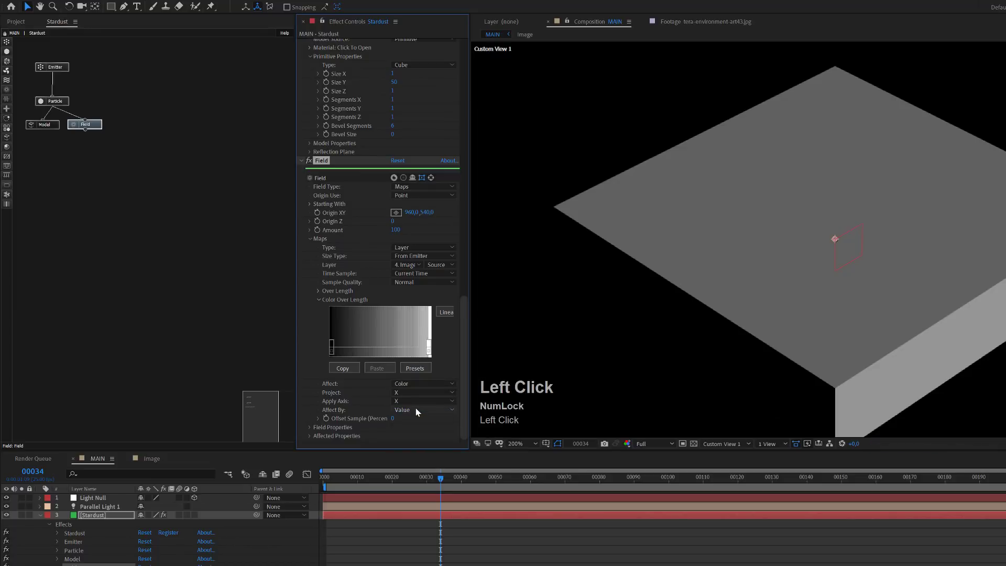
pyautogui.click(407, 395)
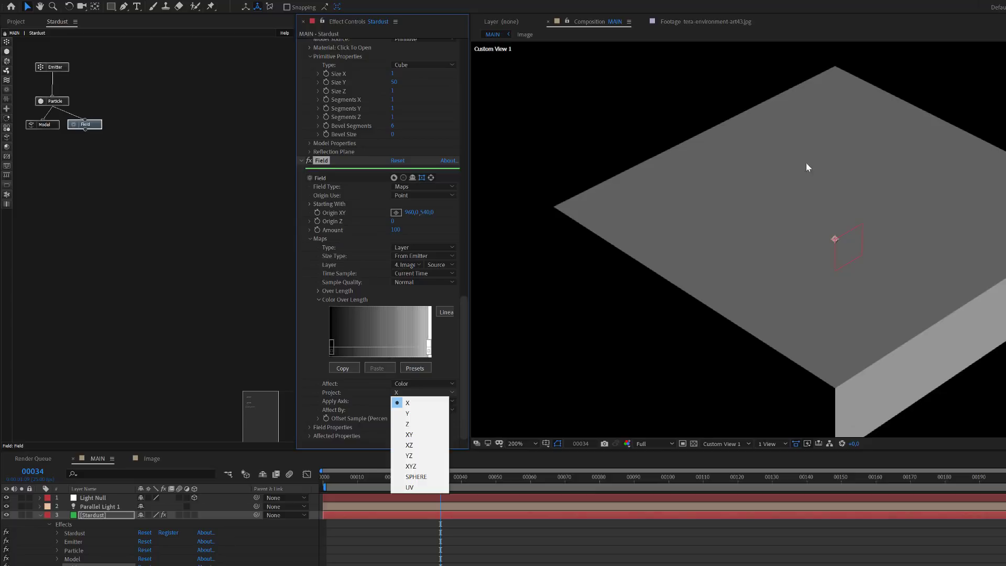
pyautogui.click(418, 445)
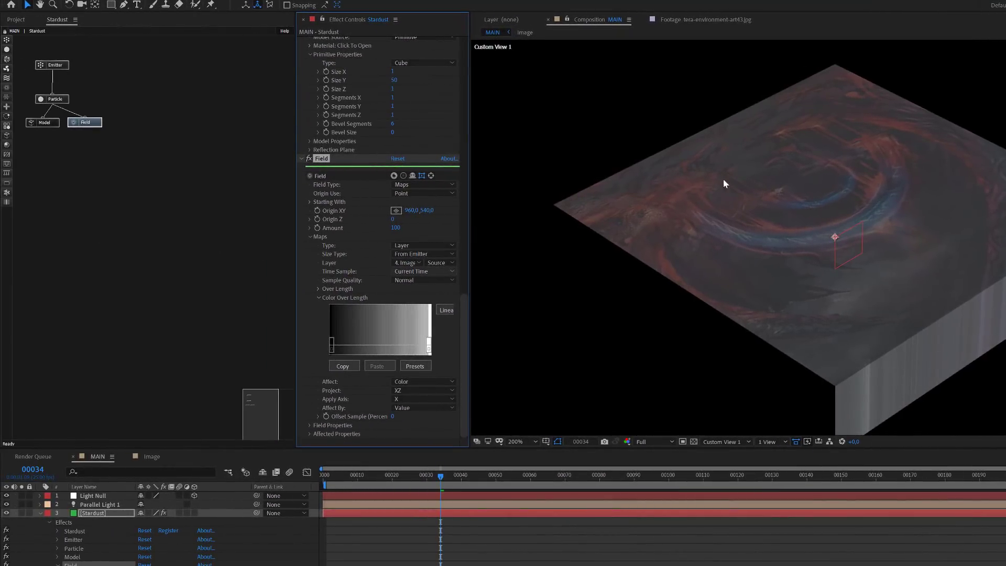
# Step: Add a Material node linked below the Model node
pyautogui.click(45, 123)
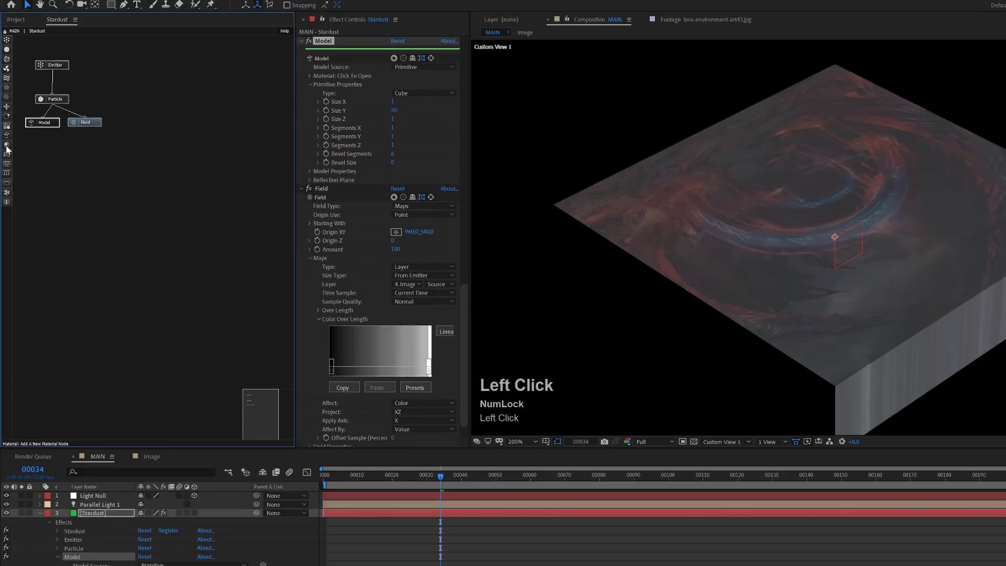
pyautogui.moveTo(32, 146); pyautogui.dragTo(43, 128)
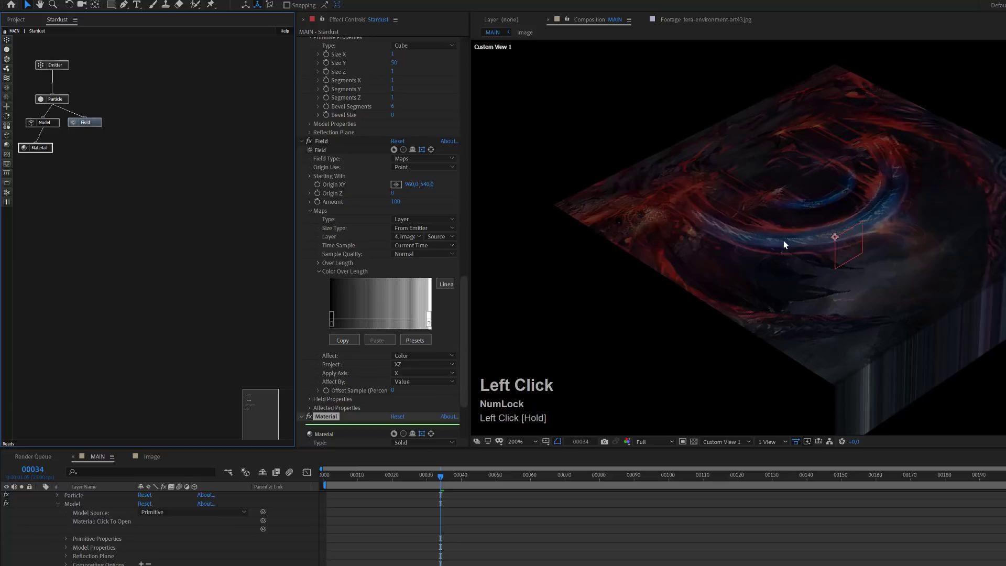
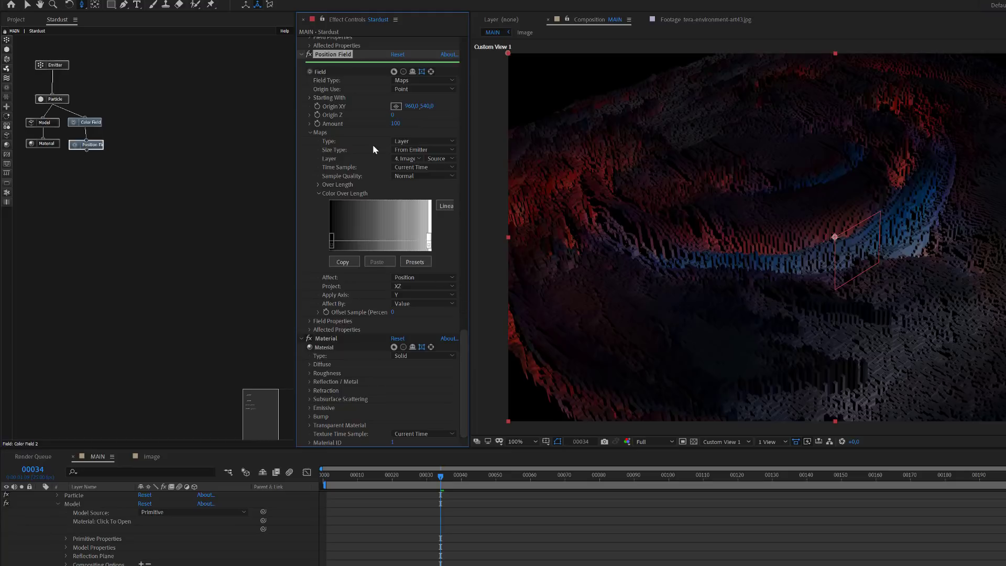
# Step: Set the Position Field's Amount to -100 and expand its Affected Properties
pyautogui.click(394, 124)
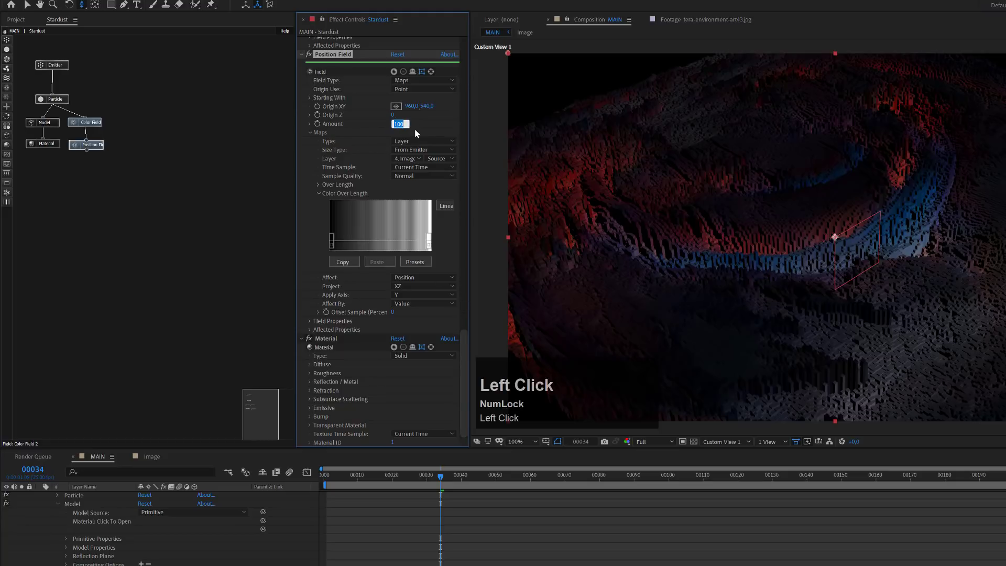
pyautogui.press('Left')
pyautogui.write('-')
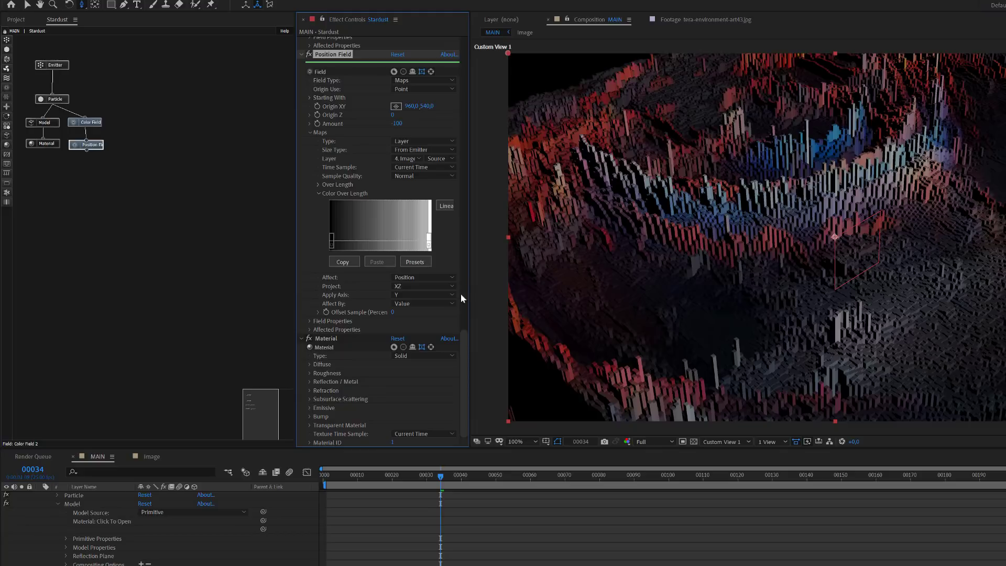
pyautogui.click(309, 329)
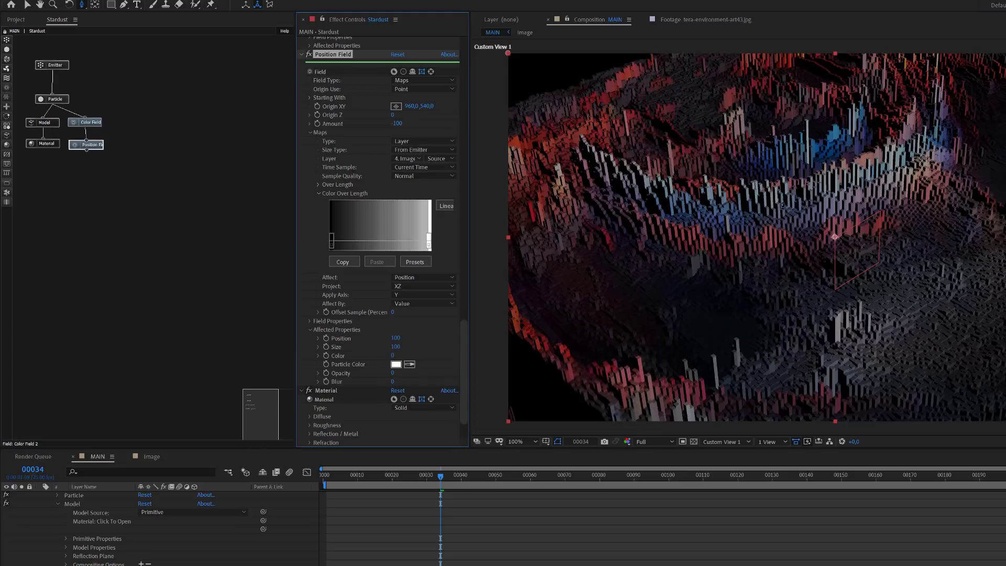
# Step: Try an Amount of -35 on the Position Field and restore it to -100
pyautogui.click(401, 126)
pyautogui.write('-35')
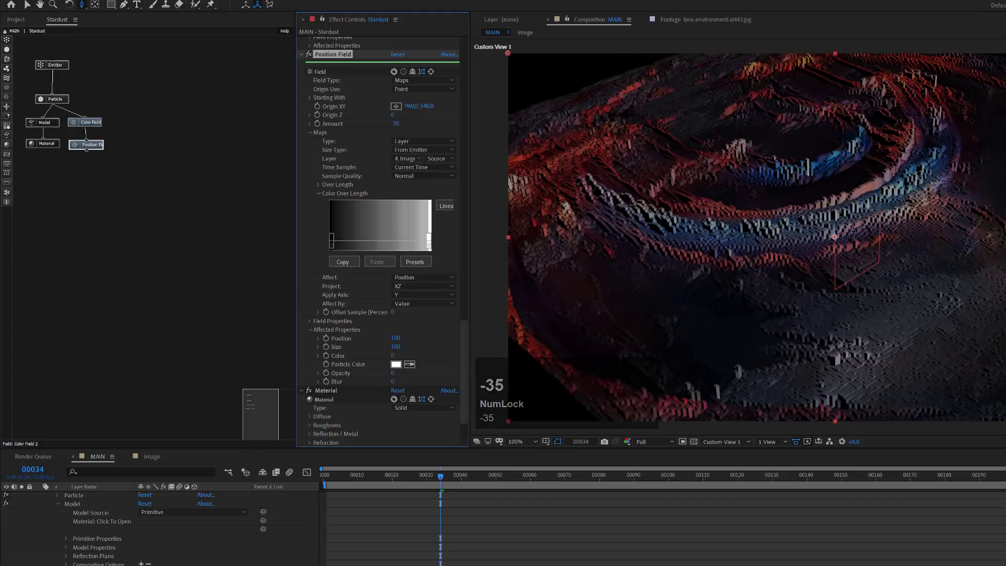
pyautogui.click(394, 126)
pyautogui.write('-100')
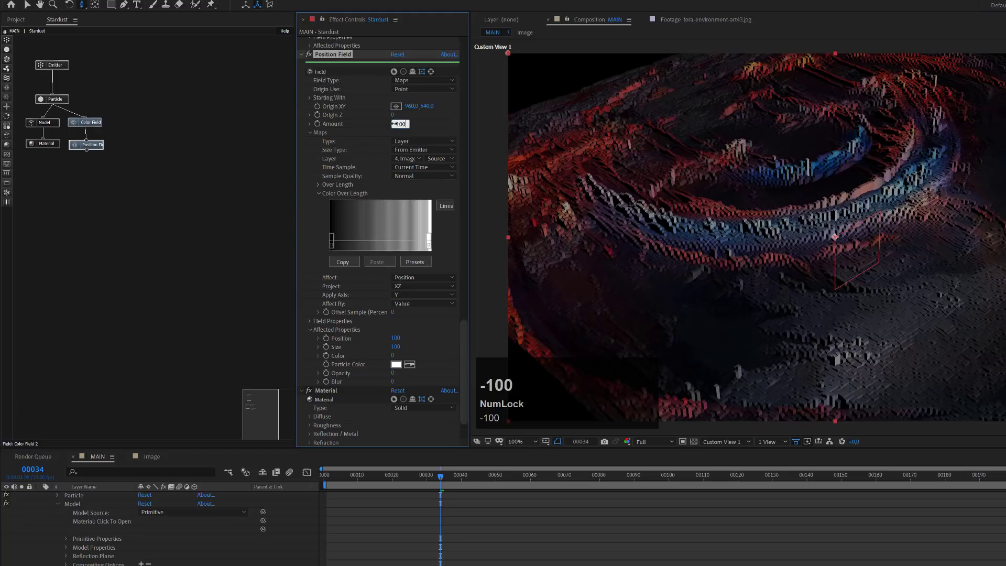
pyautogui.press('Return')
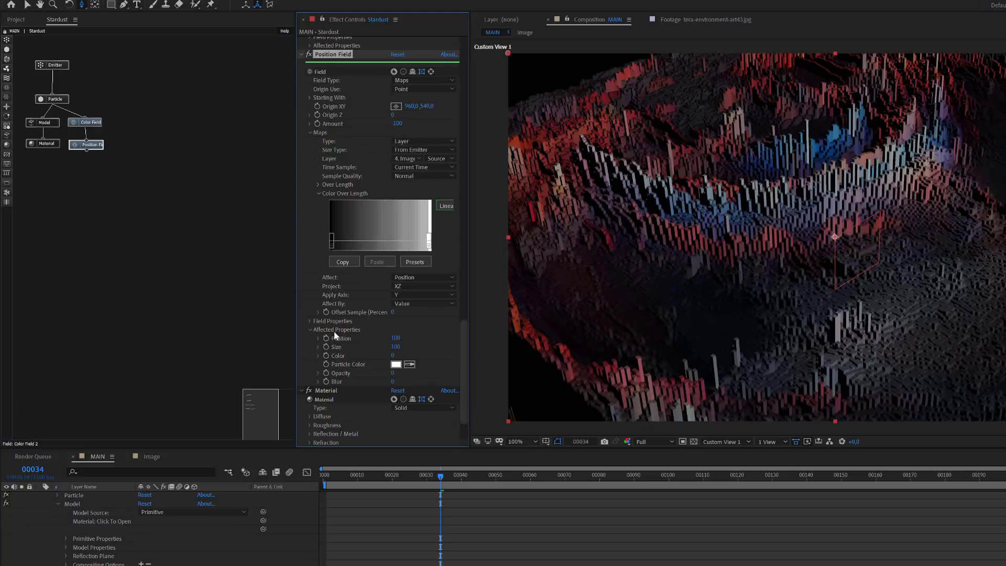
# Step: Try Position values of 25 and 150 in the Position Field's Affected Properties, and set it back to 100
pyautogui.click(397, 338)
pyautogui.write('25')
pyautogui.press('Return')
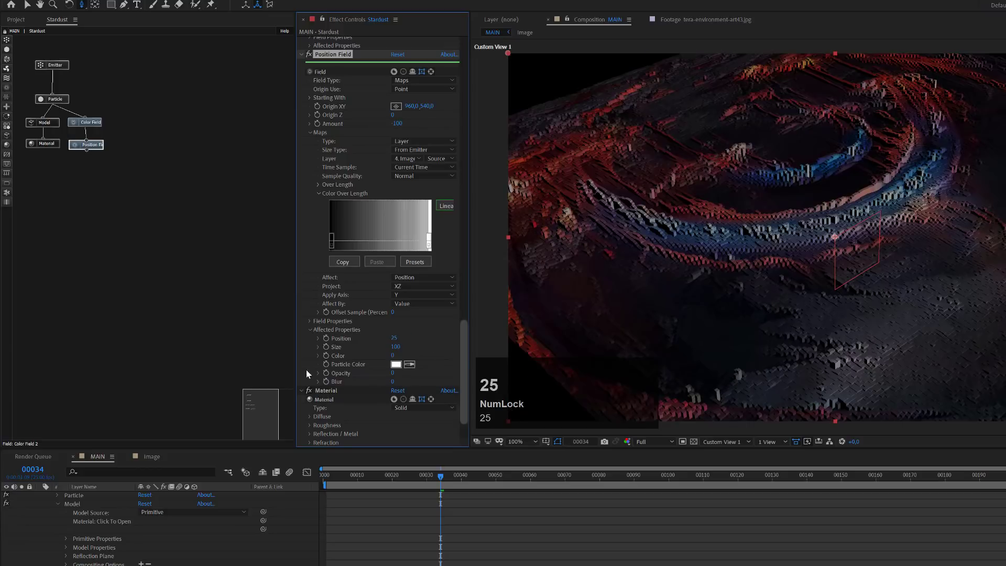
pyautogui.click(395, 338)
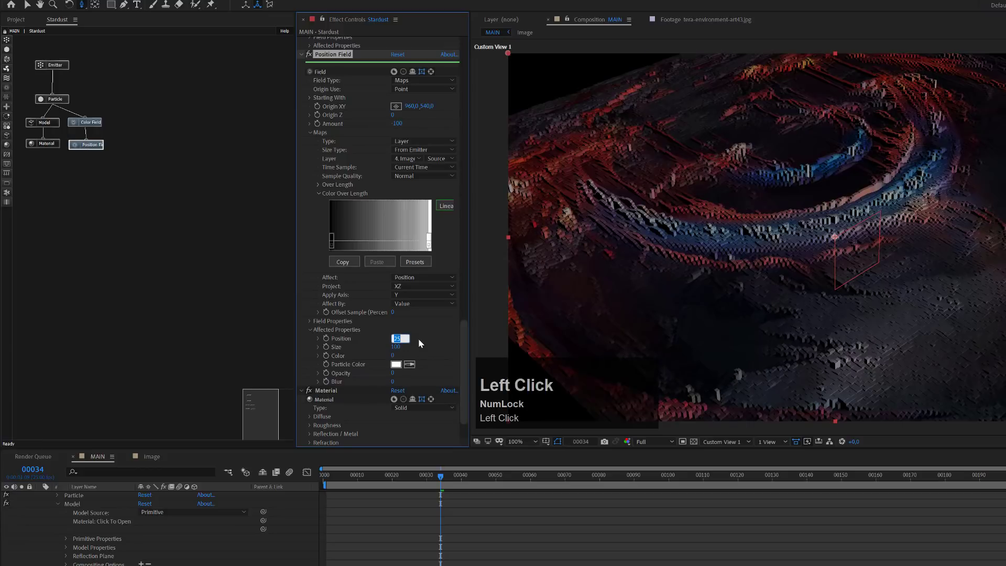
pyautogui.write('150')
pyautogui.press('Return')
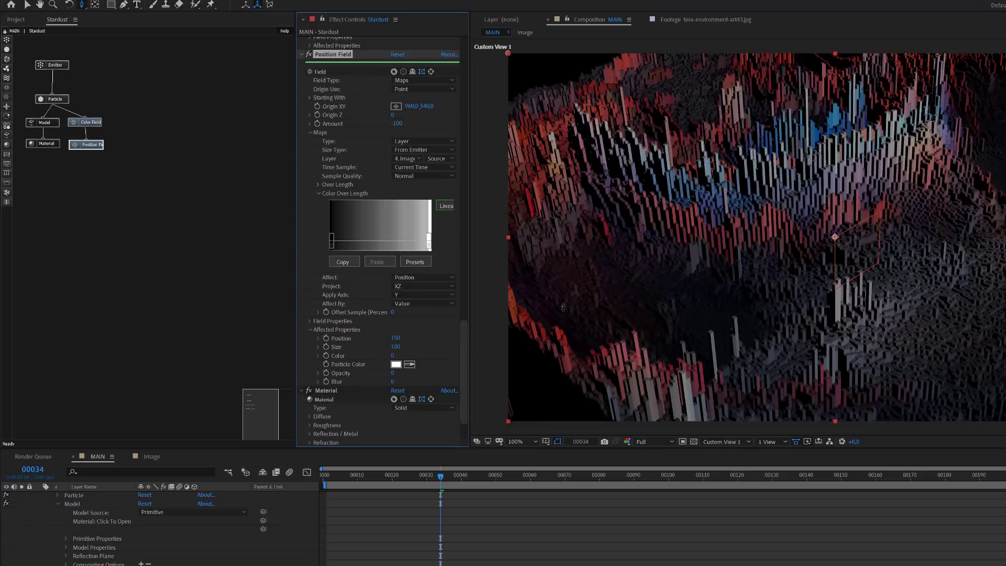
pyautogui.click(396, 338)
pyautogui.write('100')
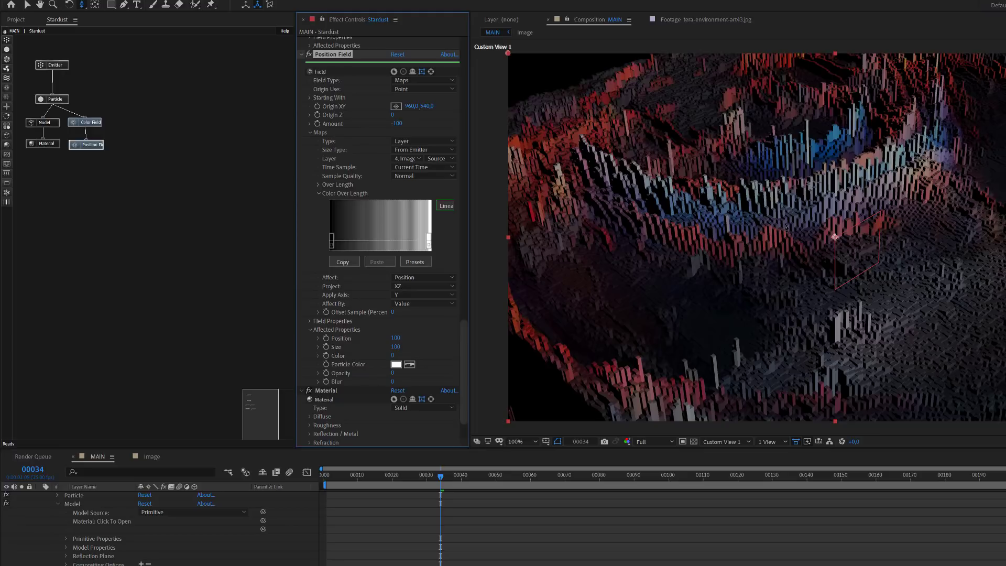
# Step: Set the Model node's Bevel Segments to 2 in the cube's Primitive Properties
pyautogui.moveTo(787, 231); pyautogui.dragTo(715, 184)
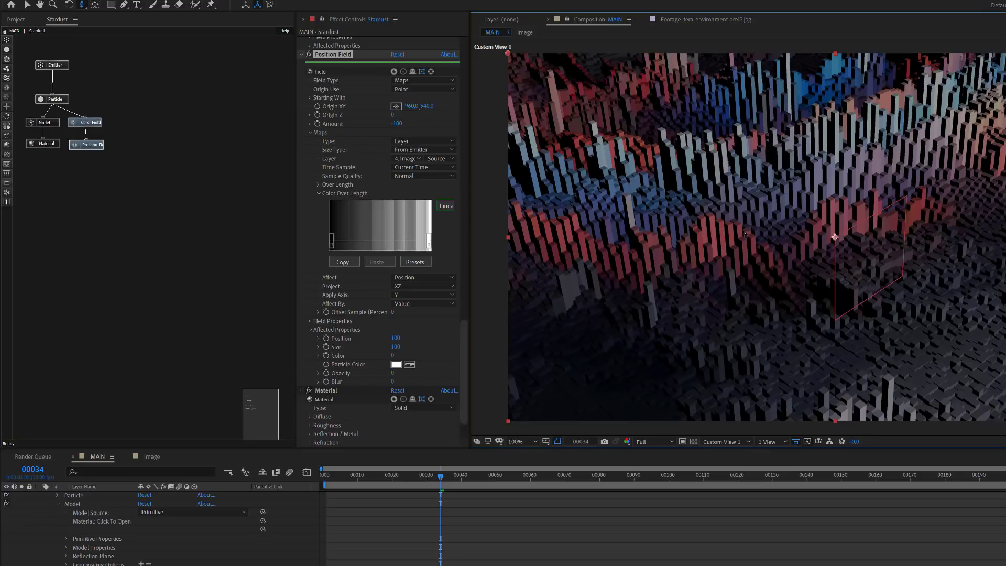
pyautogui.click(49, 121)
pyautogui.moveTo(466, 284); pyautogui.dragTo(463, 249)
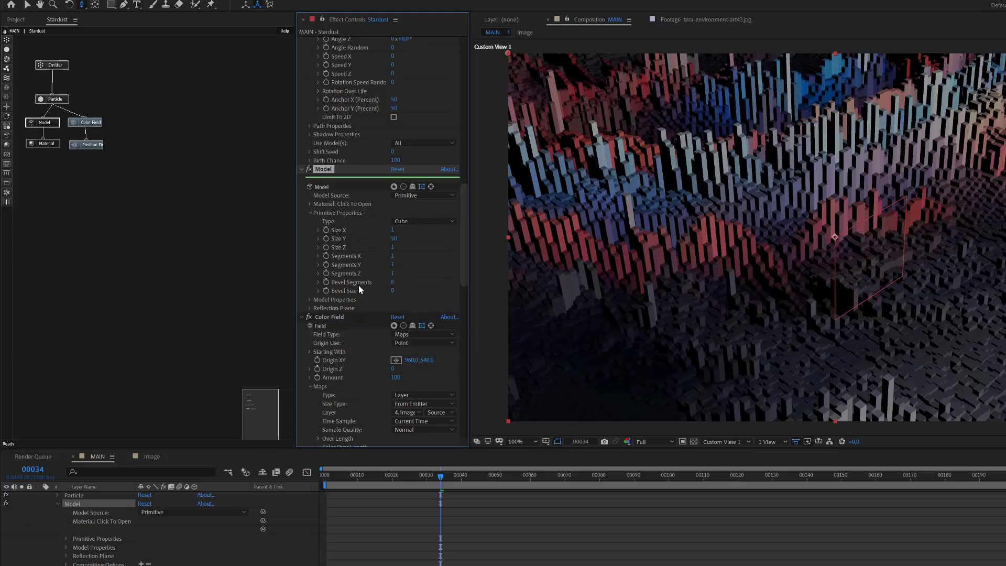
pyautogui.click(394, 283)
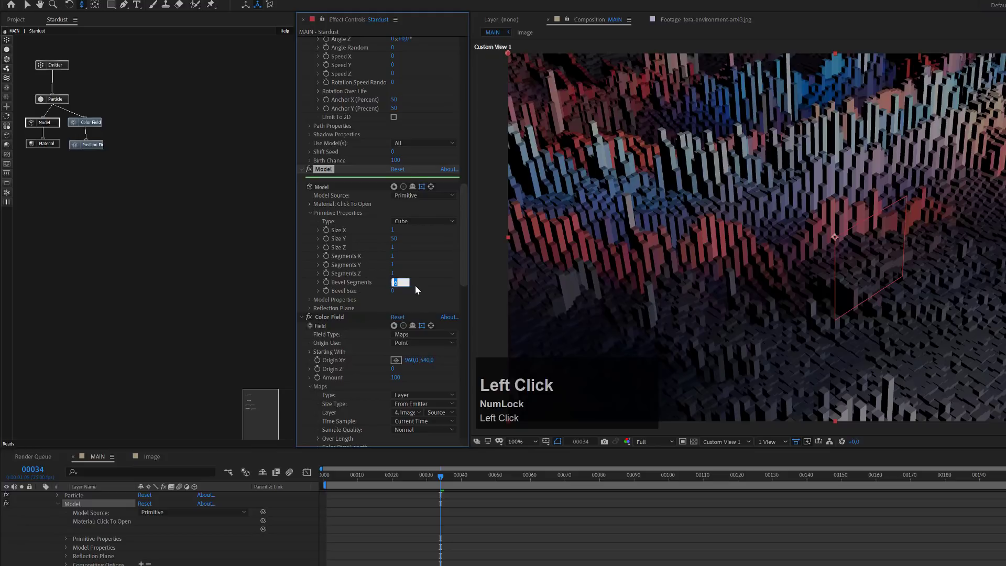
pyautogui.write('2')
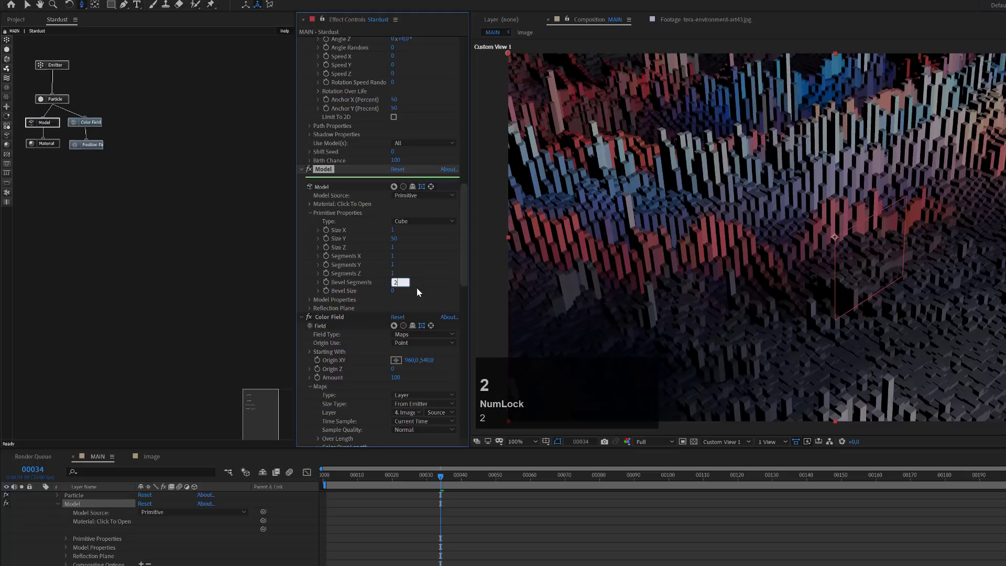
pyautogui.click(419, 292)
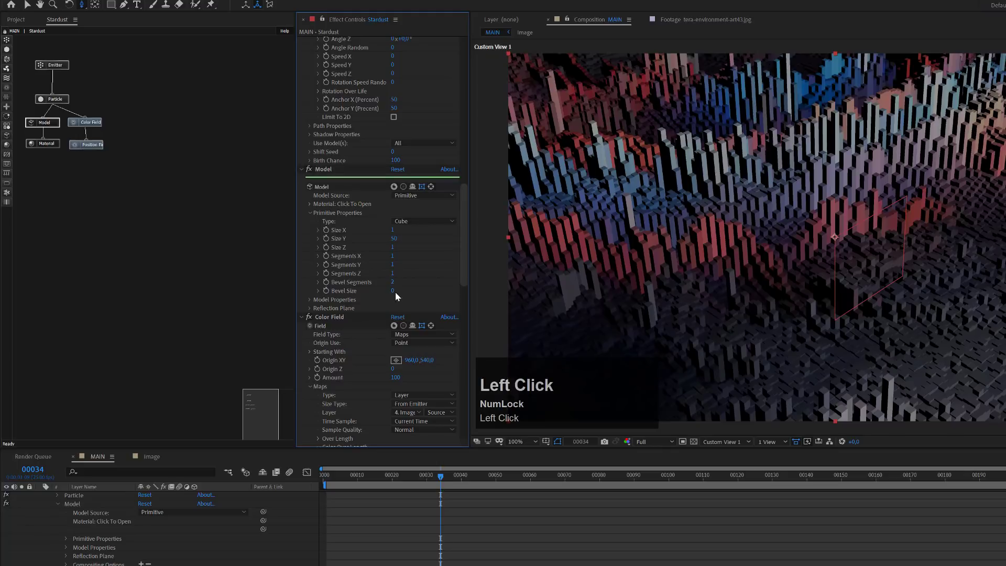
# Step: Try Bevel Size values of 0,1 and 1 on the Model node's cube
pyautogui.click(393, 291)
pyautogui.write(',')
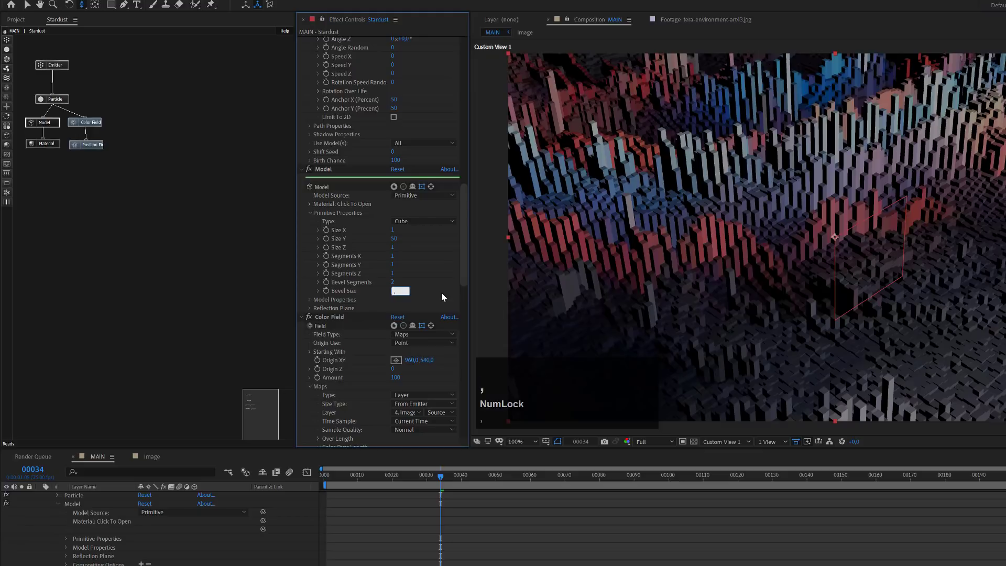
pyautogui.write('1')
pyautogui.press('Return')
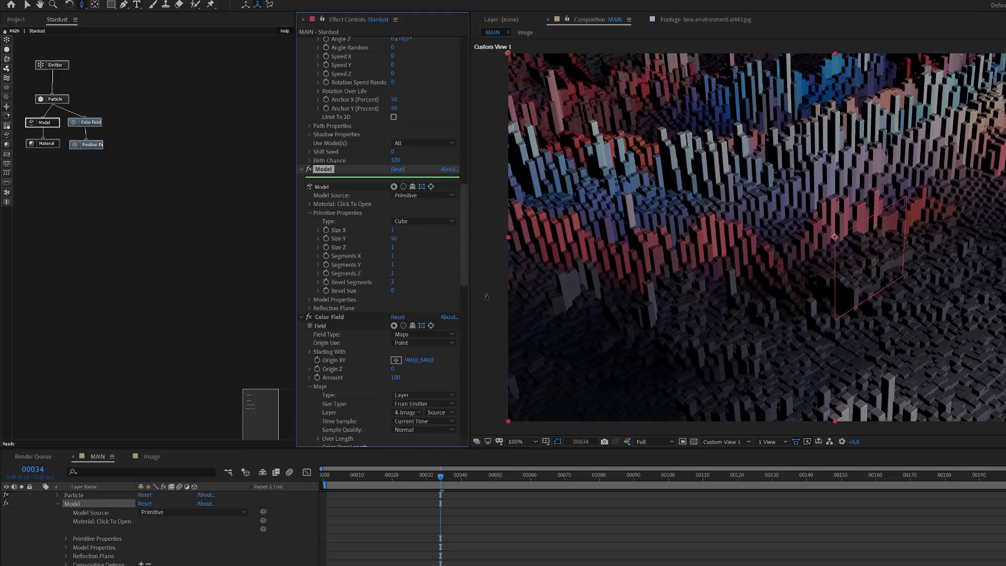
pyautogui.click(392, 291)
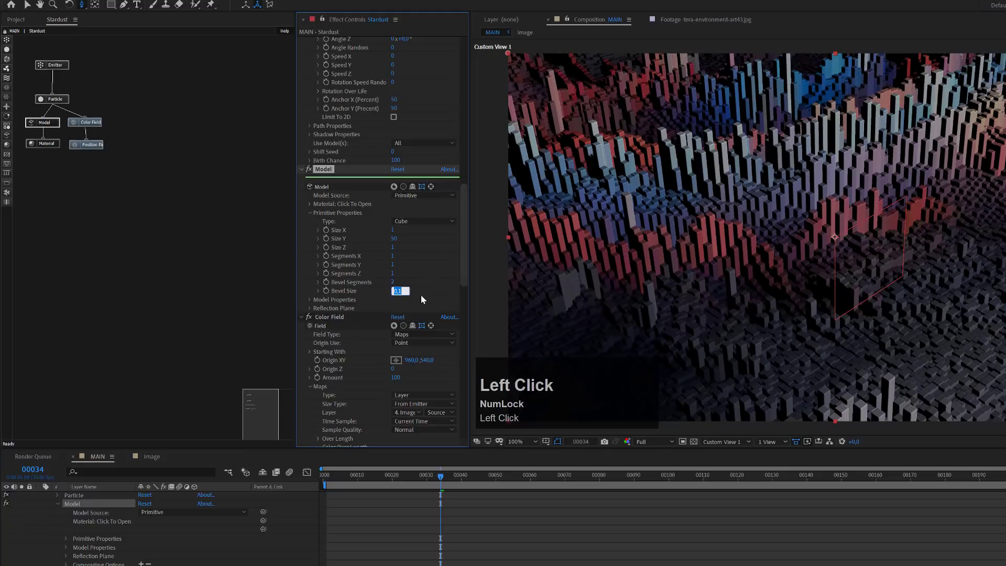
pyautogui.write('1')
pyautogui.click(422, 296)
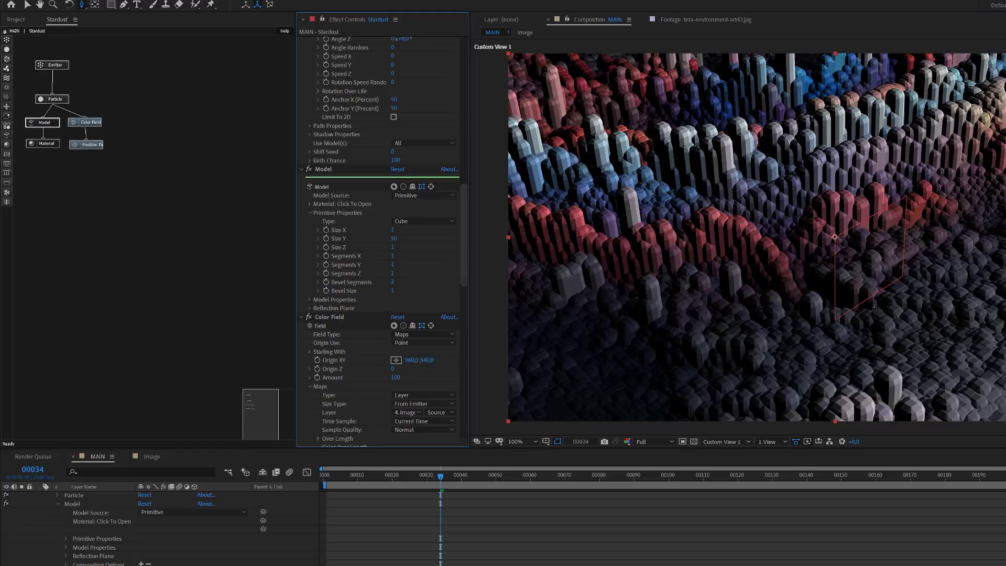
# Step: Try a Bevel Size of 0,2 on the Model node's cube and settle on 0 to remove the bevel
pyautogui.click(393, 292)
pyautogui.write(',2')
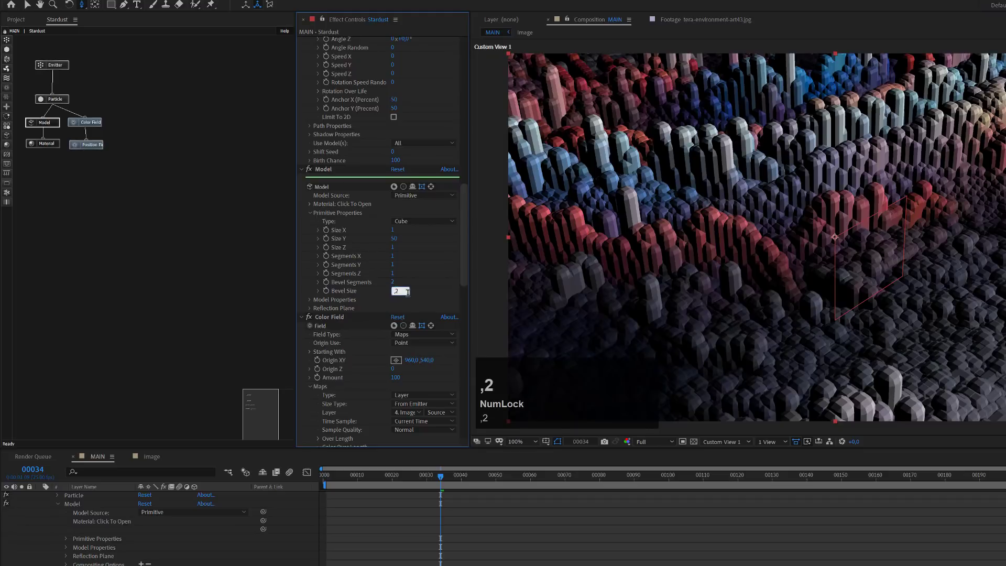
pyautogui.press('Return')
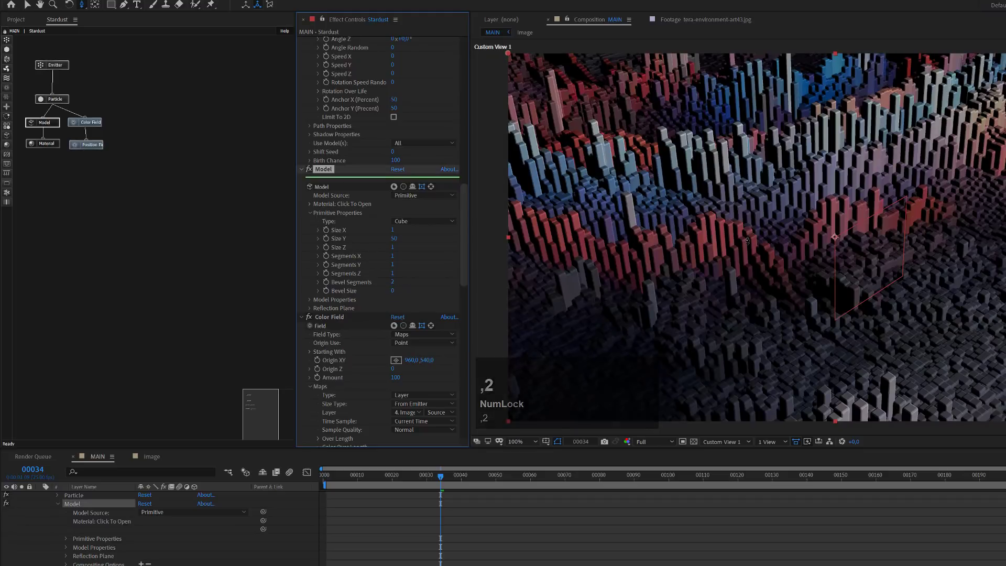
pyautogui.click(393, 291)
pyautogui.write(',1')
pyautogui.press('Return')
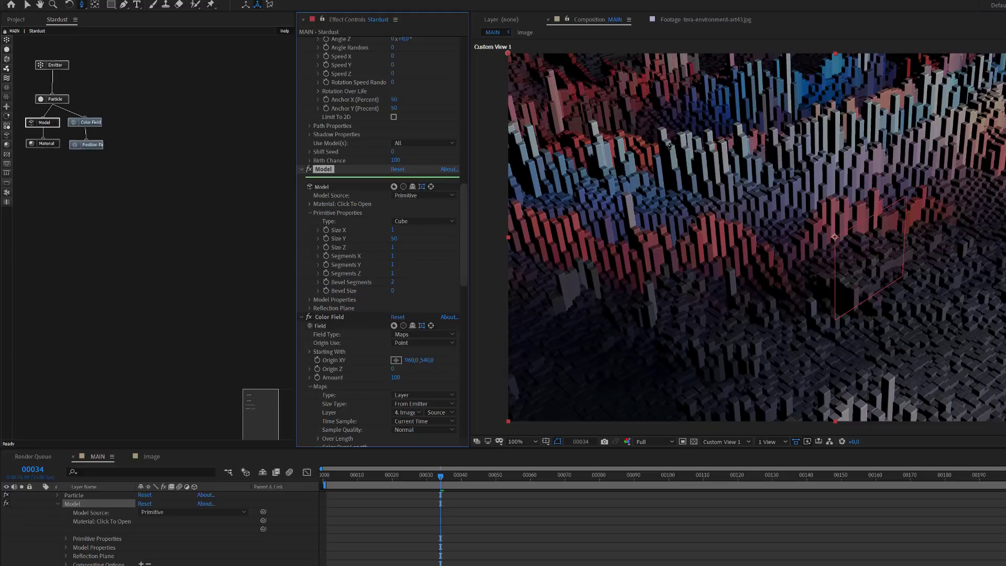
pyautogui.moveTo(789, 189); pyautogui.dragTo(770, 89)
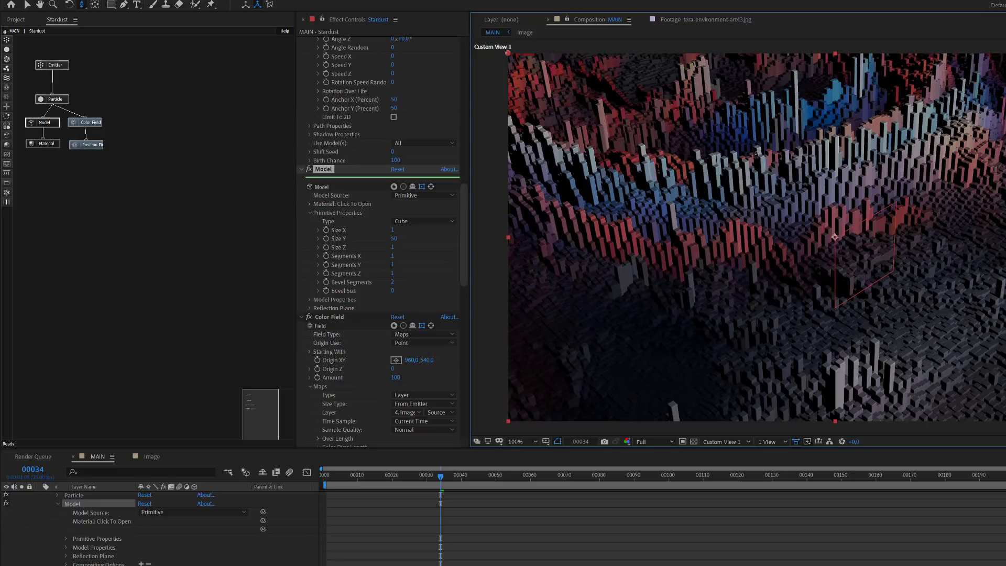
# Step: Find the blur effects and apply Fast Box Blur to the artwork layer in the Image composition
pyautogui.click(151, 456)
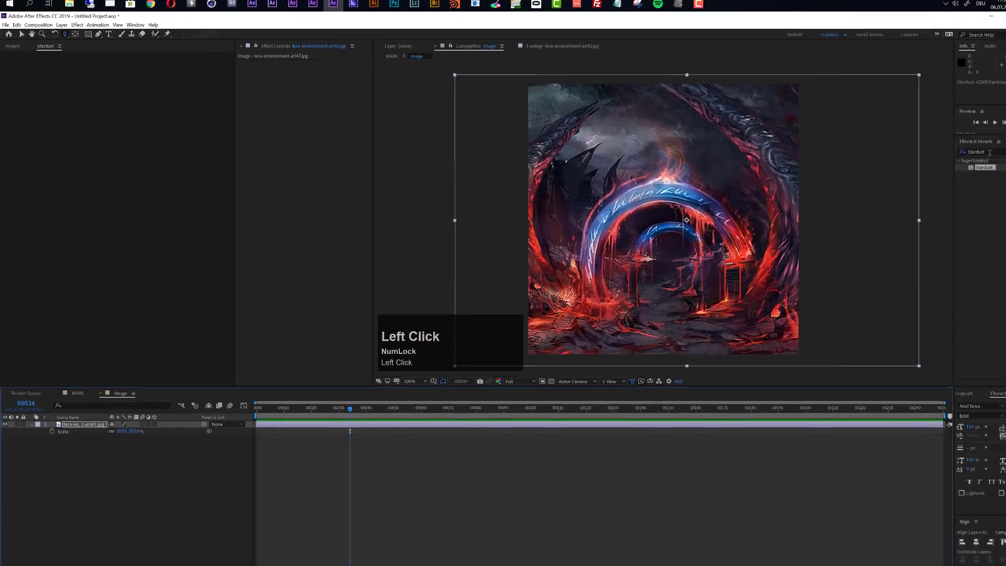
pyautogui.moveTo(959, 152); pyautogui.dragTo(905, 160)
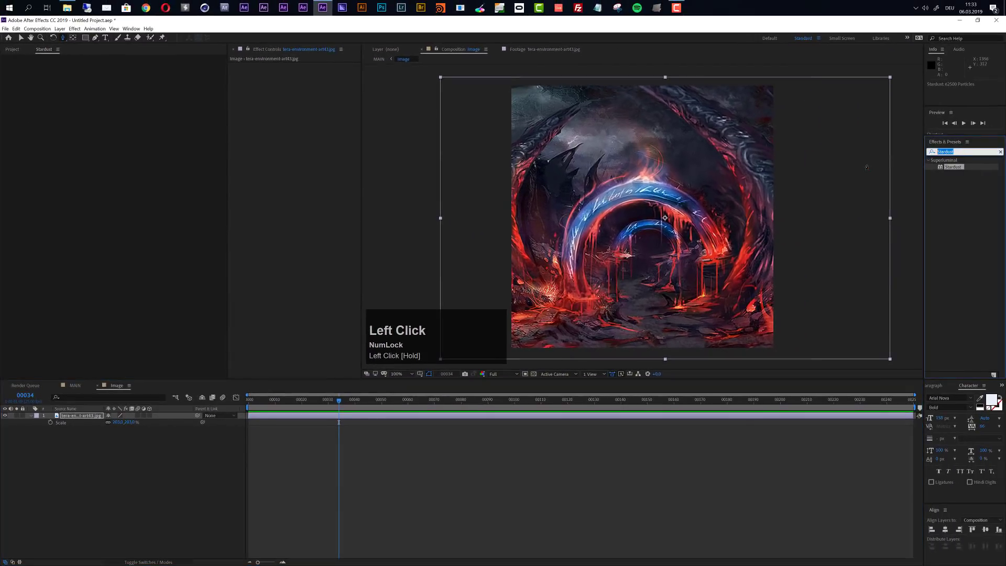
pyautogui.write('blur')
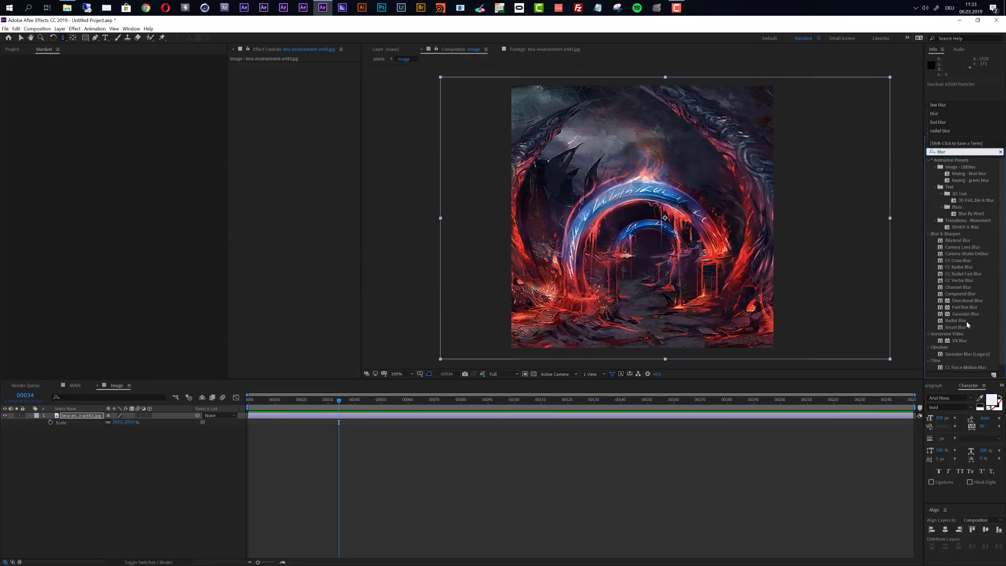
pyautogui.moveTo(967, 310); pyautogui.dragTo(474, 418)
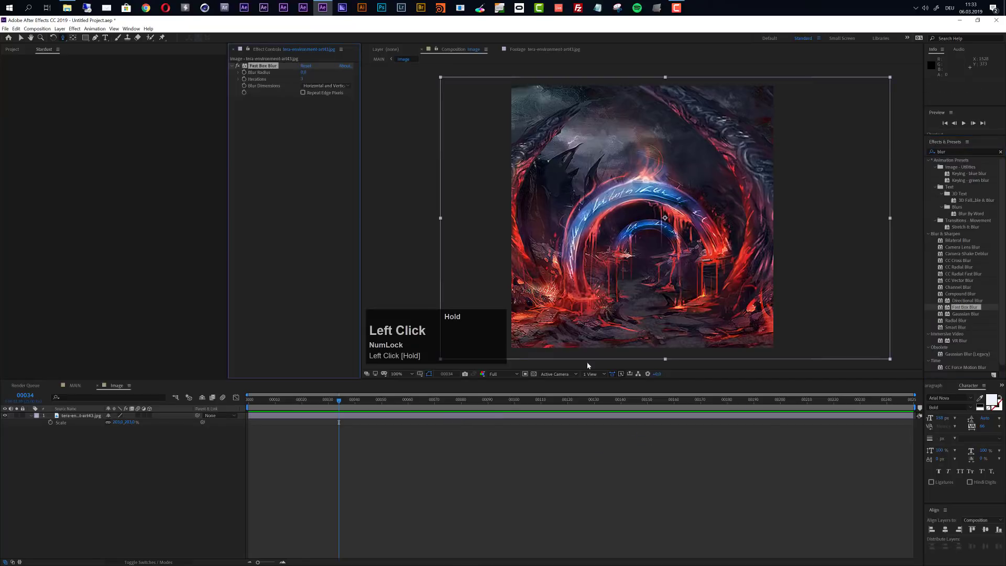
# Step: Try a Fast Box Blur radius of 1 on the artwork and check the landscape in the MAIN composition
pyautogui.scroll(2, 641, 165)
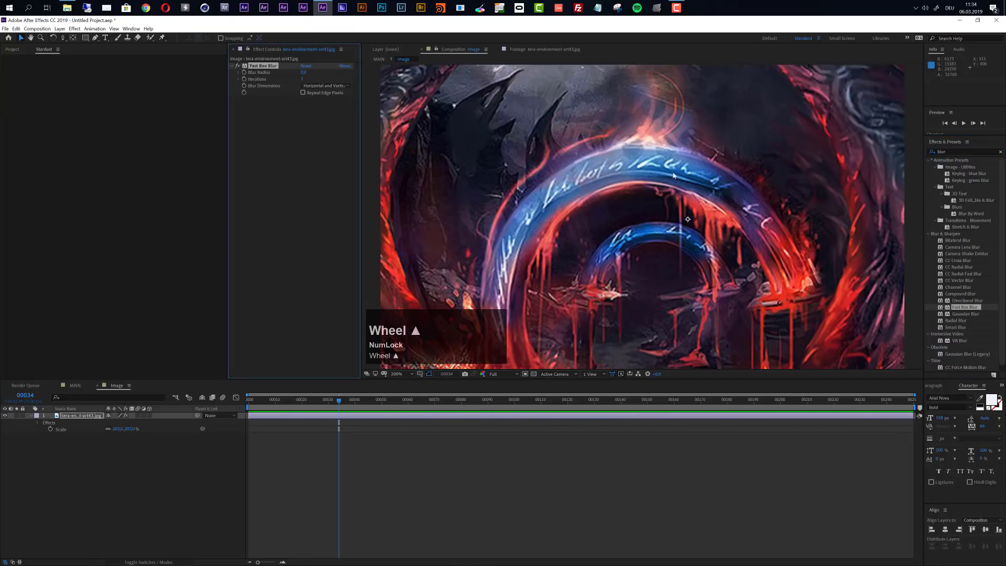
pyautogui.click(303, 72)
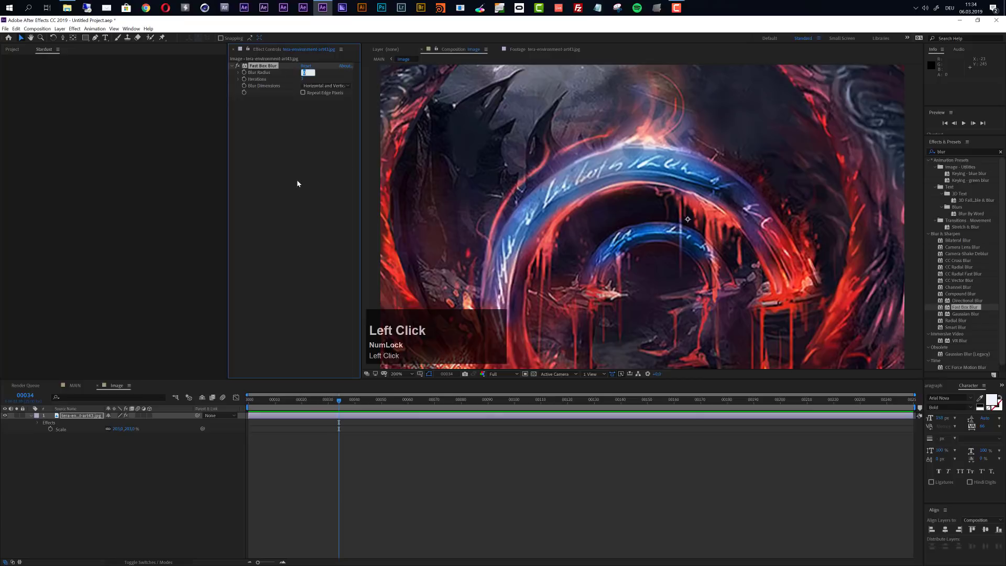
pyautogui.write('1')
pyautogui.press('Return')
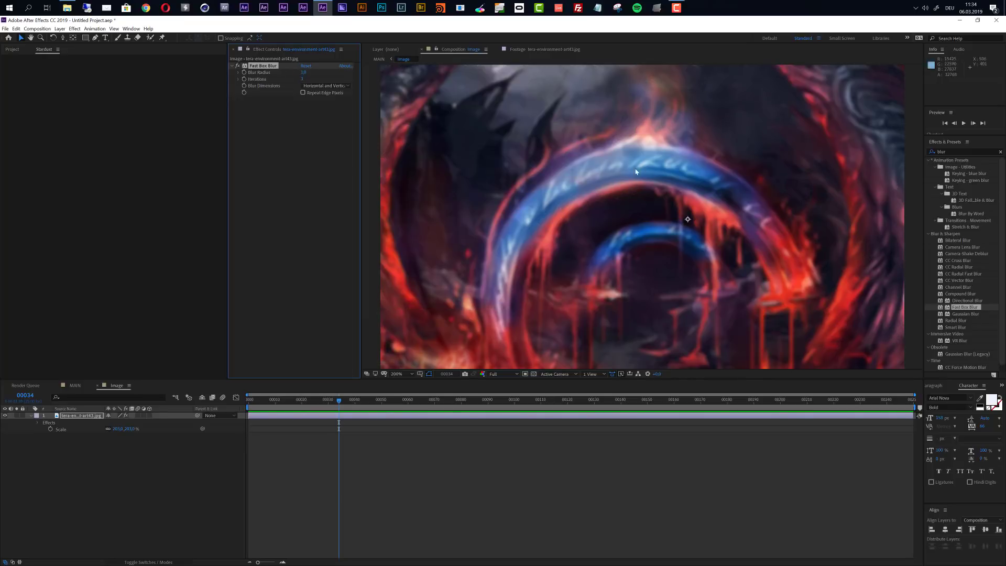
pyautogui.click(71, 387)
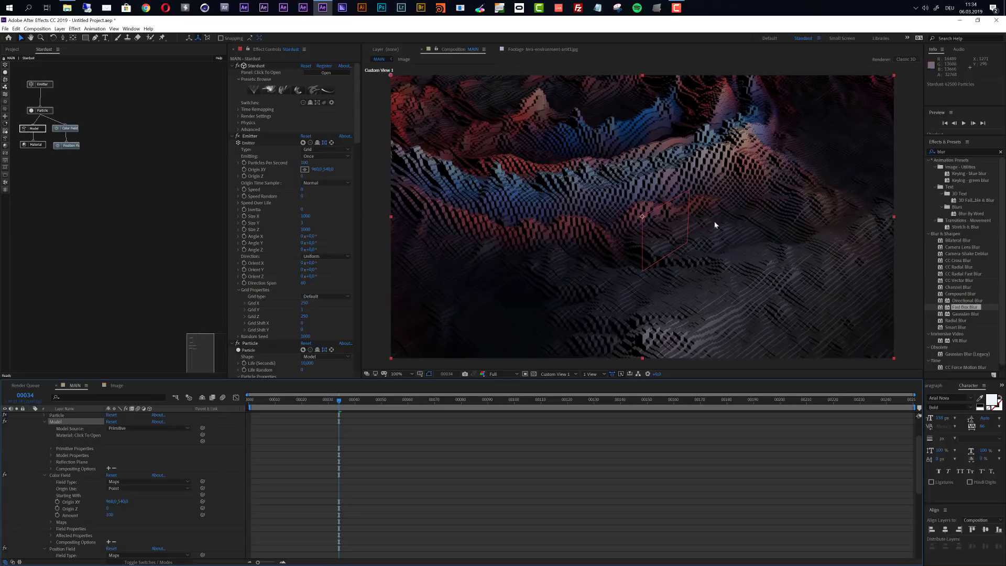
# Step: Set the artwork's Fast Box Blur radius to 0,3 in the Image composition and return to MAIN
pyautogui.click(117, 386)
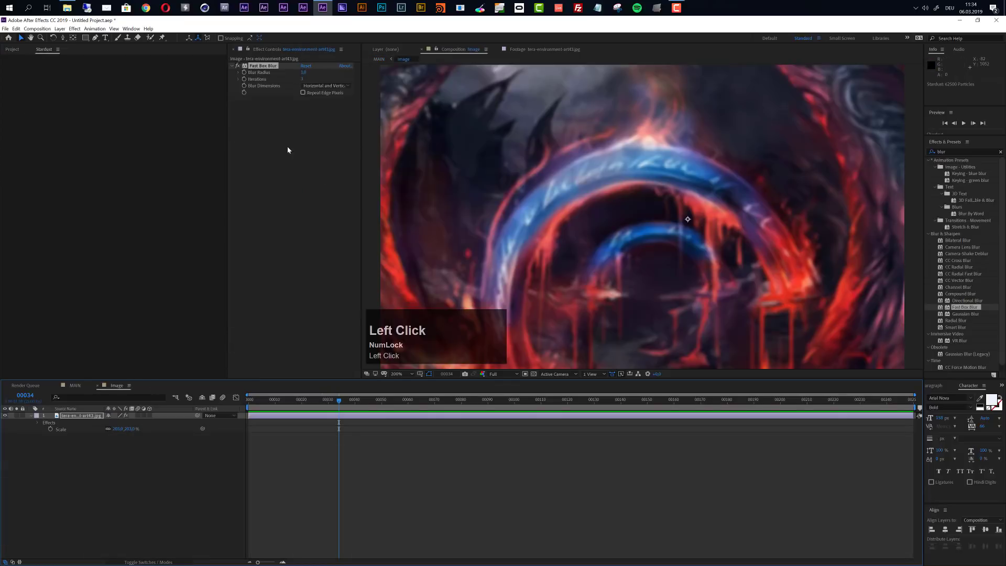
pyautogui.click(307, 73)
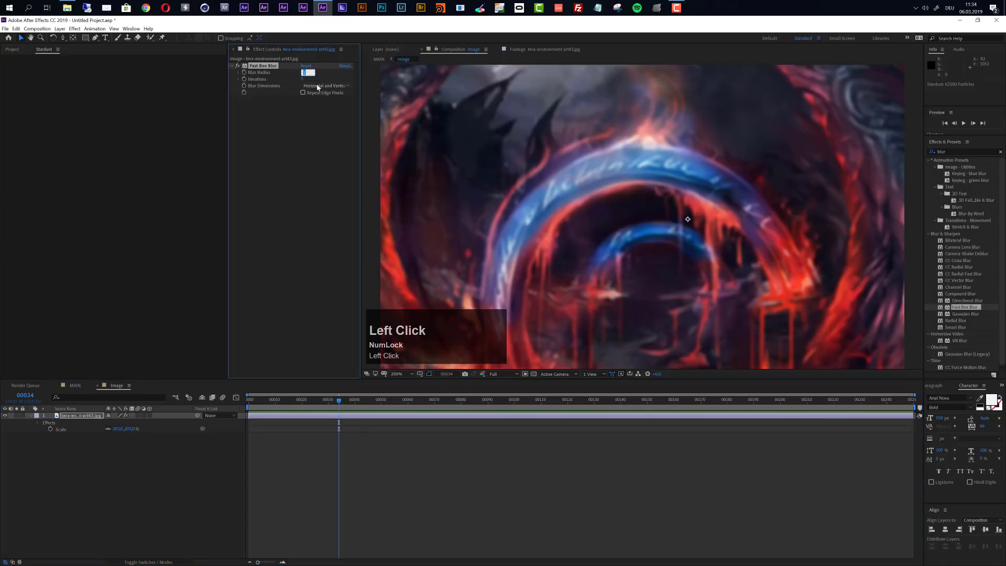
pyautogui.write(',3')
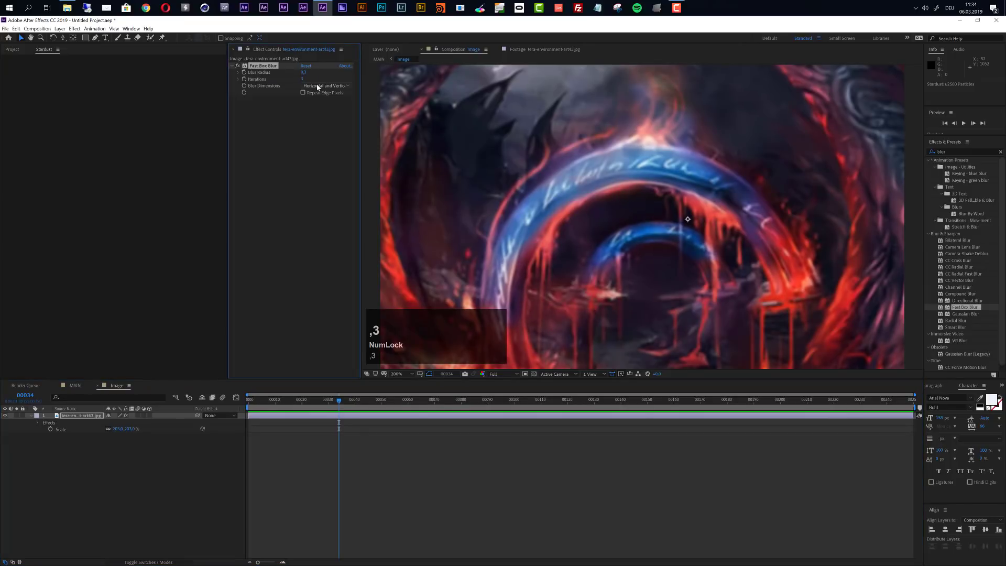
pyautogui.click(75, 385)
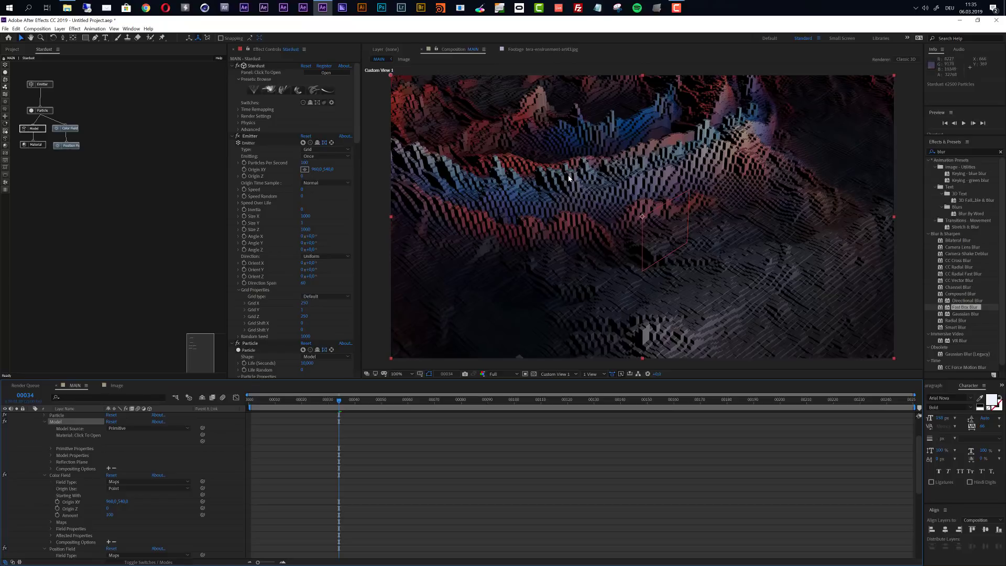
# Step: Change the MAIN composition viewer to 4 Views, showing Custom View 1 in place of the Active Camera view
pyautogui.click(569, 378)
pyautogui.click(564, 387)
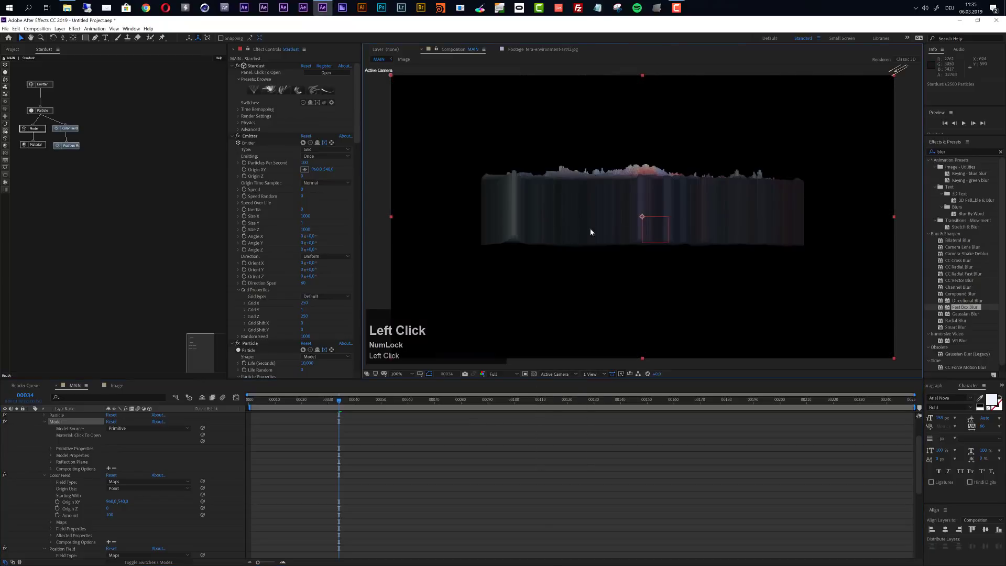
pyautogui.click(562, 375)
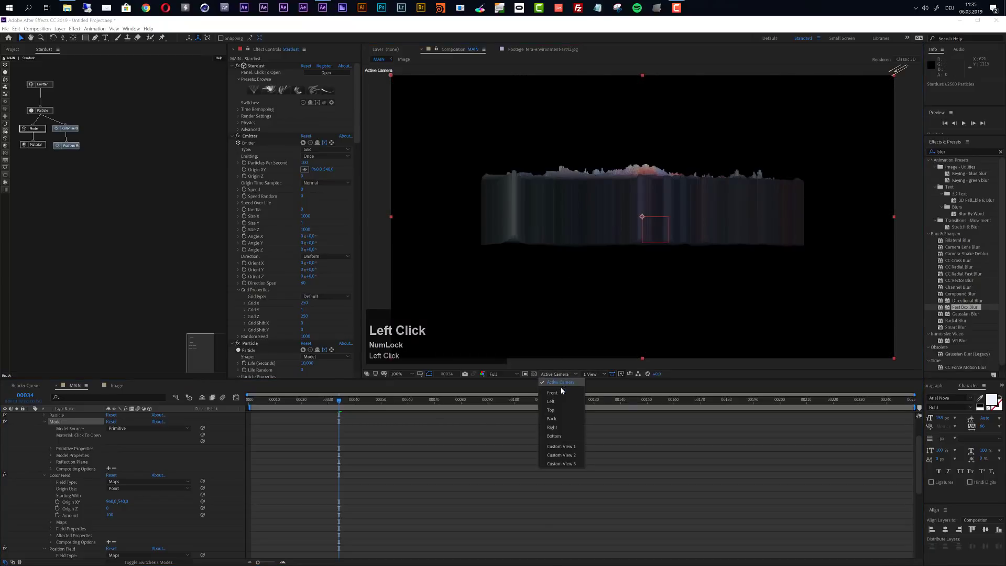
pyautogui.click(594, 374)
pyautogui.click(598, 407)
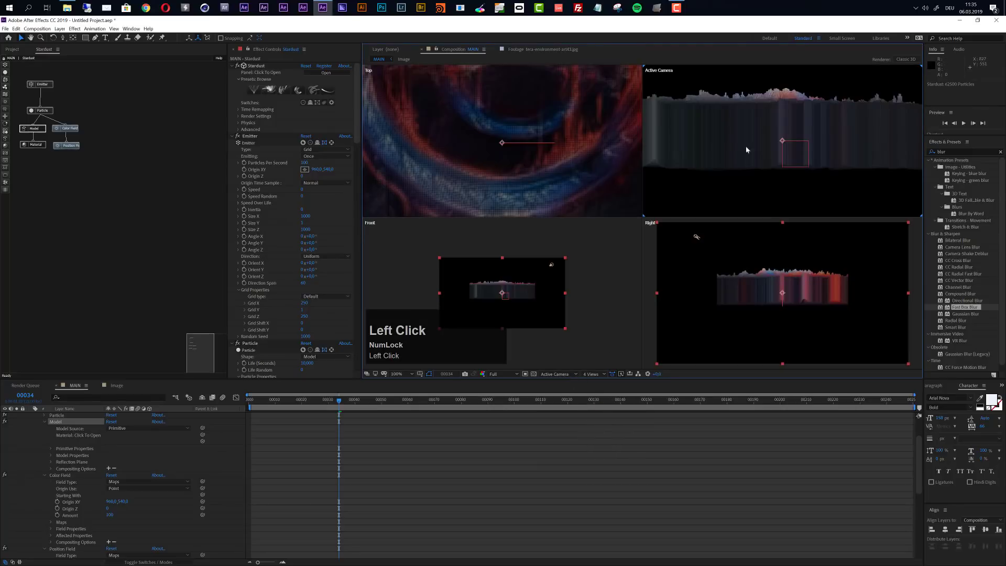
pyautogui.click(564, 376)
pyautogui.click(557, 445)
pyautogui.scroll(-4, 528, 156)
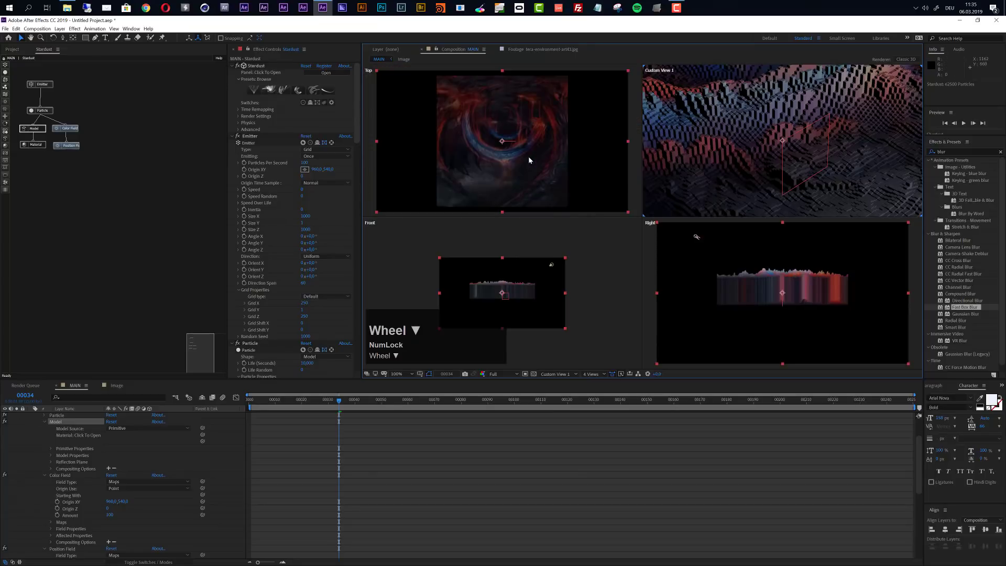
# Step: Collapse the Stardust layer's properties and rename the layer Parallel Light 1 as Fill Light
pyautogui.click(35, 443)
pyautogui.press('u')
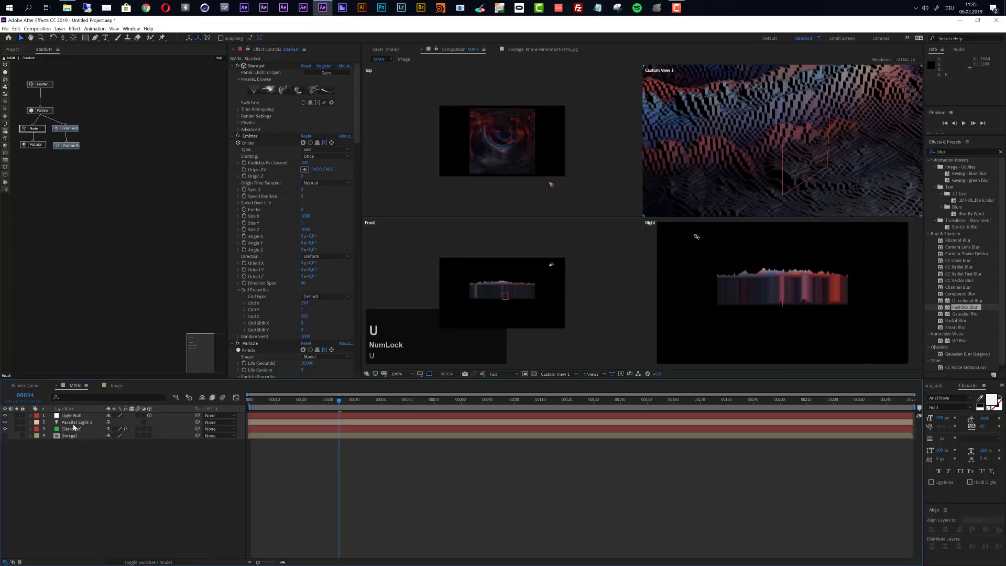
pyautogui.click(74, 422)
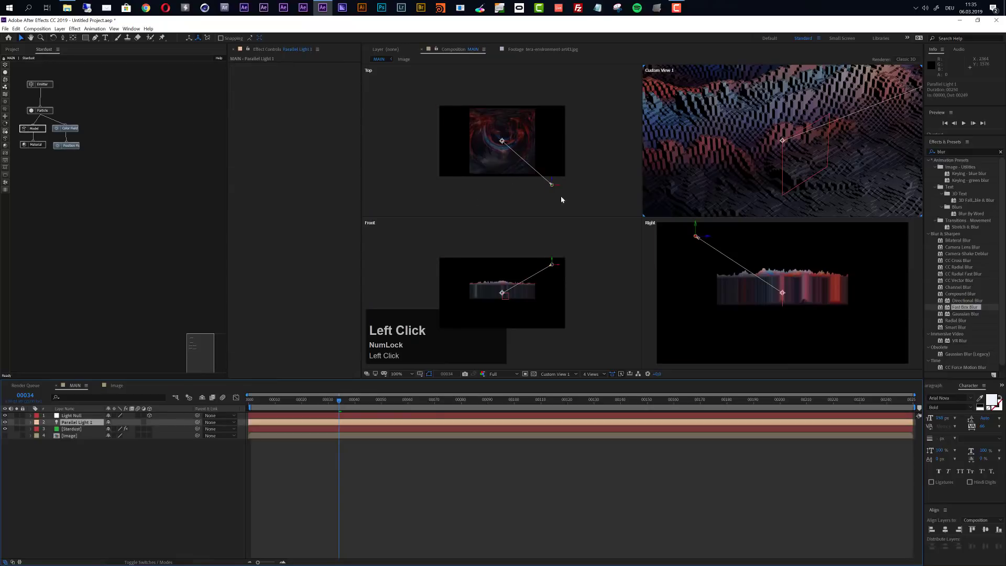
pyautogui.click(82, 424)
pyautogui.press('Return')
pyautogui.write('Fill Light')
pyautogui.press('Return')
# Step: Duplicate Fill Light as KeyLight and move the copy to the opposite front corner of the landscape in the Top view
pyautogui.click(82, 426)
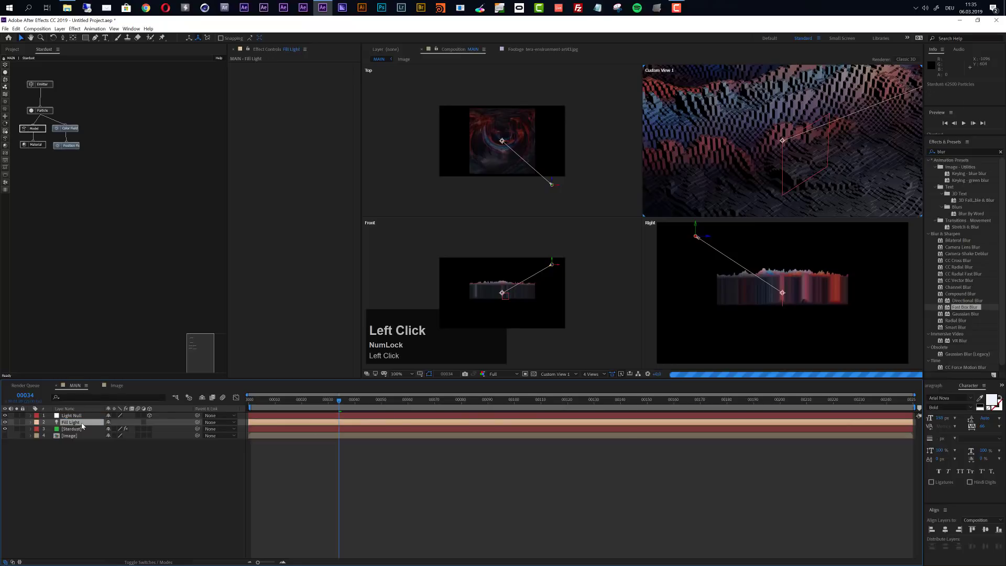
pyautogui.hotkey('ctrl', 'd')
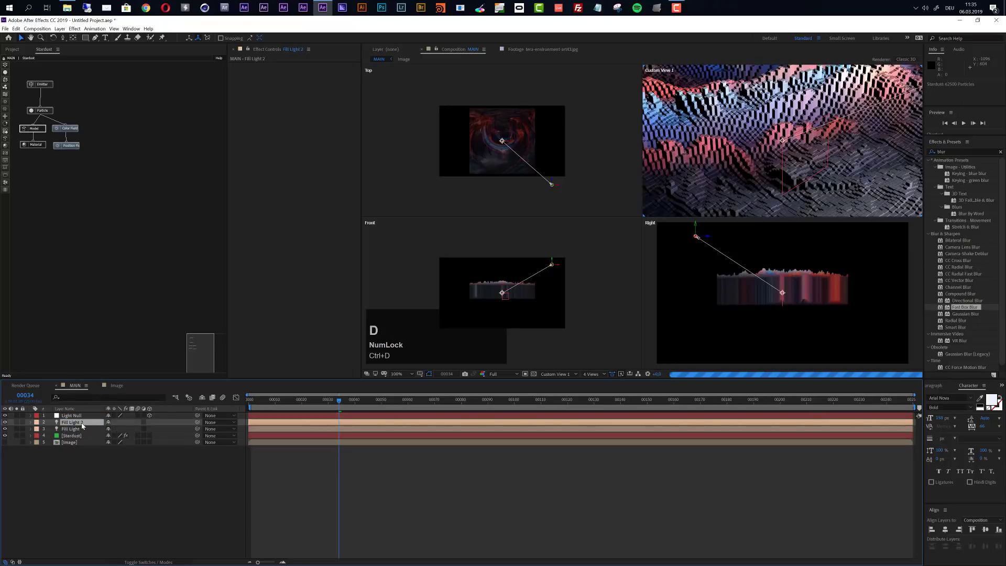
pyautogui.press('Return')
pyautogui.write('KeyLight')
pyautogui.press('Return')
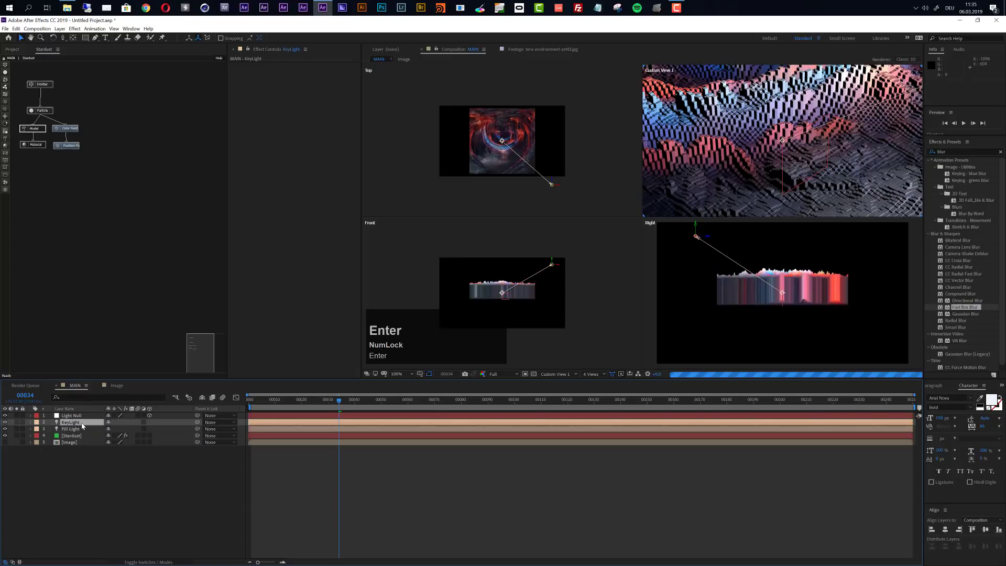
pyautogui.click(551, 186)
pyautogui.moveTo(552, 186); pyautogui.dragTo(461, 184)
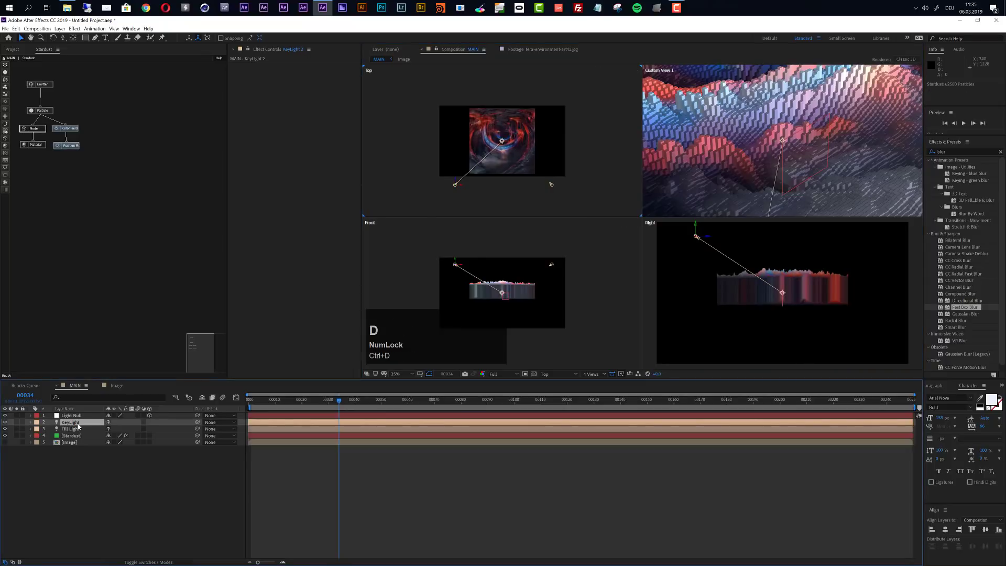
# Step: Duplicate KeyLight as Back Light and move the copy behind the landscape, slightly off-centre, in the Top view
pyautogui.hotkey('ctrl', 'd')
pyautogui.press('Return')
pyautogui.write('Back Light')
pyautogui.press('Return')
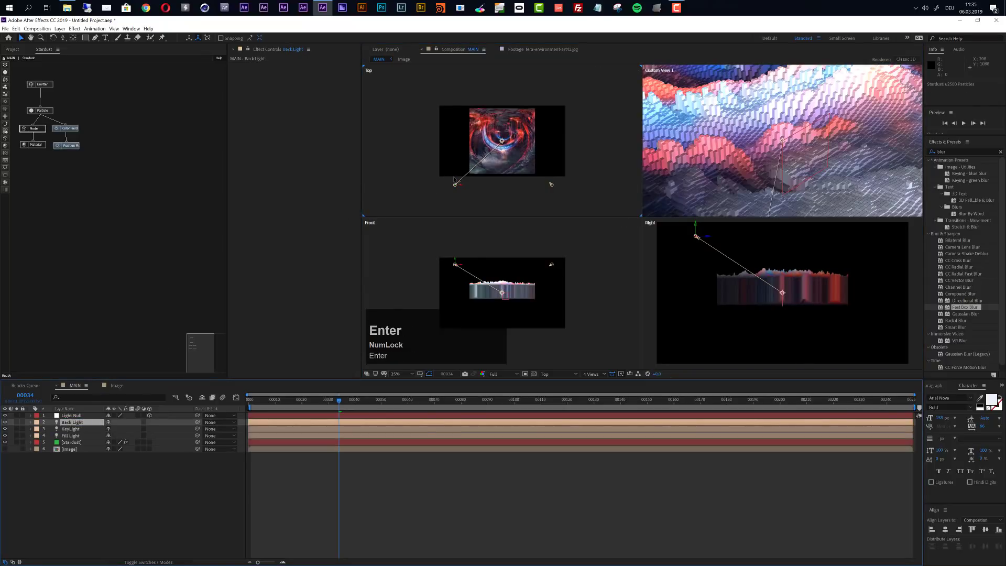
pyautogui.moveTo(455, 183); pyautogui.dragTo(498, 95)
pyautogui.click(462, 91)
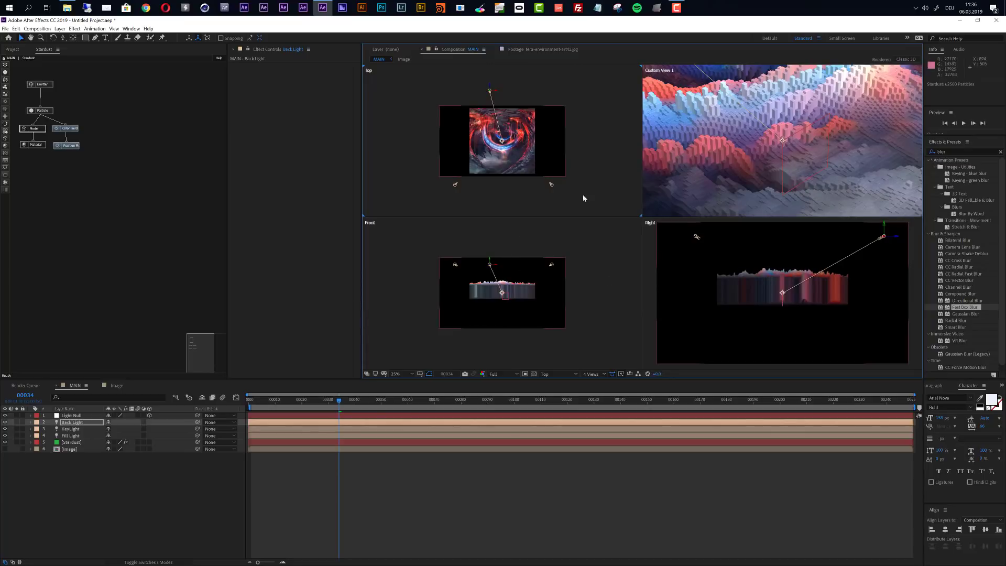
# Step: Lower Back Light, Fill Light and KeyLight closer to the landscape's height in the Front view
pyautogui.moveTo(491, 262); pyautogui.dragTo(492, 267)
pyautogui.click(552, 266)
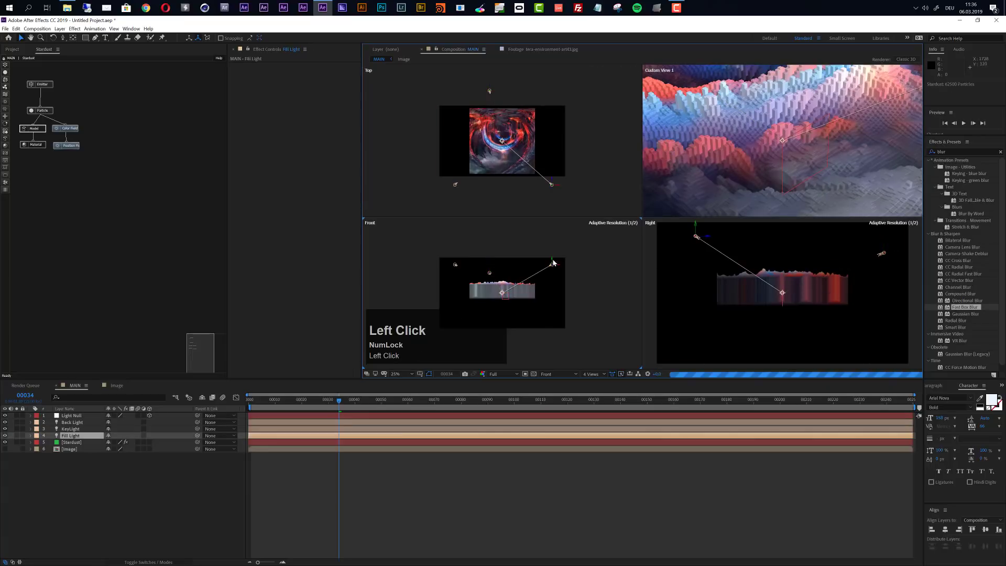
pyautogui.moveTo(552, 262); pyautogui.dragTo(455, 266)
pyautogui.click(455, 263)
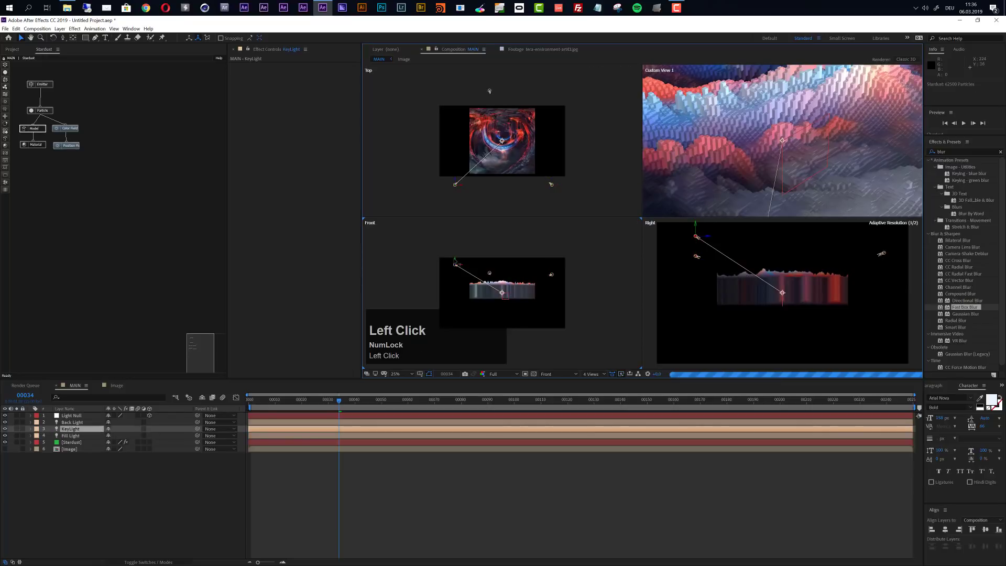
pyautogui.moveTo(455, 259); pyautogui.dragTo(456, 269)
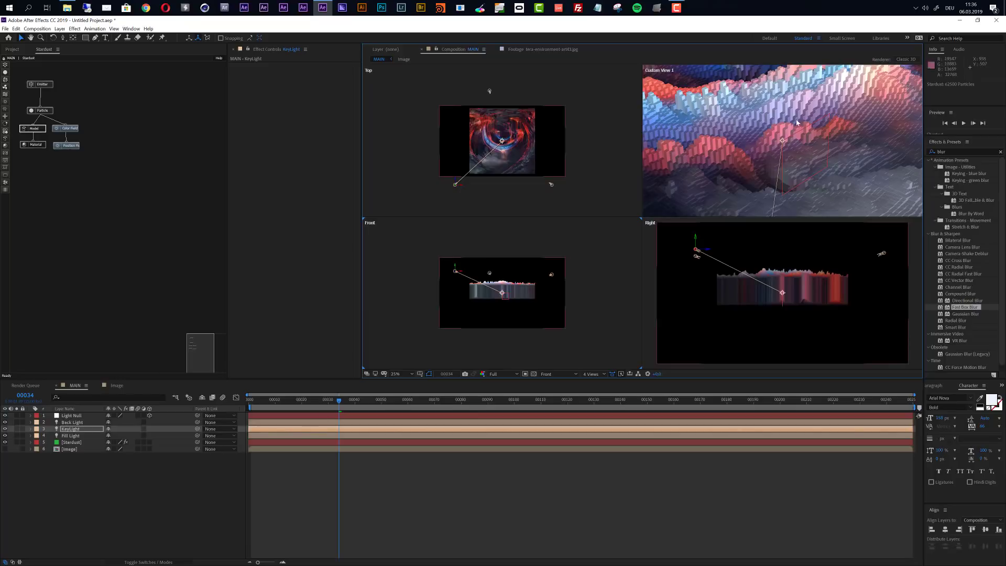
# Step: Set Fill Light's Intensity to 60% in its Light Options
pyautogui.click(73, 436)
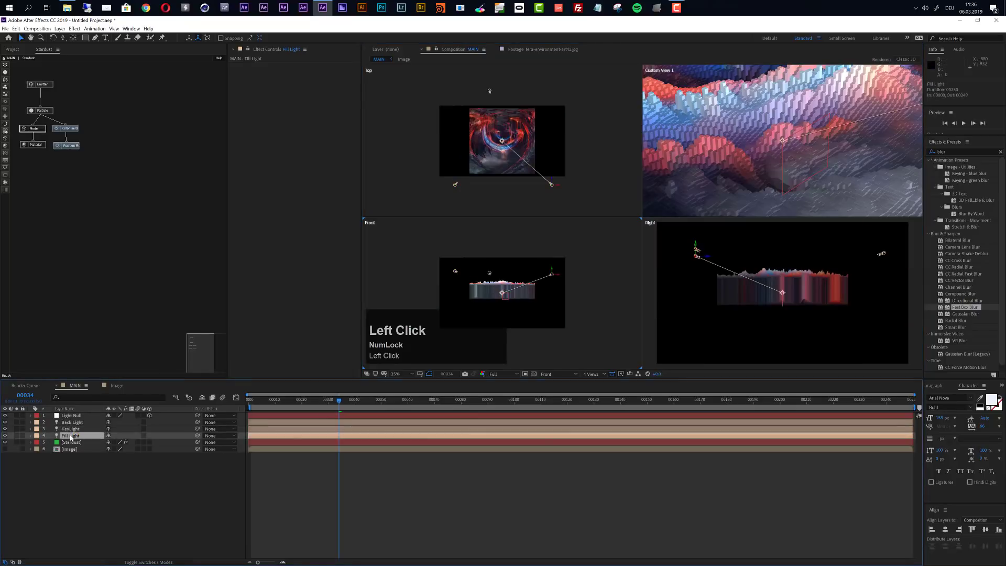
pyautogui.press('a')
pyautogui.press('a')
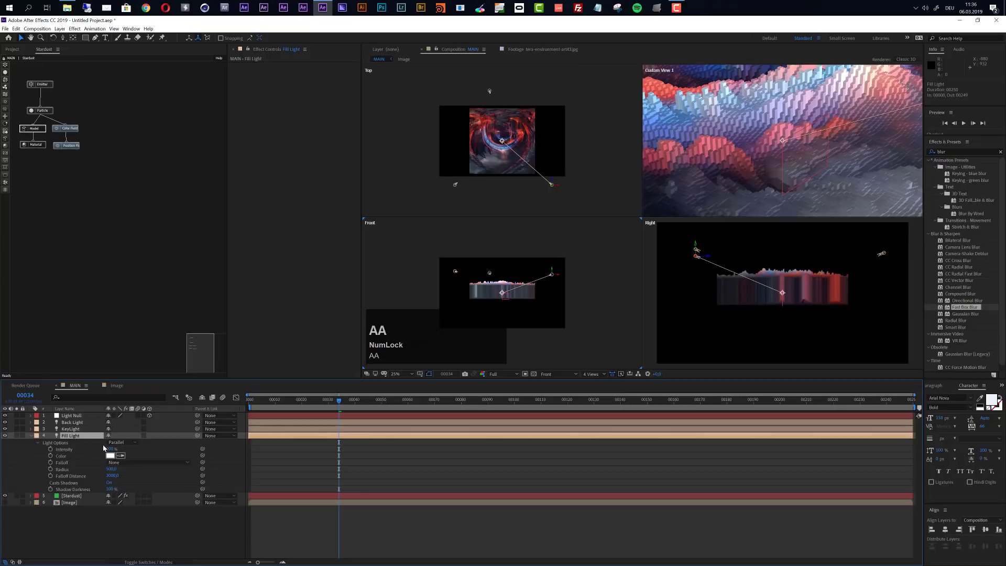
pyautogui.click(111, 449)
pyautogui.write('60')
pyautogui.press('Return')
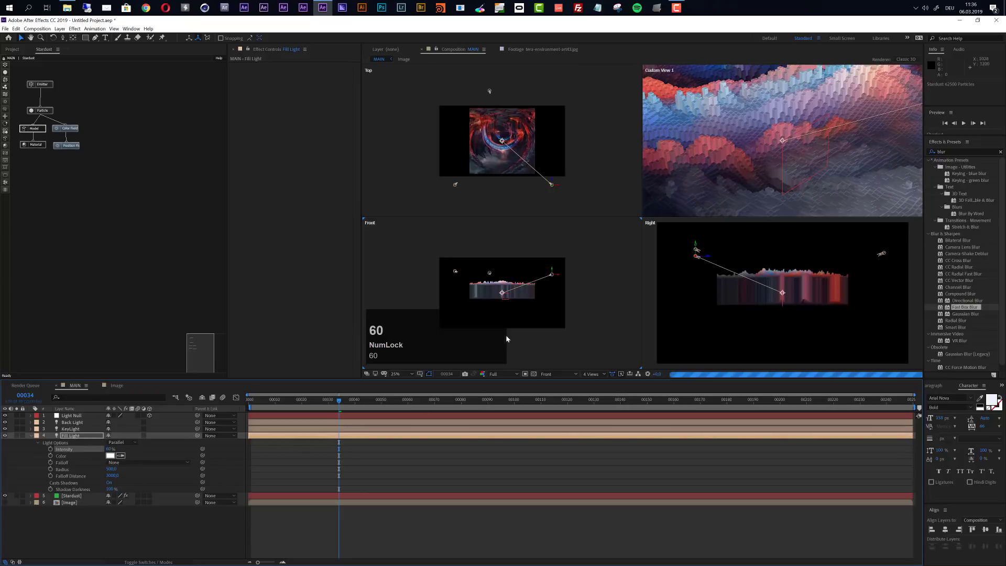
# Step: Give KeyLight a pale warm yellow Color in its Light Options
pyautogui.click(74, 431)
pyautogui.press('a')
pyautogui.press('a')
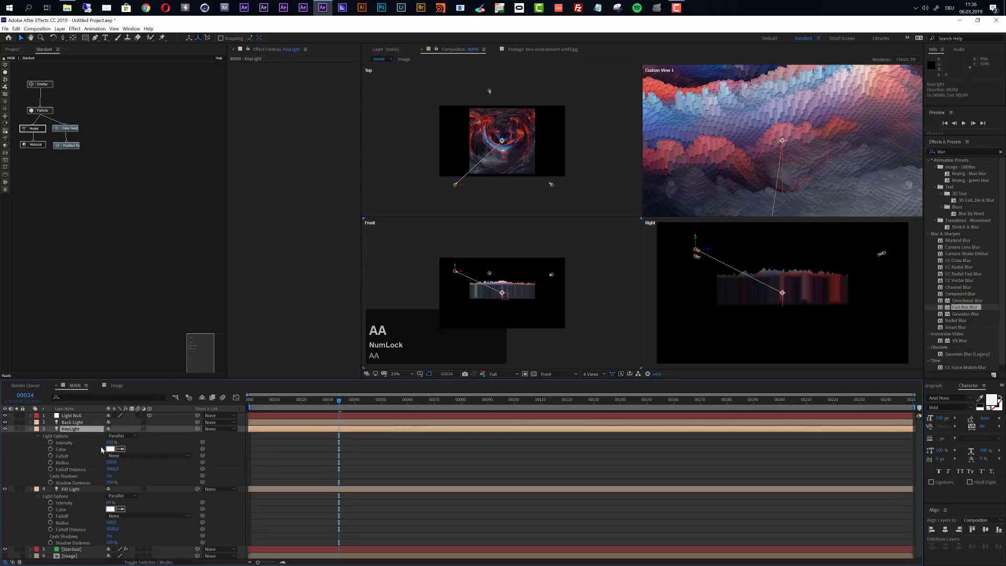
pyautogui.click(110, 449)
pyautogui.moveTo(118, 146); pyautogui.dragTo(119, 148)
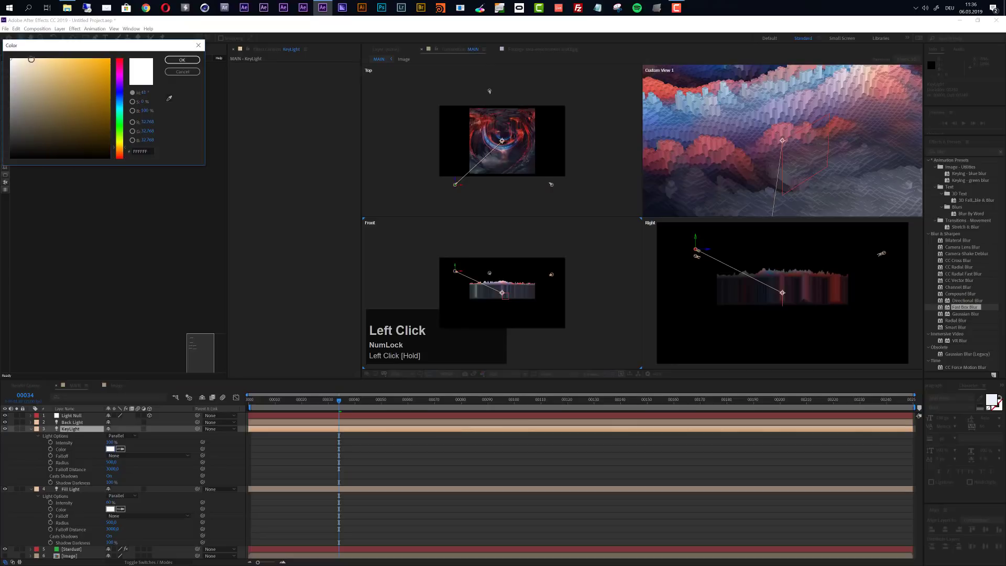
pyautogui.click(182, 60)
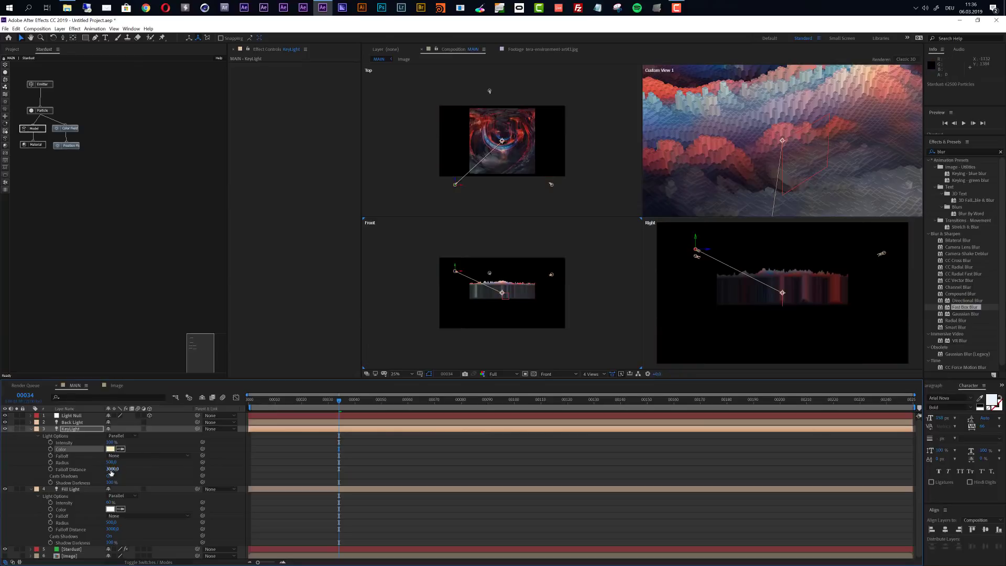
# Step: Give Back Light a light blue Color in its Light Options
pyautogui.click(69, 425)
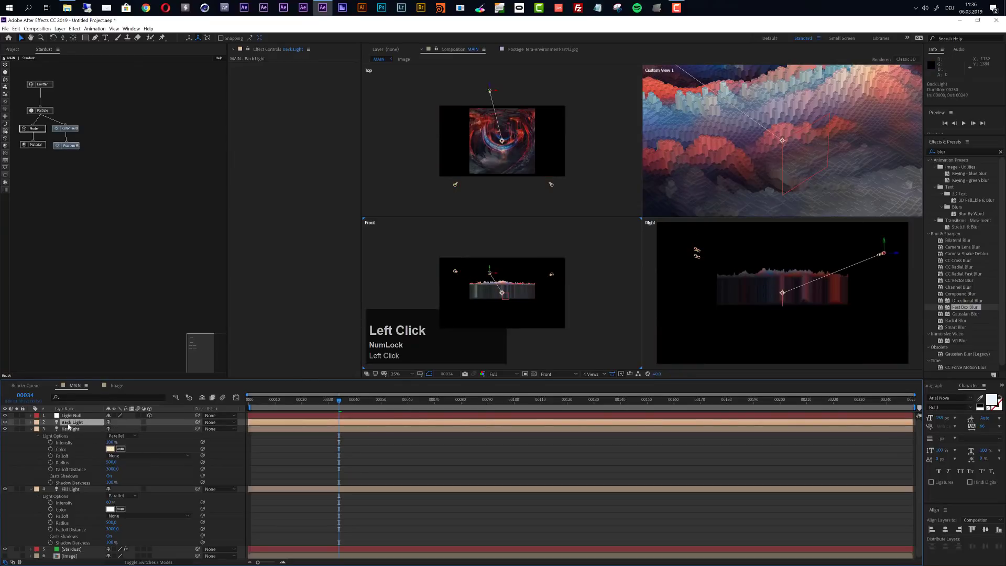
pyautogui.press('a')
pyautogui.press('a')
pyautogui.click(110, 442)
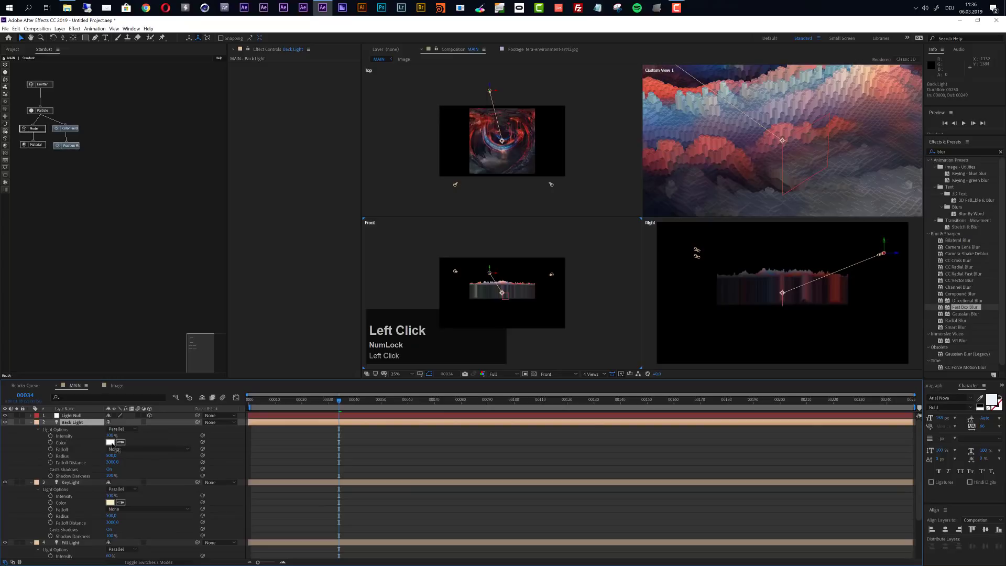
pyautogui.click(121, 104)
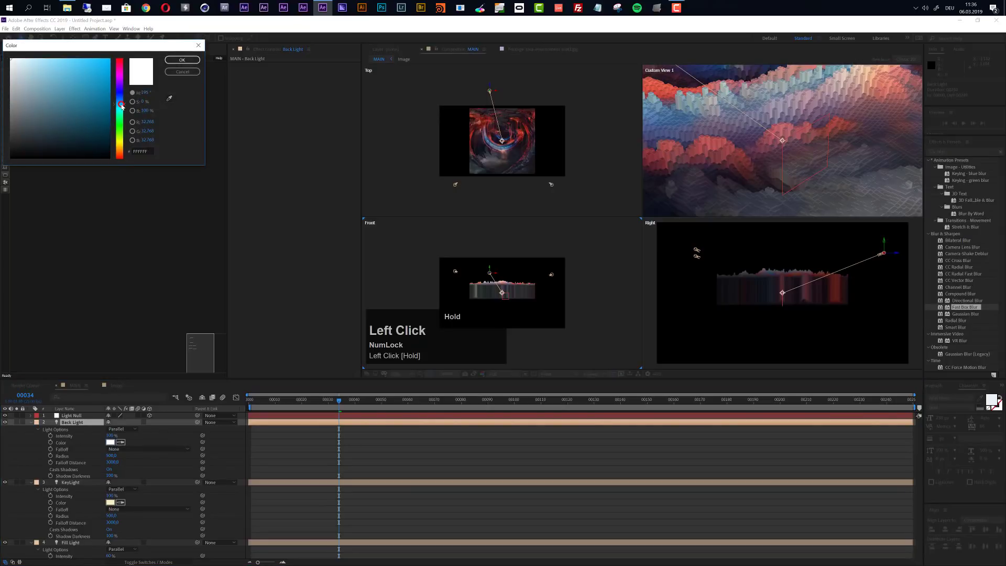
pyautogui.moveTo(121, 105); pyautogui.dragTo(121, 101)
pyautogui.click(50, 59)
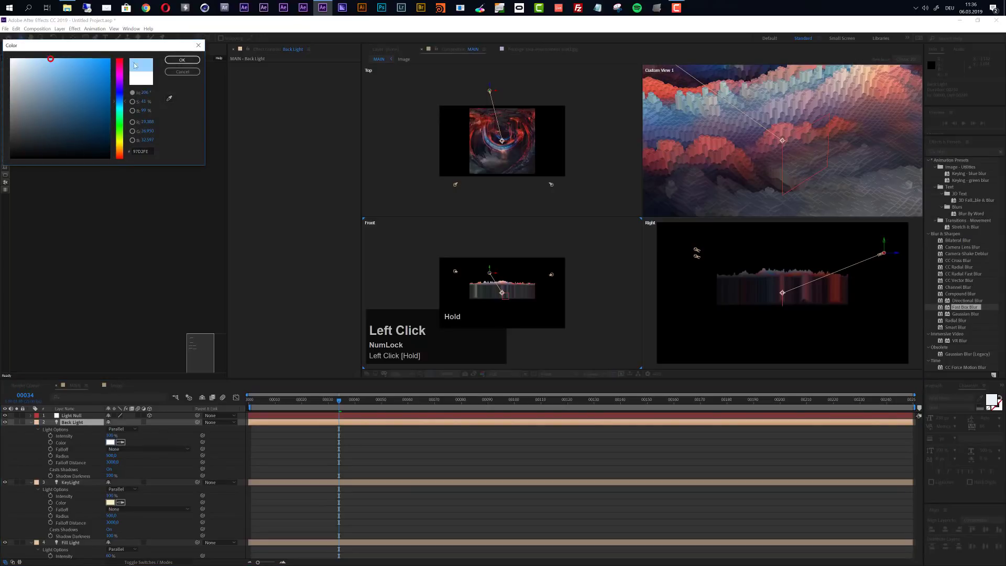
pyautogui.click(182, 60)
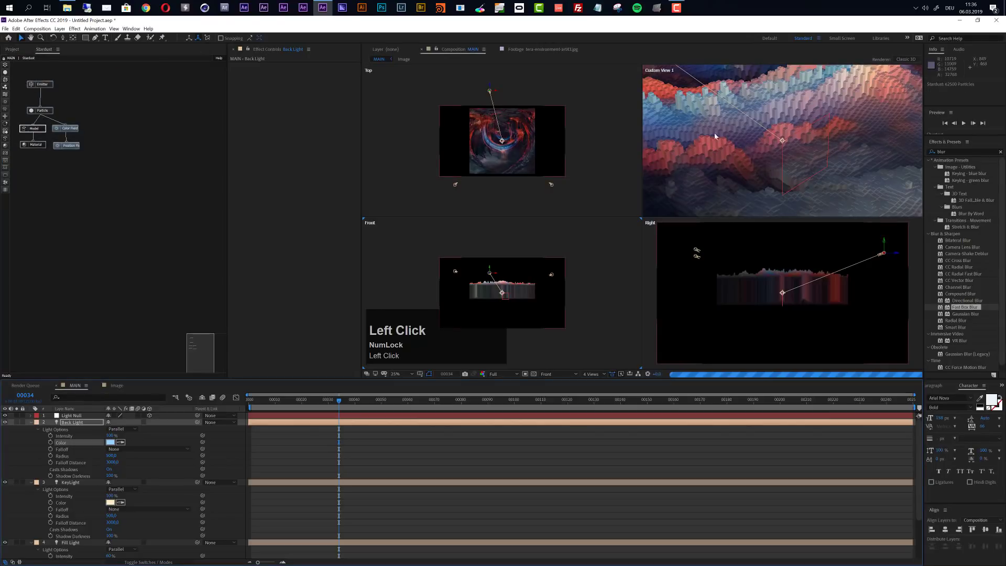
# Step: Set Back Light's Intensity to 125% and raise the light high above the landscape in the Front view
pyautogui.click(108, 436)
pyautogui.write('125')
pyautogui.press('Return')
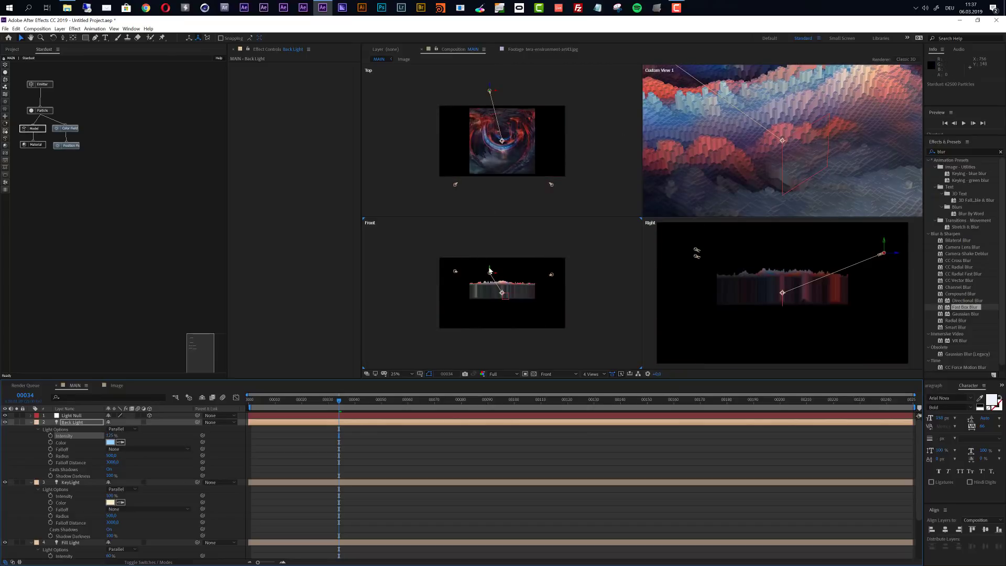
pyautogui.moveTo(489, 270); pyautogui.dragTo(494, 224)
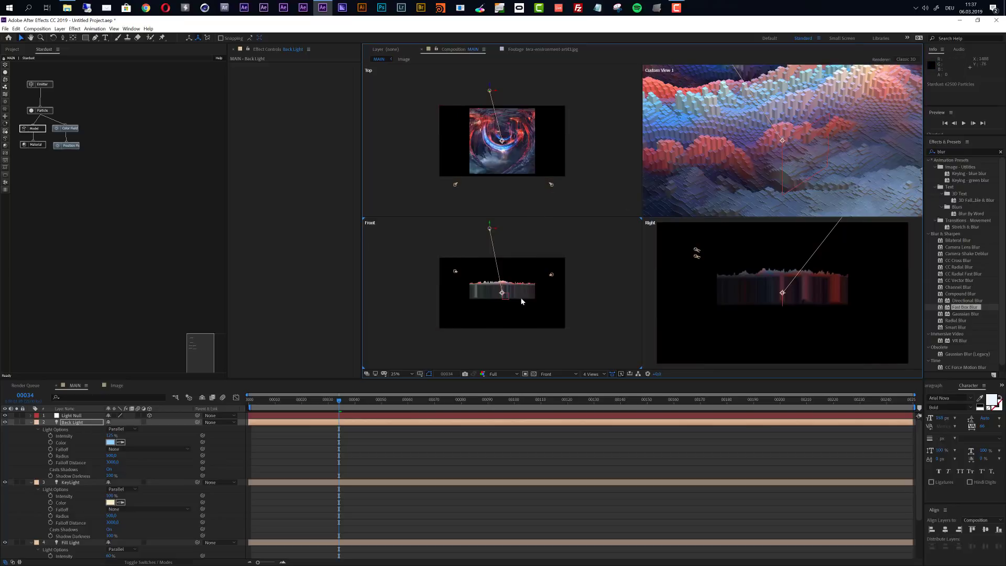
# Step: Switch the composition to 1 View with Custom View 1 and inspect the lit landscape at 100%
pyautogui.click(591, 374)
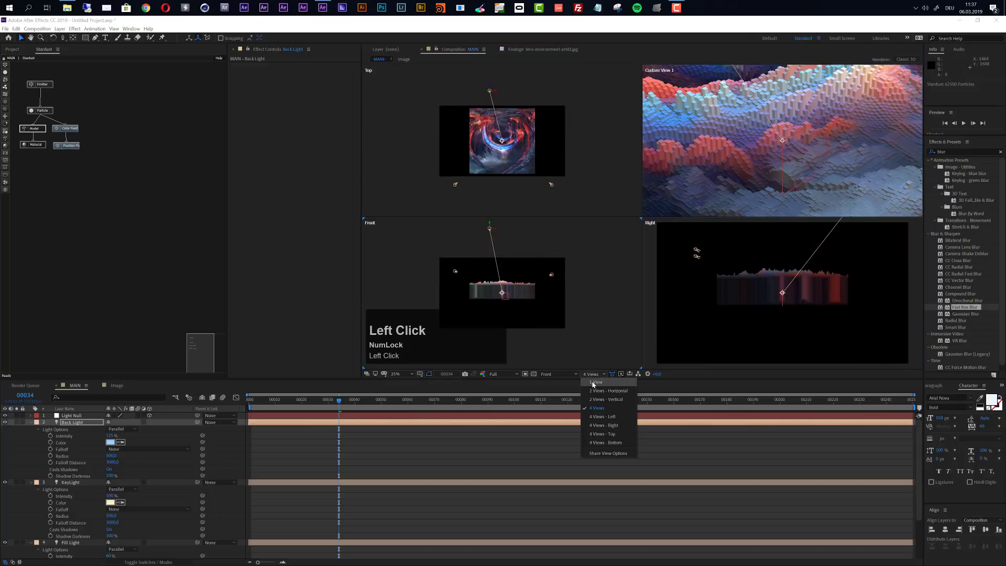
pyautogui.click(595, 381)
pyautogui.scroll(1, 627, 189)
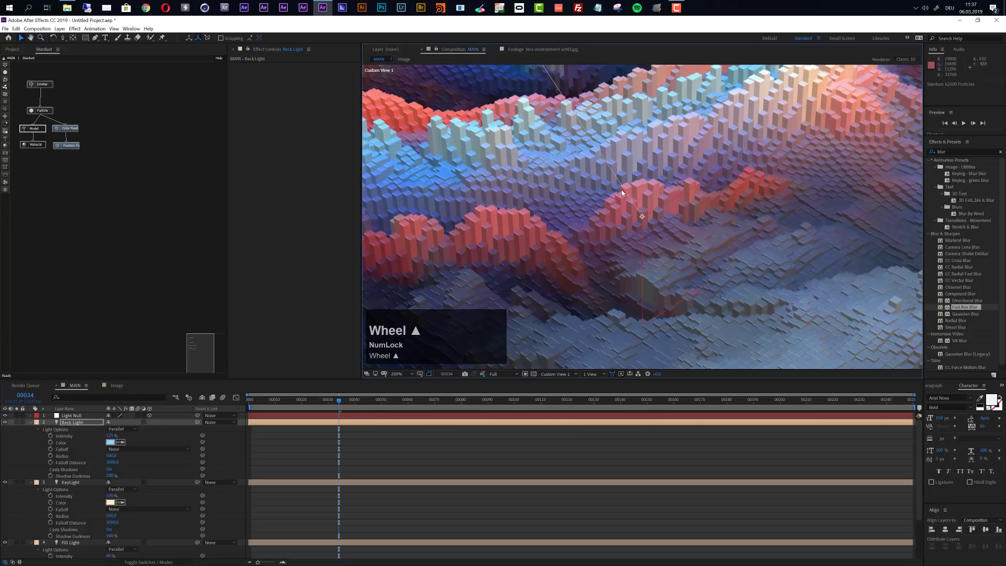
pyautogui.scroll(-1, 622, 193)
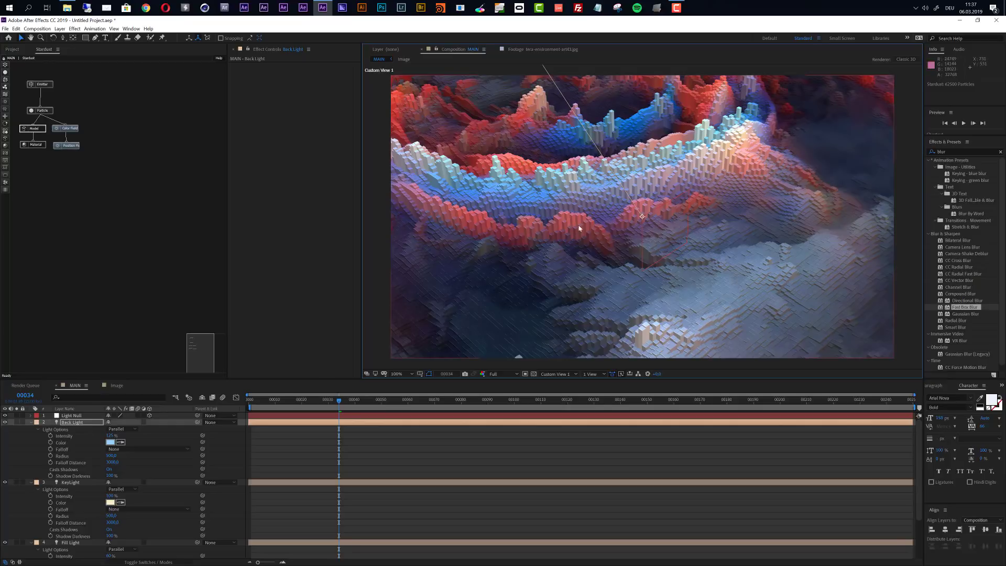
# Step: Turn off Casts Shadows for KeyLight and Back Light, leaving Fill Light as the shadow caster
pyautogui.click(31, 422)
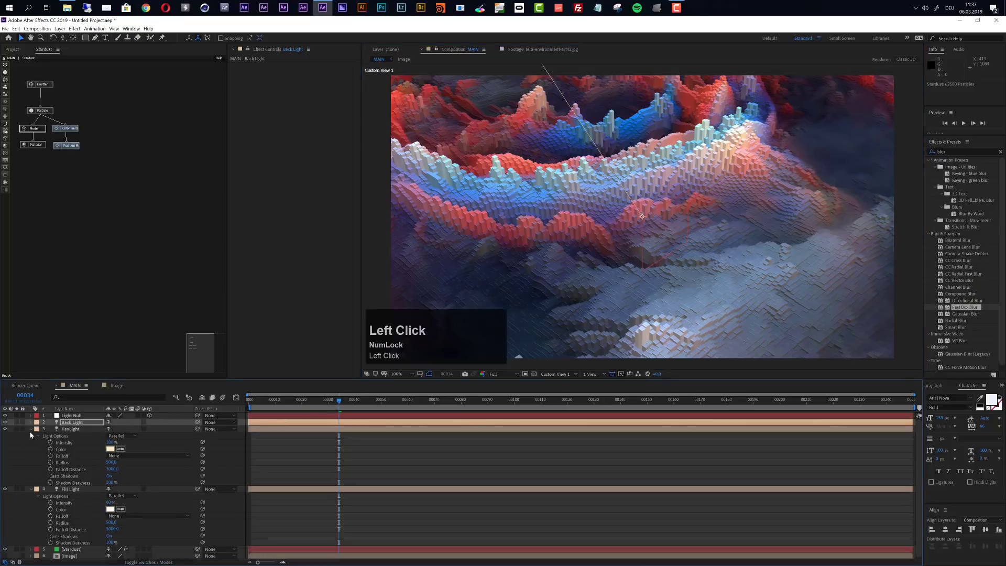
pyautogui.press('a')
pyautogui.press('a')
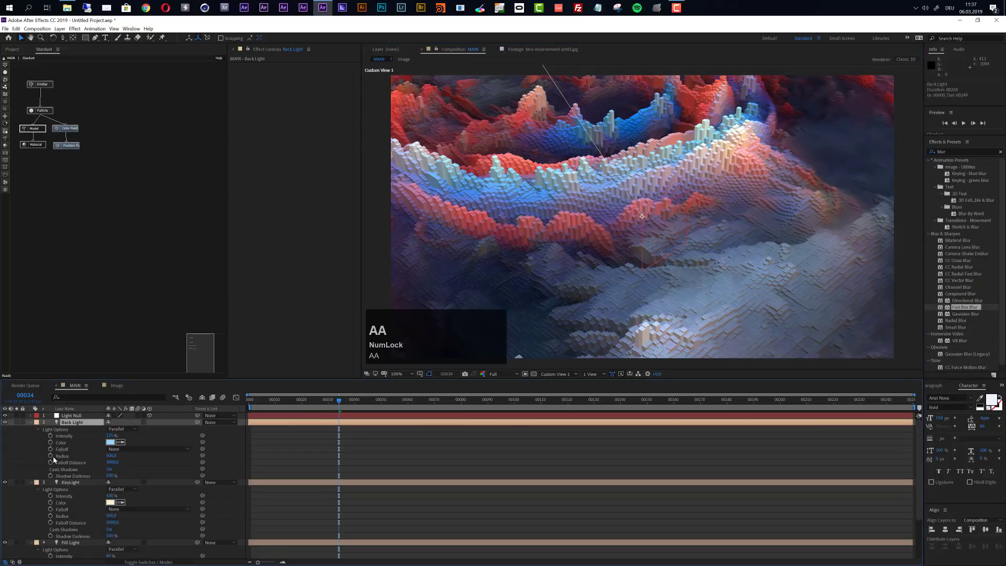
pyautogui.scroll(-3, 26, 511)
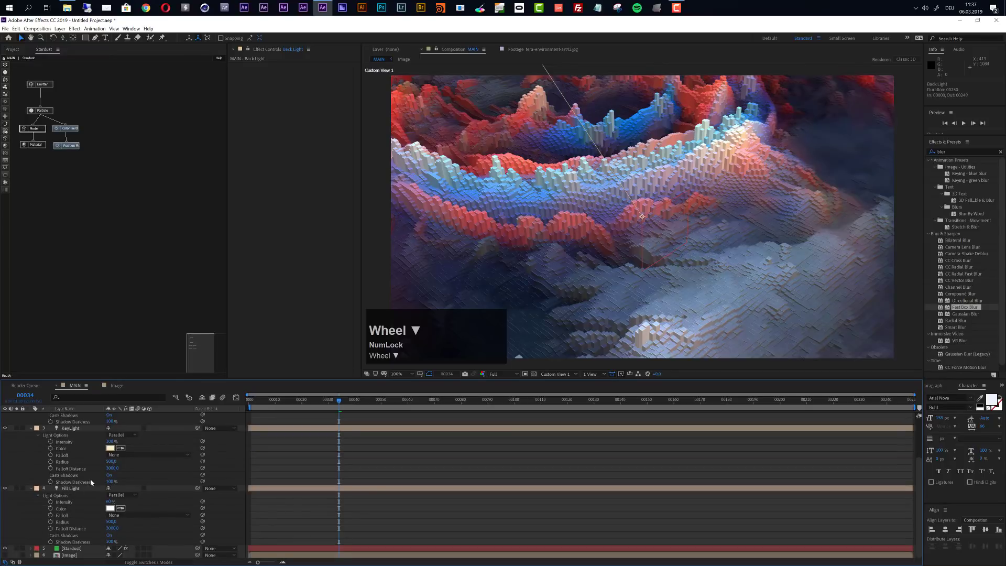
pyautogui.click(109, 474)
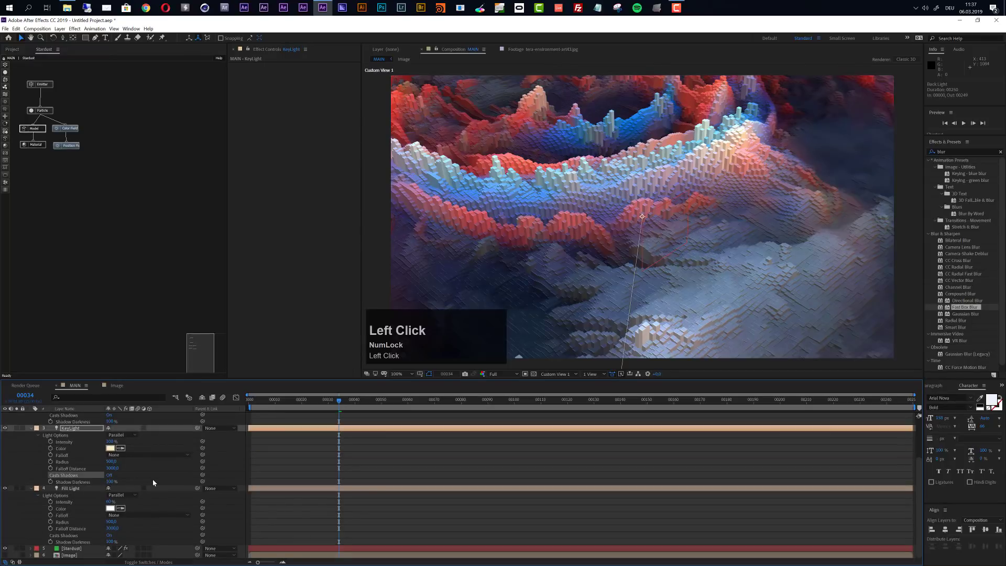
pyautogui.scroll(3, 154, 482)
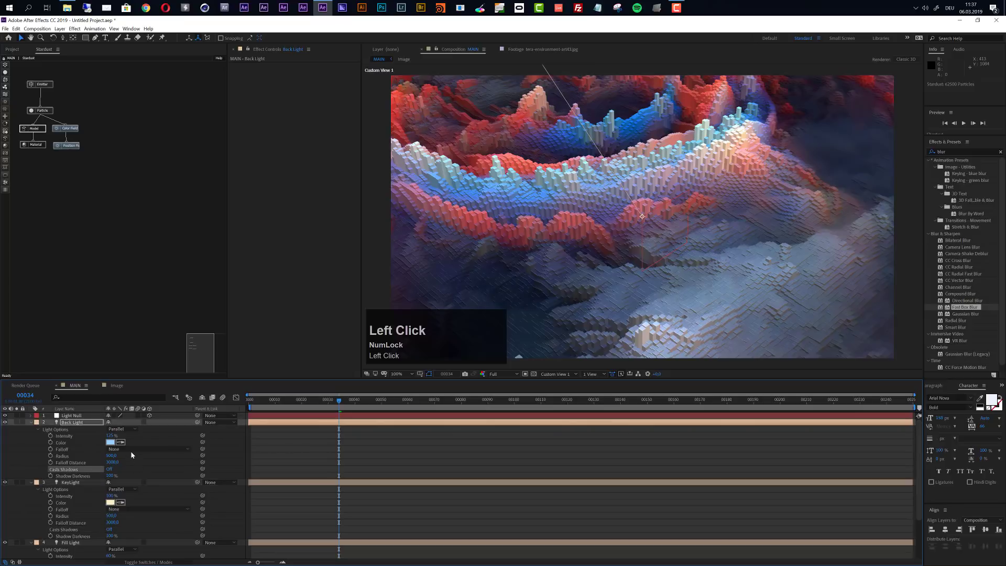
# Step: Enable Shadows in the Render Settings of the Stardust layer's effect
pyautogui.scroll(-2, 71, 524)
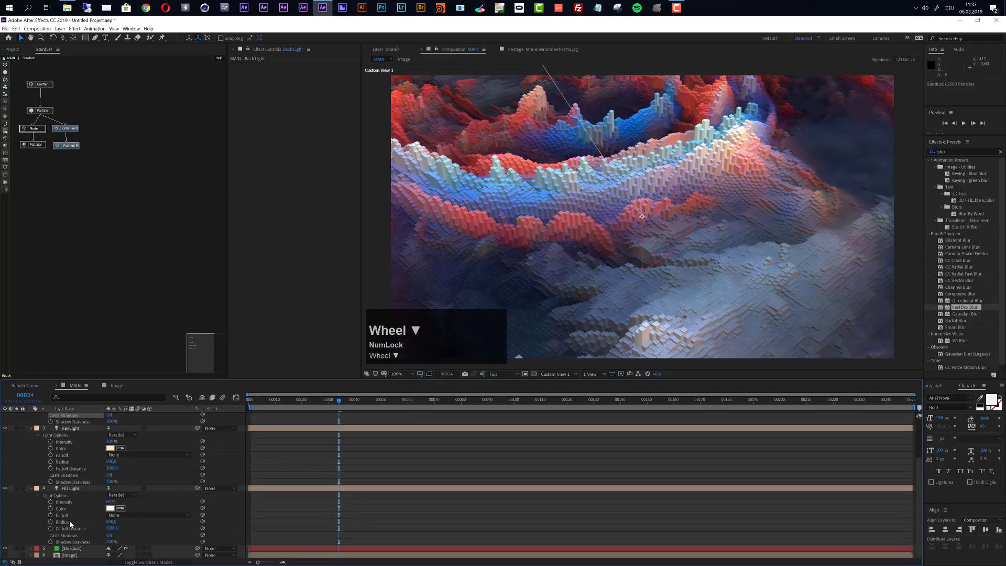
pyautogui.click(71, 548)
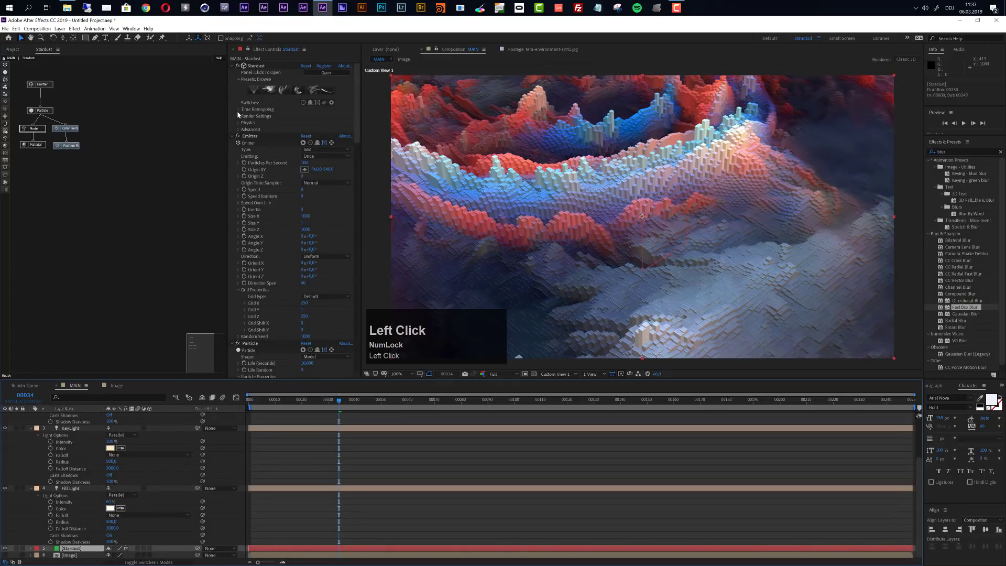
pyautogui.click(239, 116)
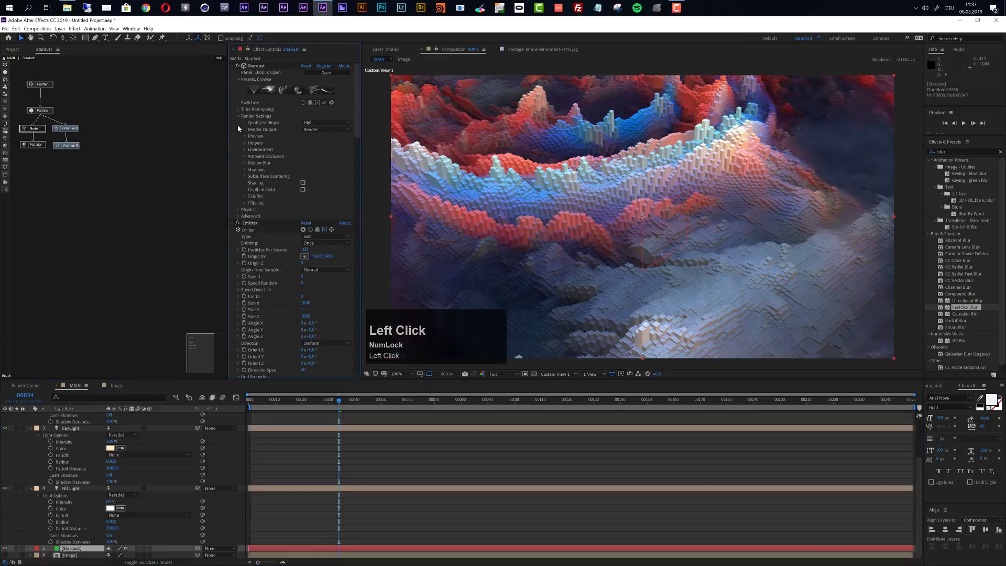
pyautogui.click(245, 169)
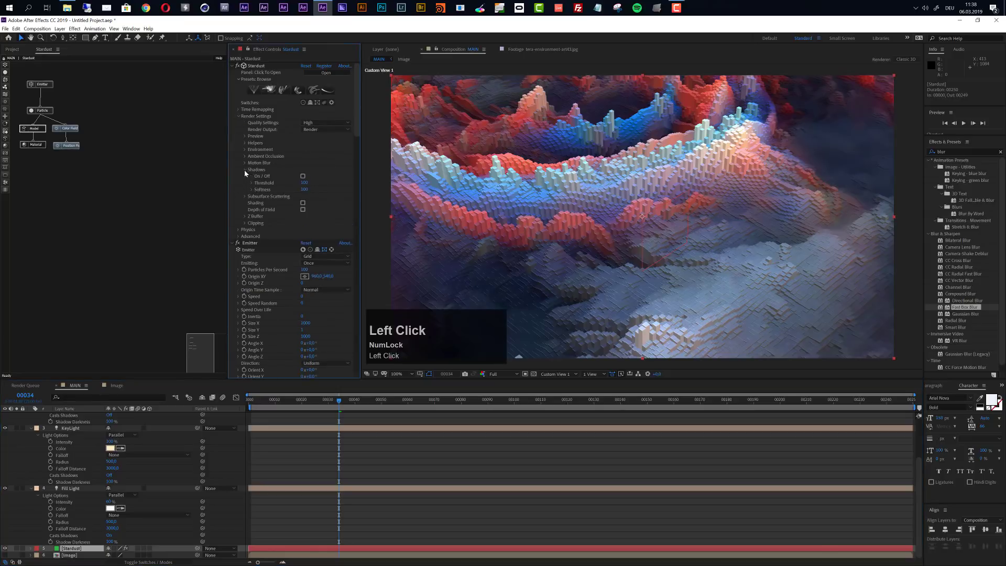
pyautogui.click(303, 177)
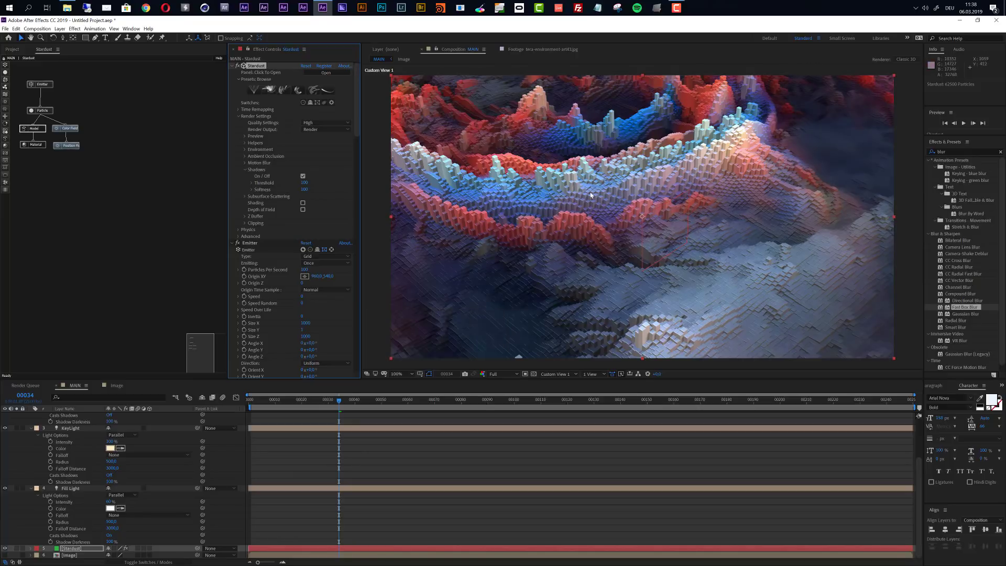
# Step: Enable Ambient Occlusion in Stardust's Render Settings and try a Radius of 25
pyautogui.click(245, 157)
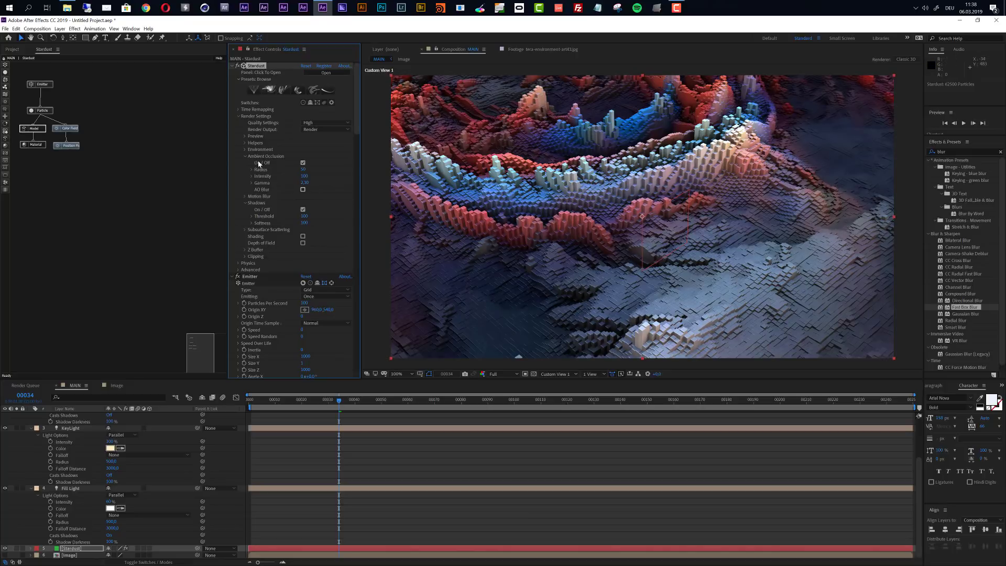
pyautogui.click(303, 170)
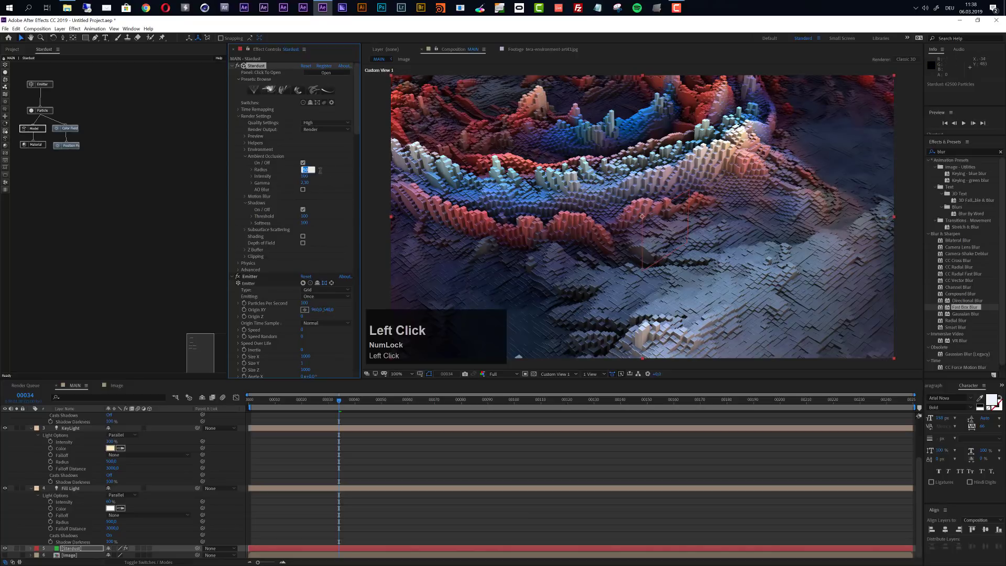
pyautogui.write('25')
pyautogui.press('Return')
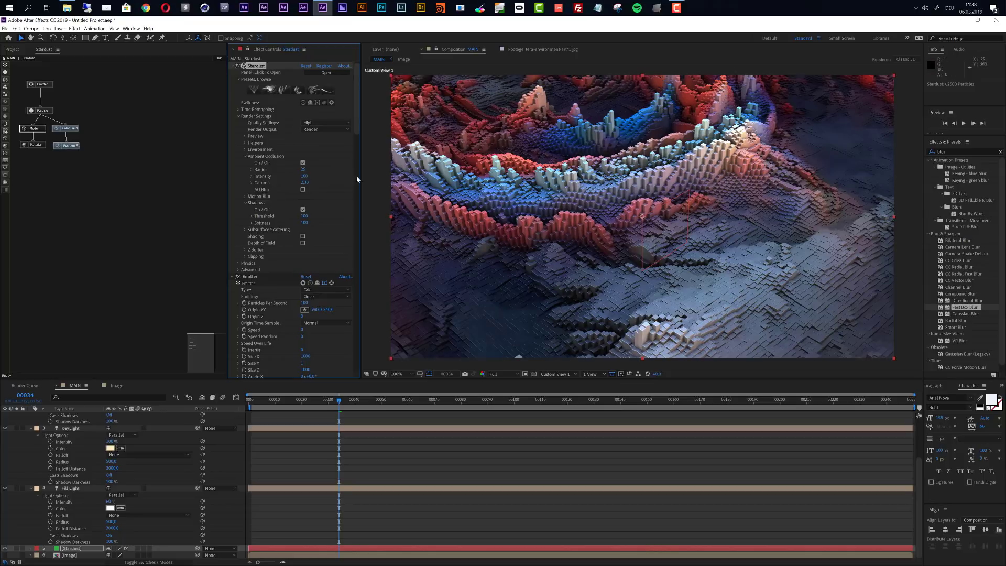
# Step: Set the Ambient Occlusion Radius to 10 and its Intensity to 60
pyautogui.click(302, 170)
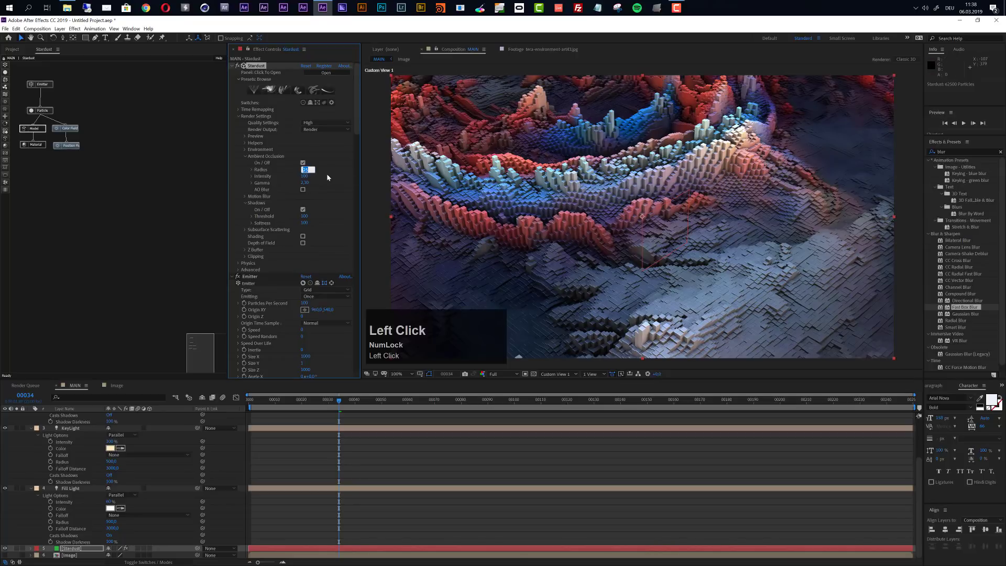
pyautogui.write('10')
pyautogui.click(326, 174)
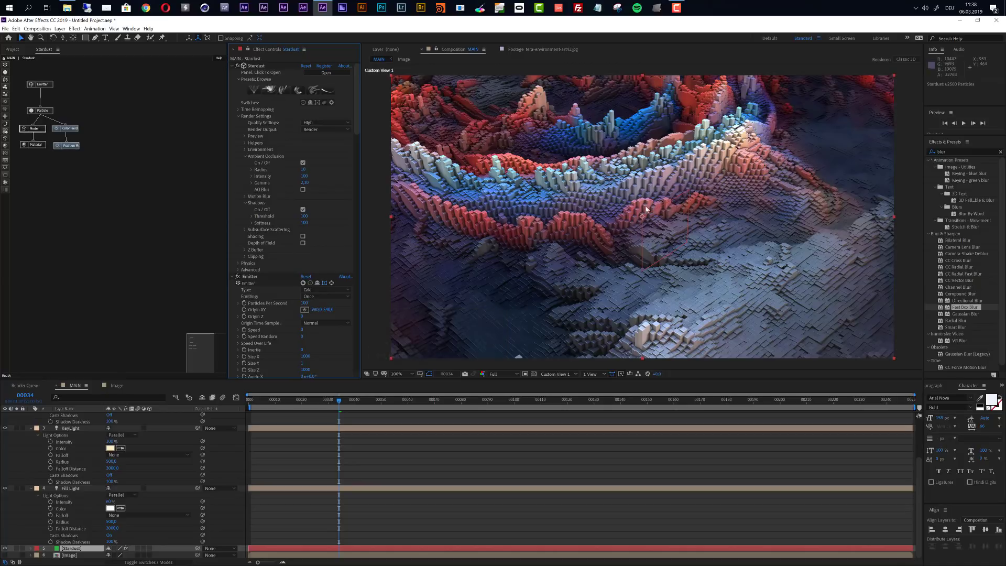
pyautogui.click(304, 176)
pyautogui.write('60')
pyautogui.press('Return')
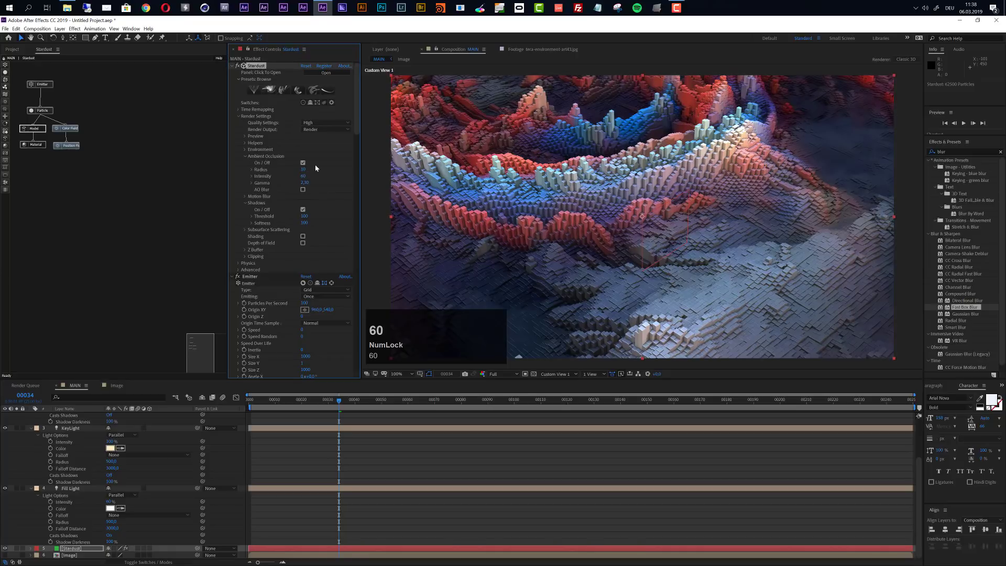
# Step: Compare the landscape with Ambient Occlusion off and on, and check the render at frames 21 and 55
pyautogui.click(303, 163)
pyautogui.click(302, 163)
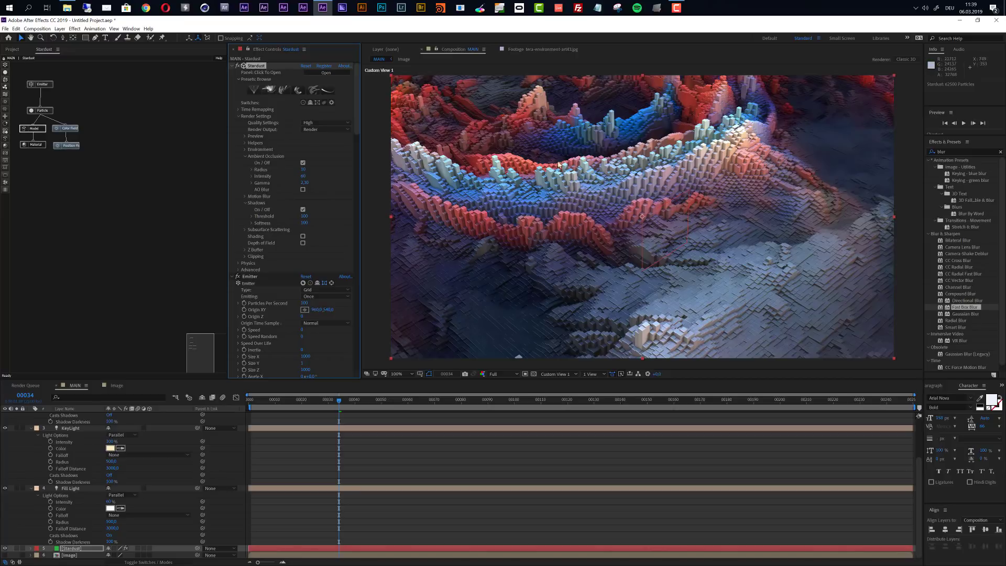
pyautogui.click(305, 405)
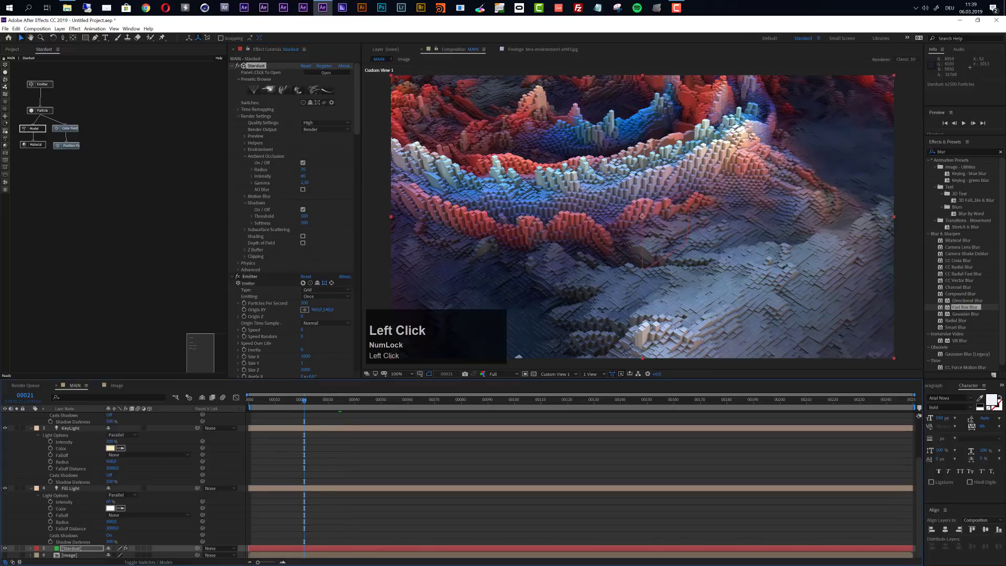
pyautogui.click(395, 401)
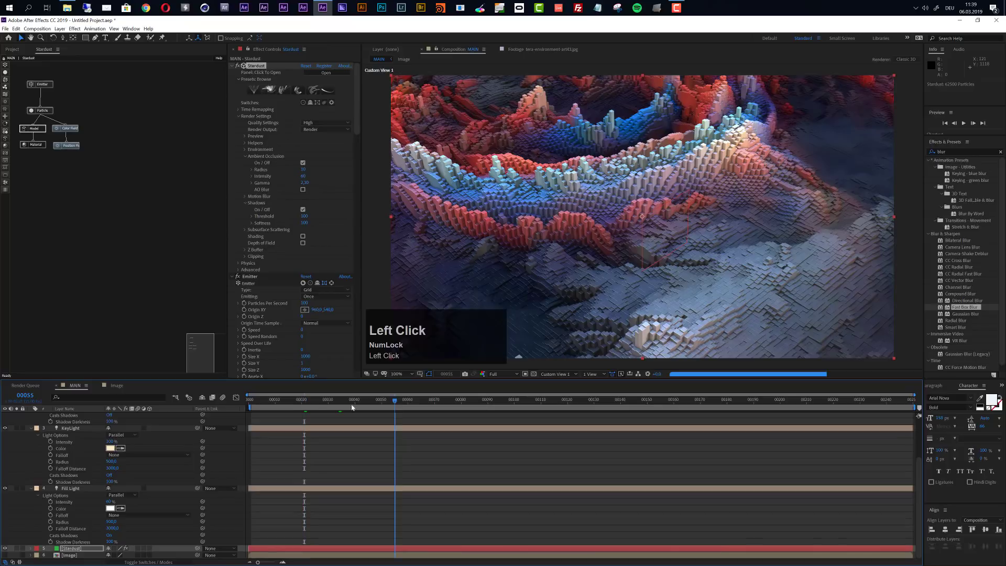
pyautogui.click(307, 403)
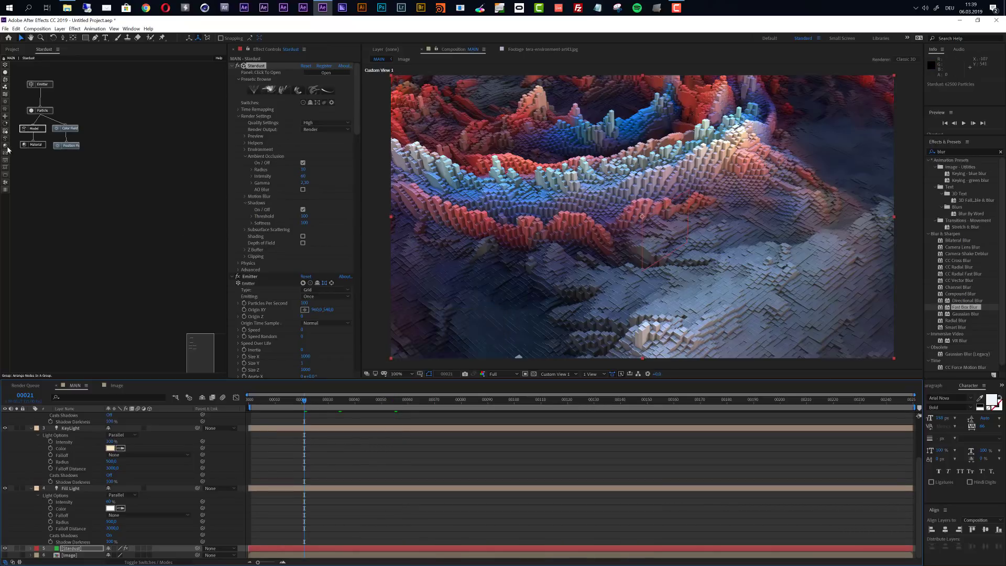
# Step: Add a Turbulence node connected beneath the Position Field node and bring its settings into view
pyautogui.click(6, 96)
pyautogui.moveTo(21, 98); pyautogui.dragTo(68, 165)
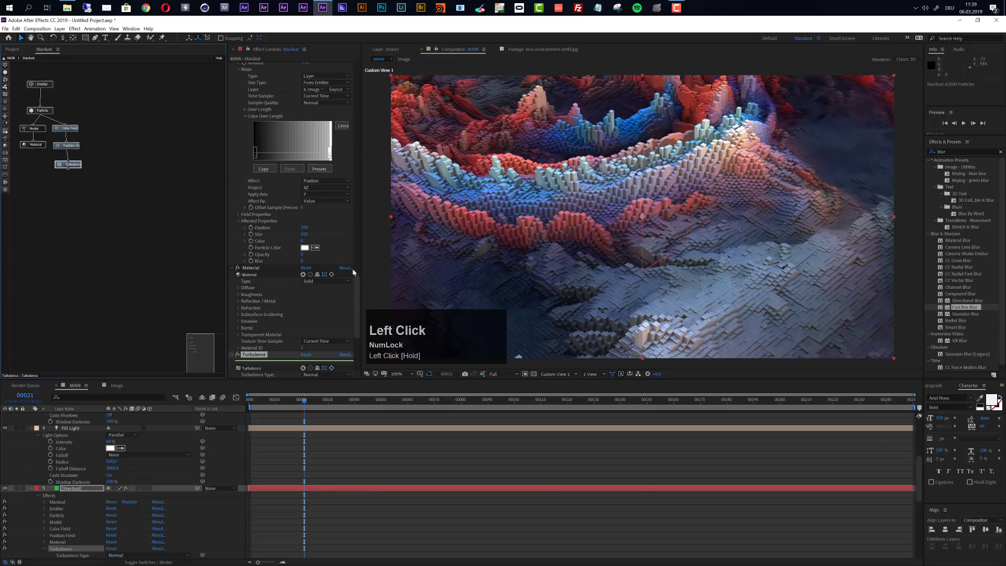
pyautogui.moveTo(357, 294); pyautogui.dragTo(357, 321)
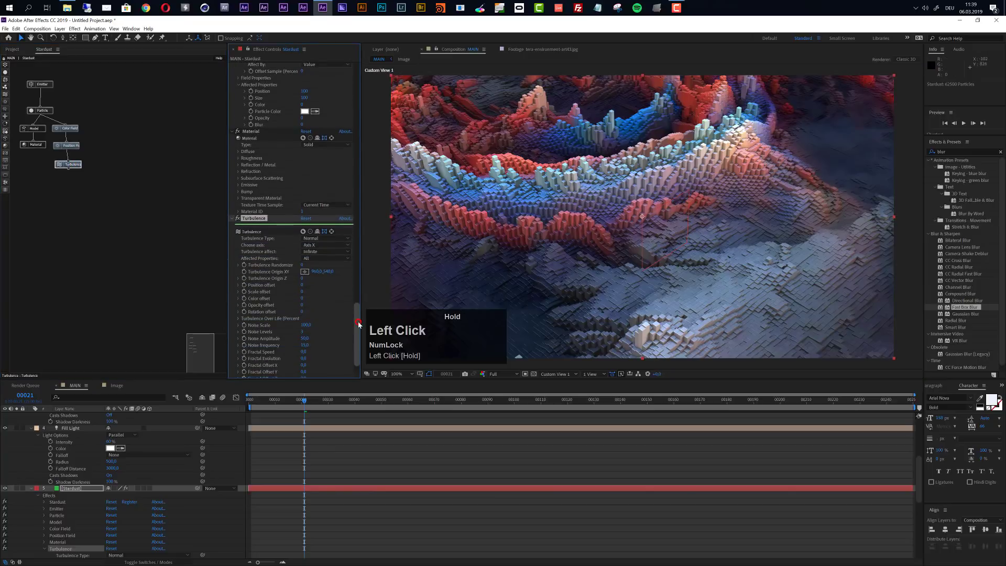
# Step: Set the Turbulence Position offset to 100 and restrict the turbulence to the Axis type along Axis Y
pyautogui.click(304, 288)
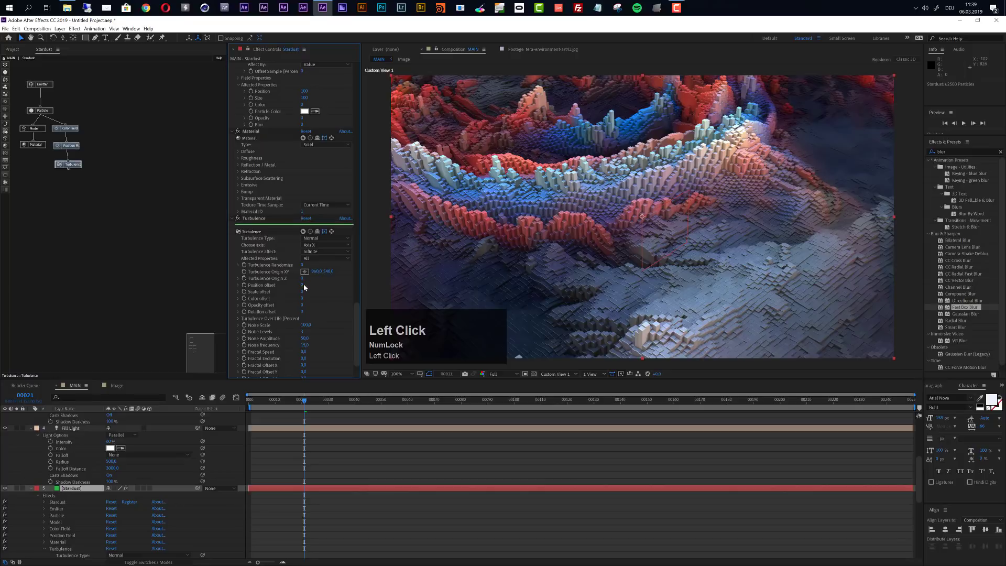
pyautogui.write('100')
pyautogui.press('Return')
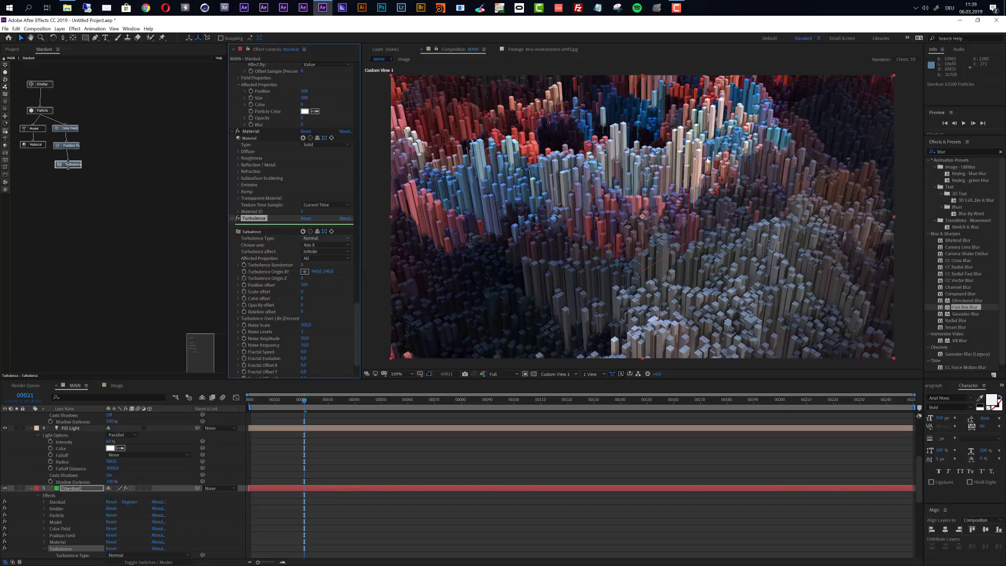
pyautogui.click(320, 240)
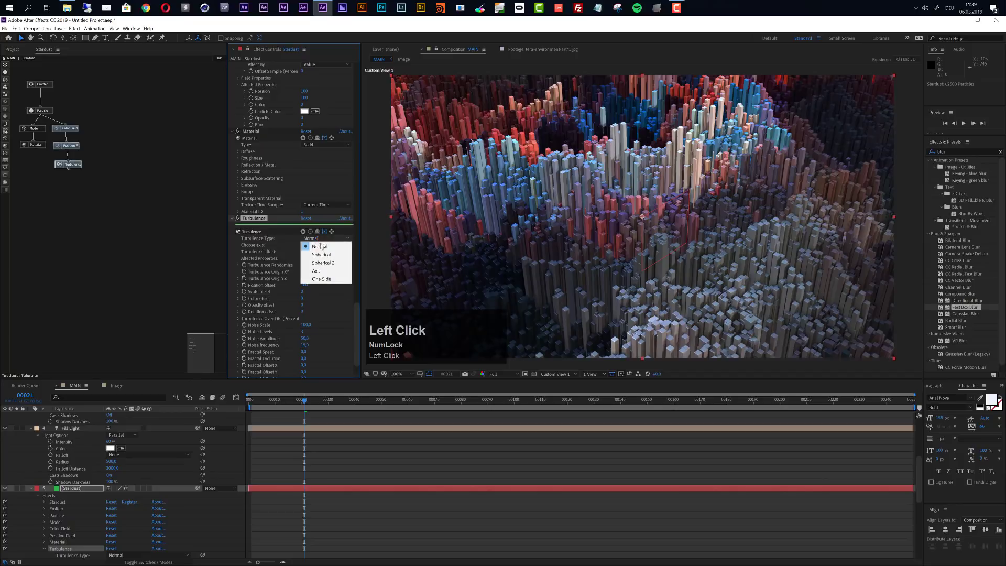
pyautogui.click(315, 271)
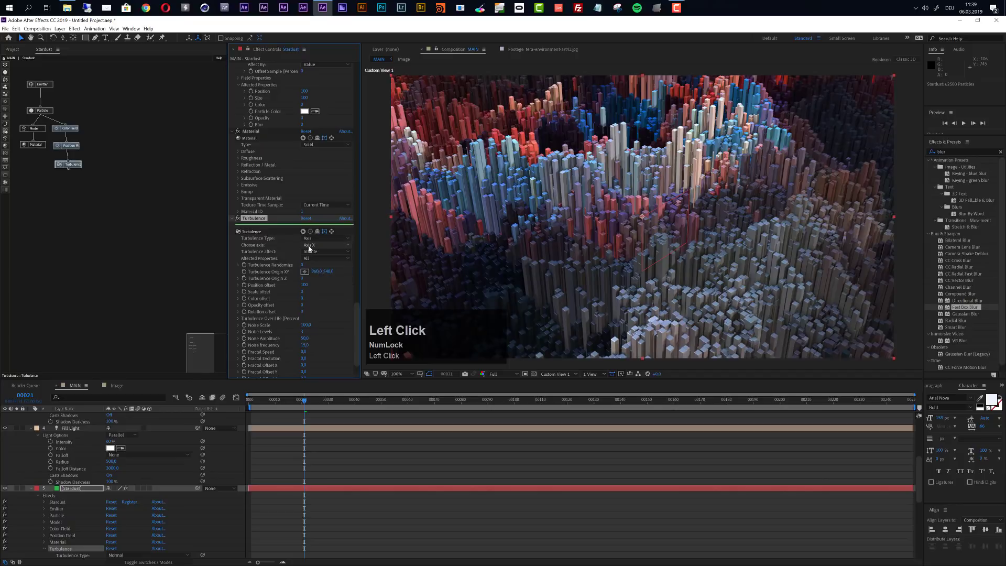
pyautogui.click(309, 247)
pyautogui.click(318, 261)
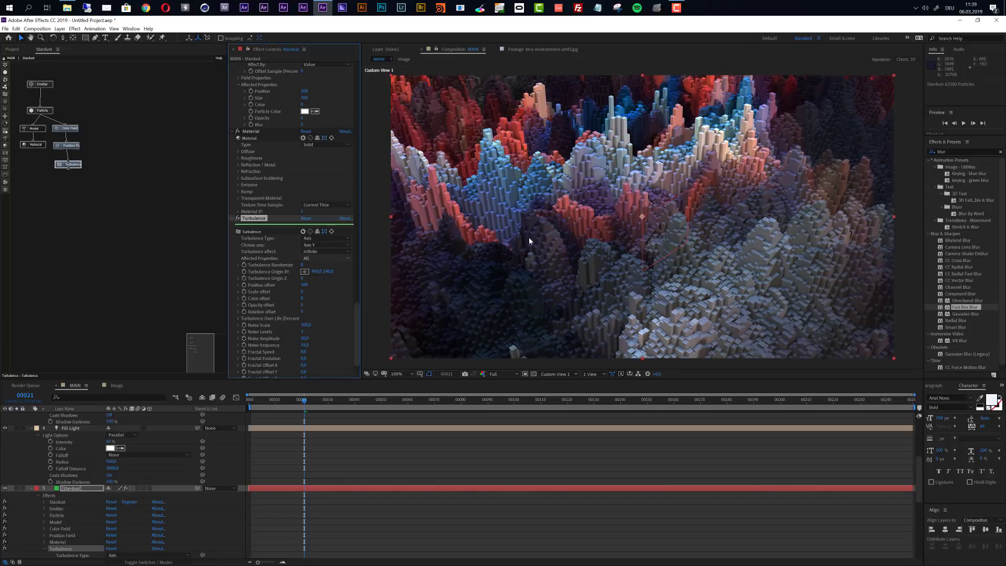
# Step: Set the Turbulence Noise Scale to 300 and its Position offset to 75, and check the render at frame 32
pyautogui.click(306, 326)
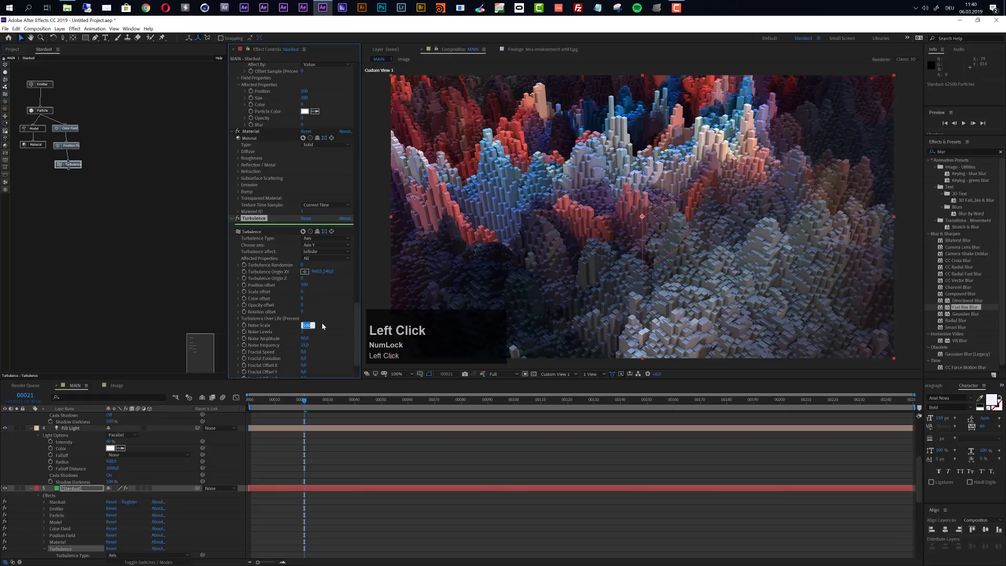
pyautogui.write('300')
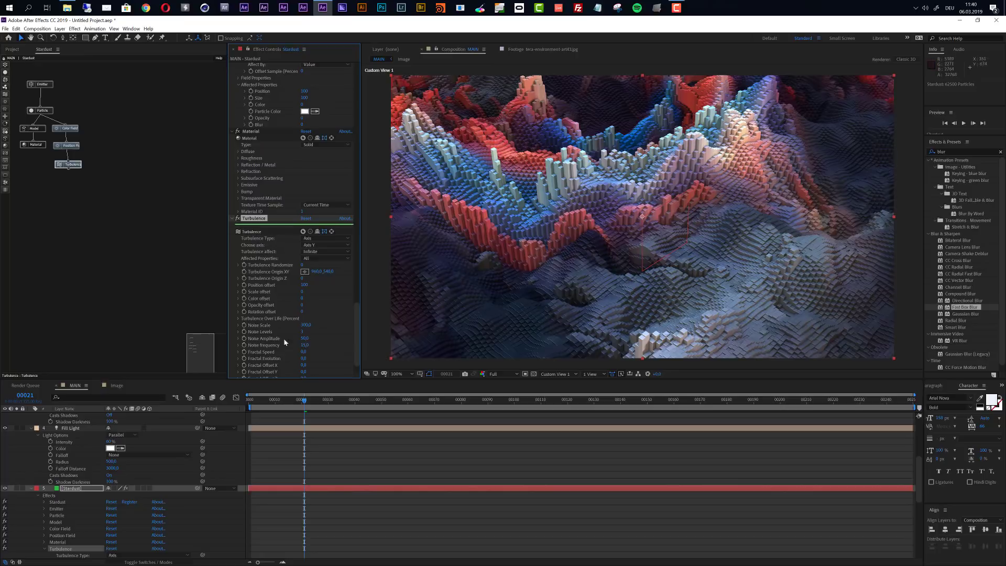
pyautogui.click(304, 285)
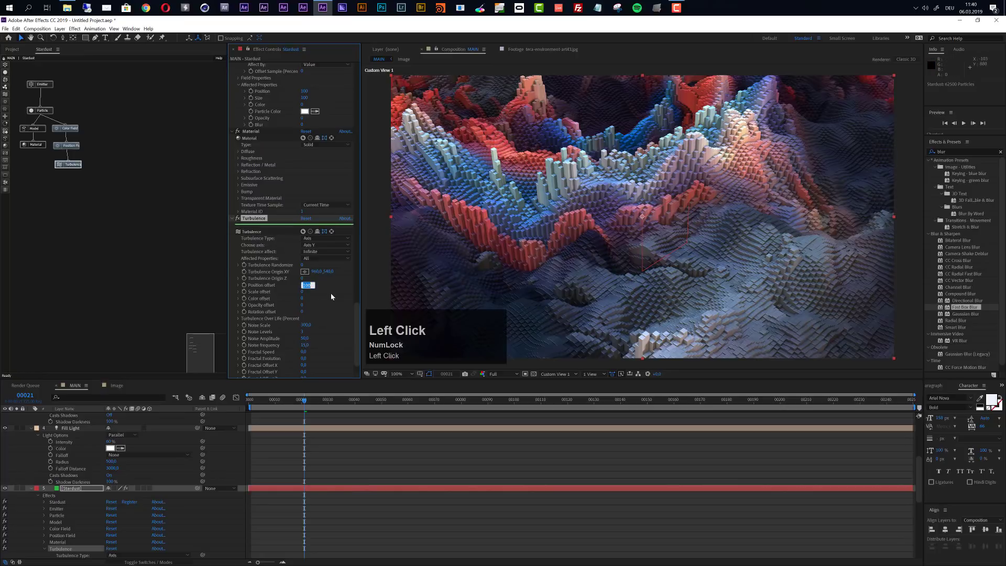
pyautogui.write('75')
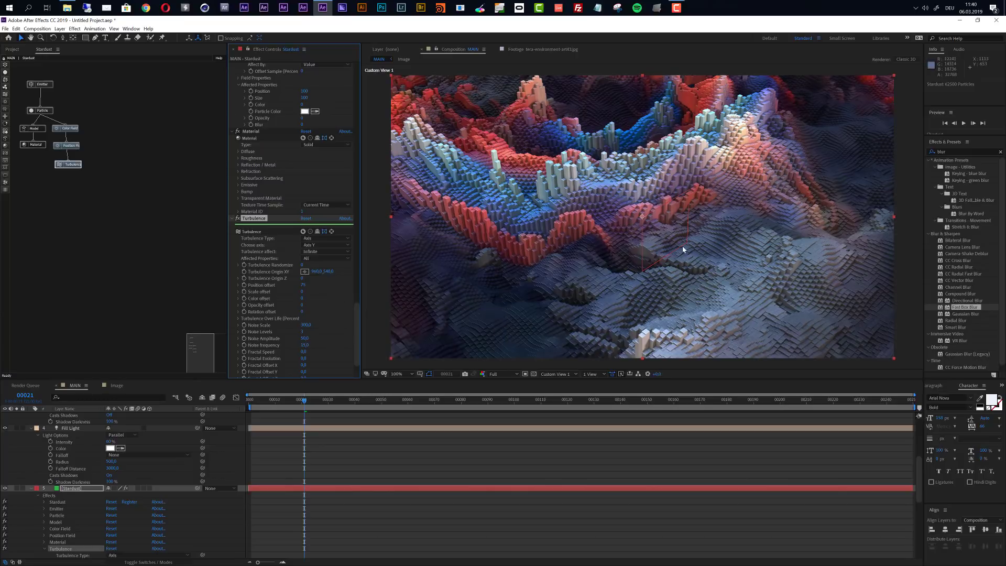
pyautogui.click(334, 402)
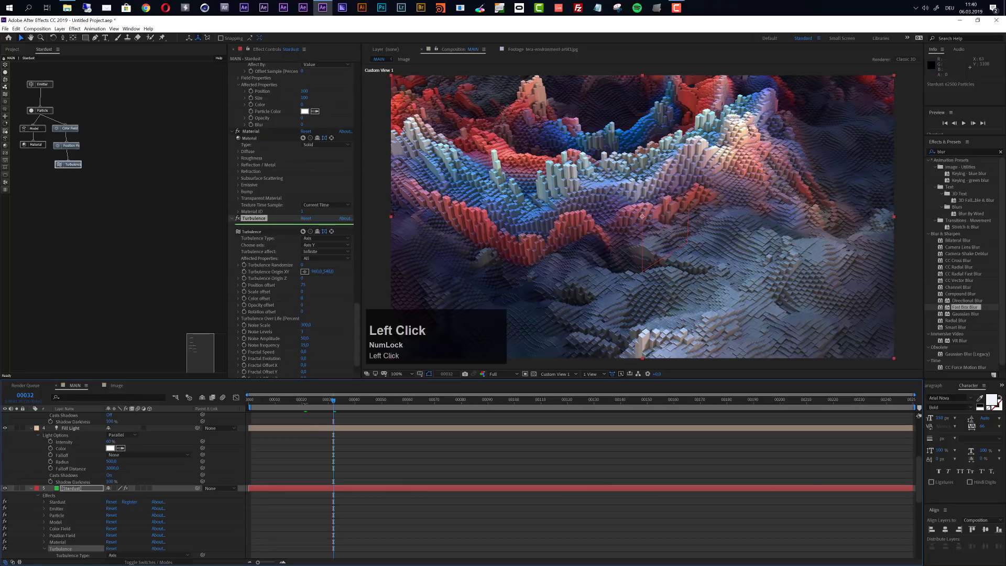
pyautogui.click(305, 401)
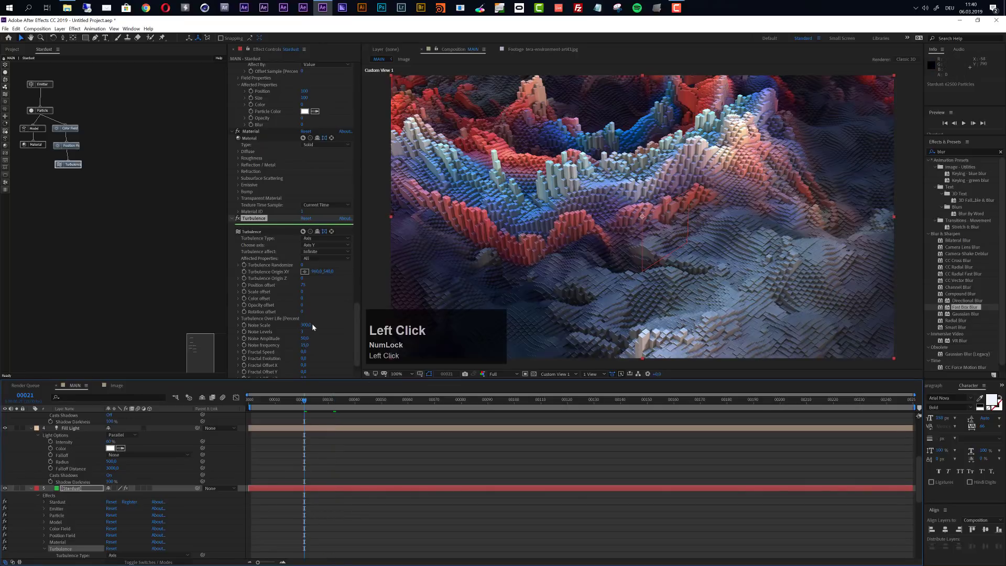
# Step: Set the Turbulence Fractal Speed to 5 and play a preview of the landscape's motion
pyautogui.click(303, 352)
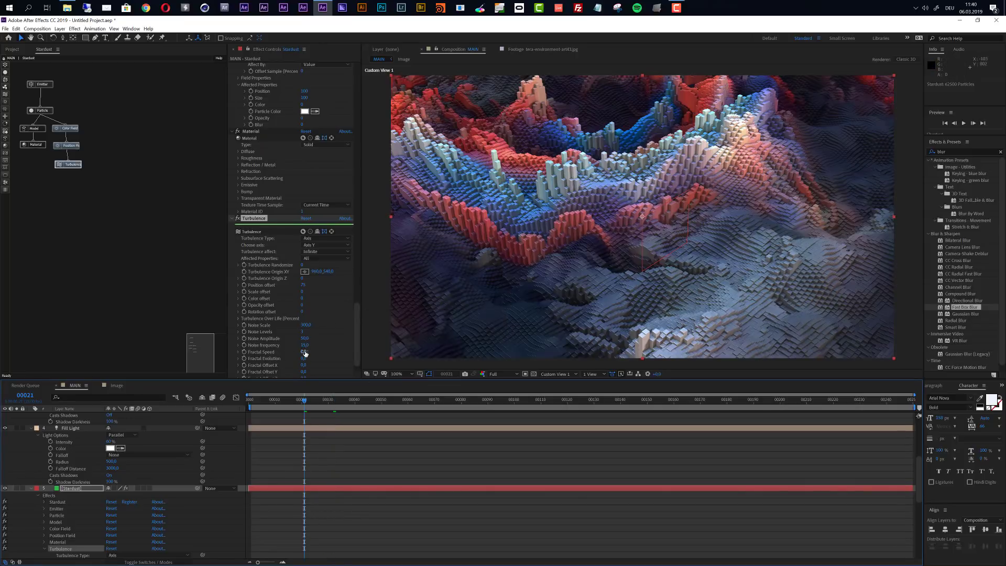
pyautogui.write('5')
pyautogui.press('Return')
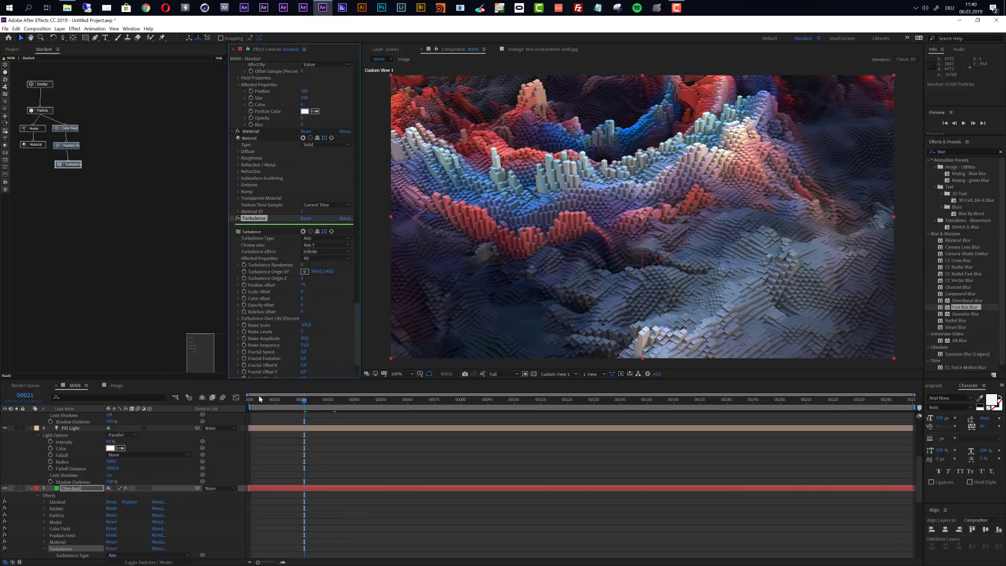
pyautogui.press('space')
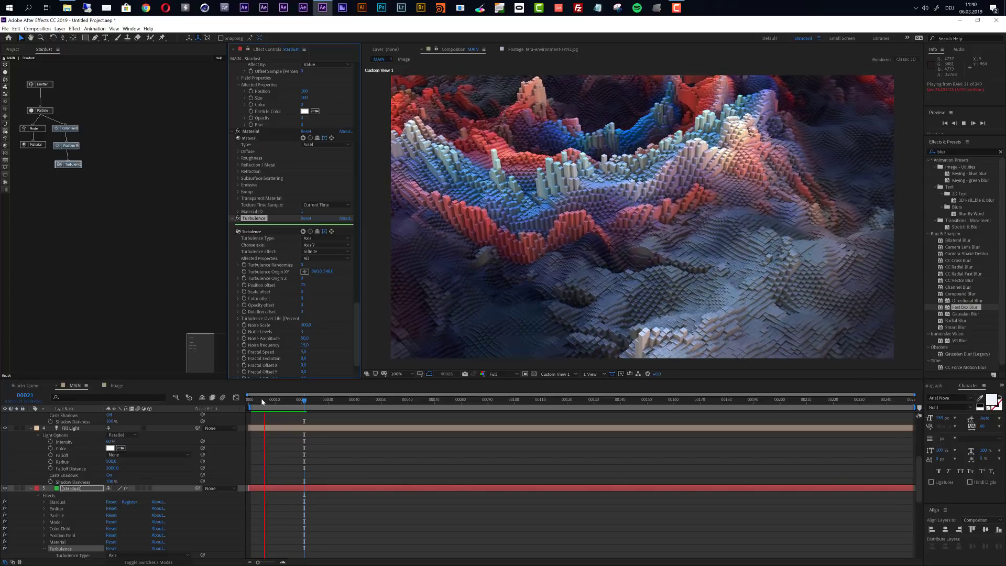
pyautogui.press('space')
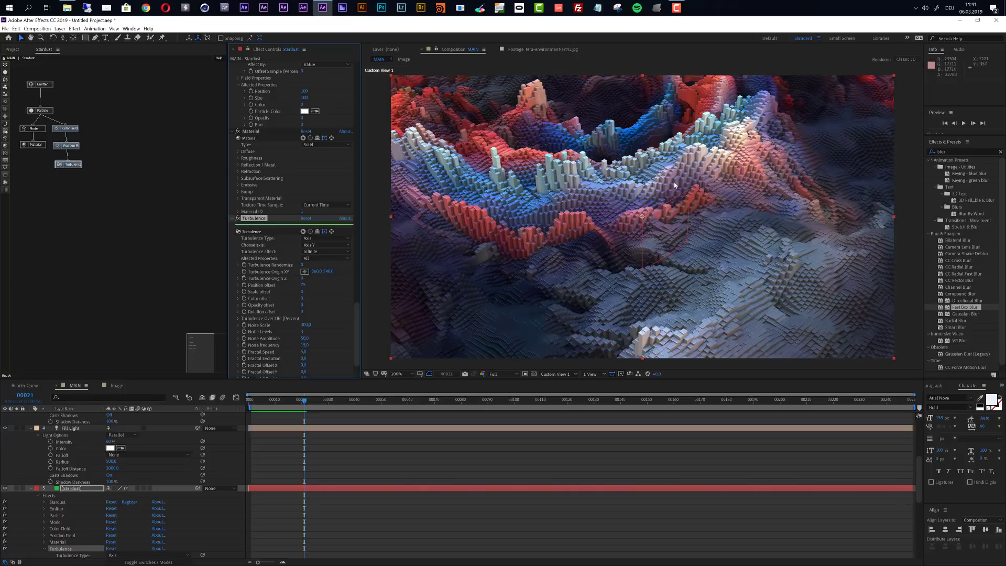
# Step: Switch the composition view to Active Camera and create a two-node camera with the 15mm preset
pyautogui.click(549, 374)
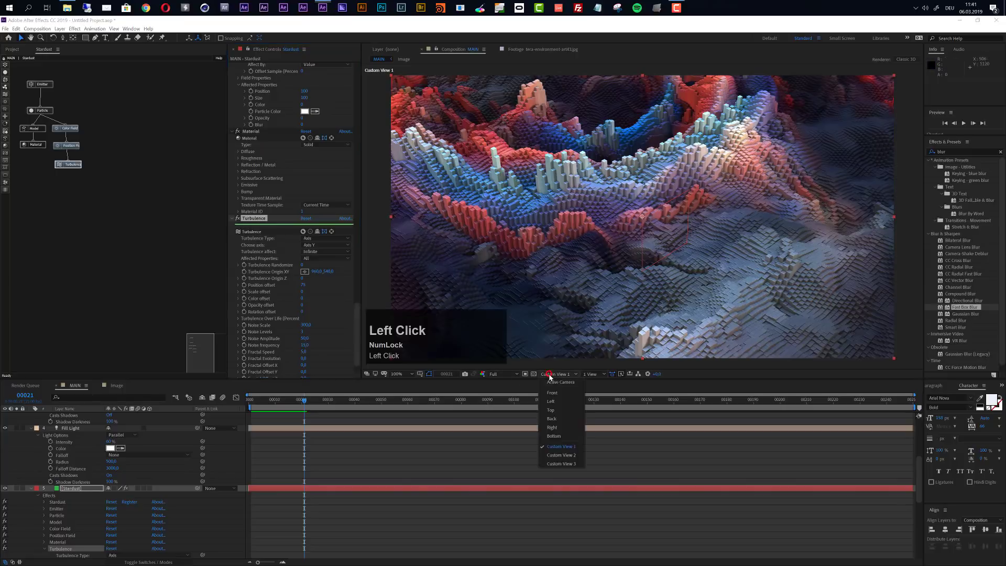
pyautogui.click(555, 382)
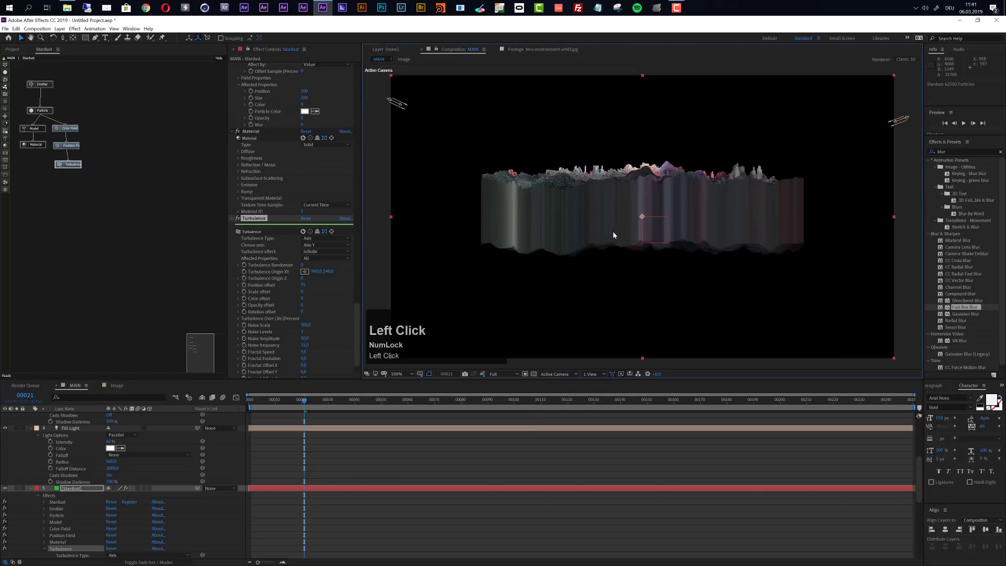
pyautogui.click(59, 29)
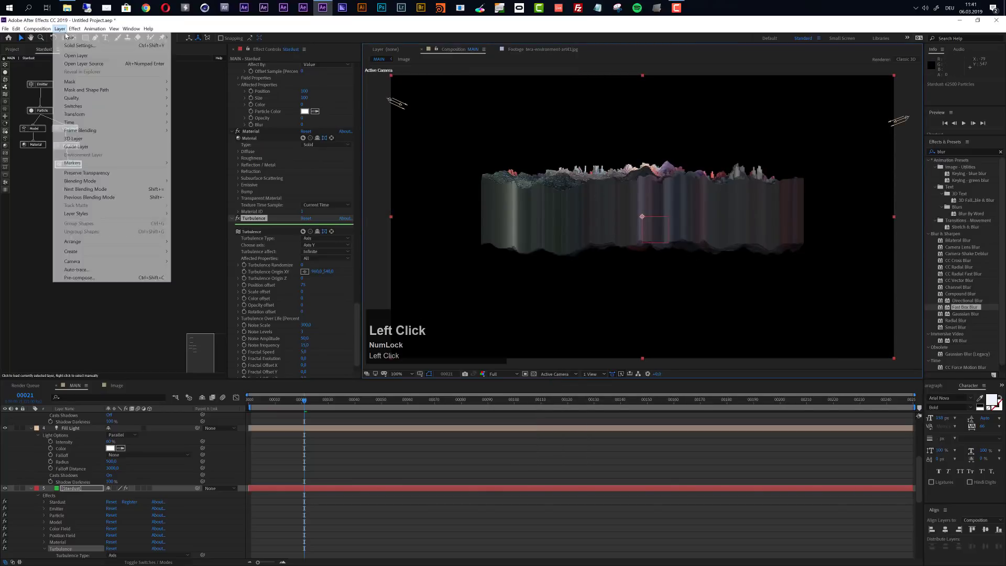
pyautogui.moveTo(152, 37)
pyautogui.click(233, 62)
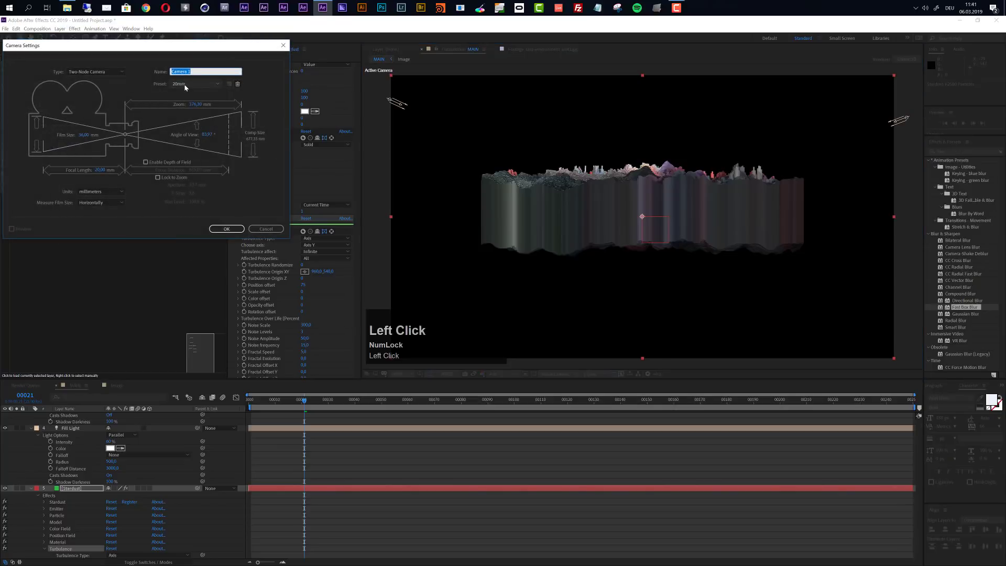
pyautogui.click(184, 84)
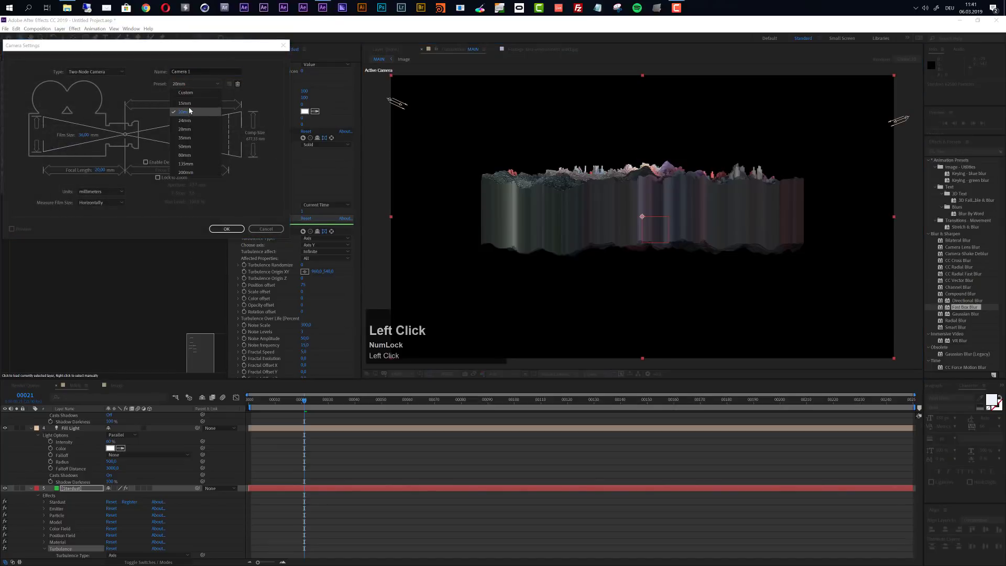
pyautogui.click(184, 103)
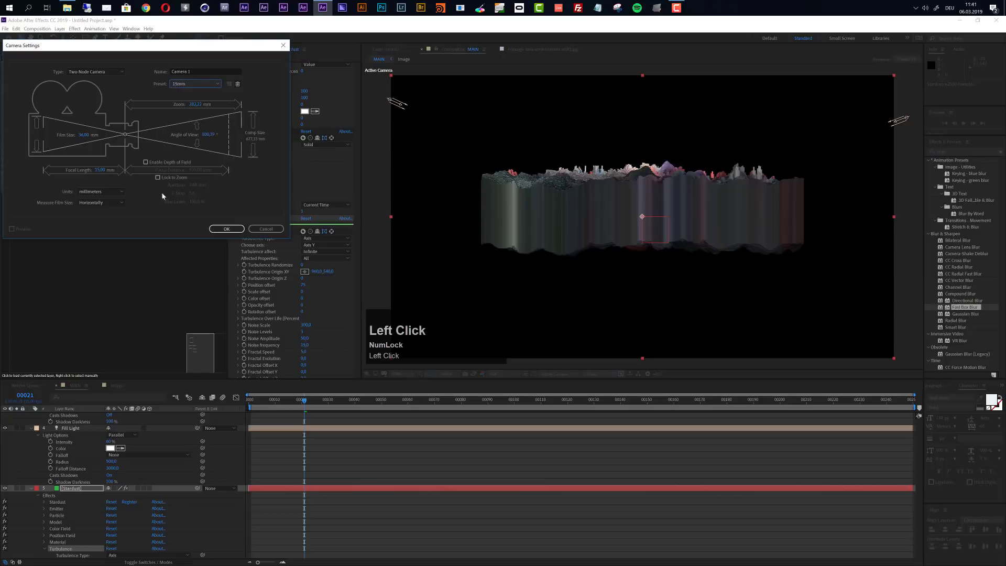
pyautogui.click(224, 229)
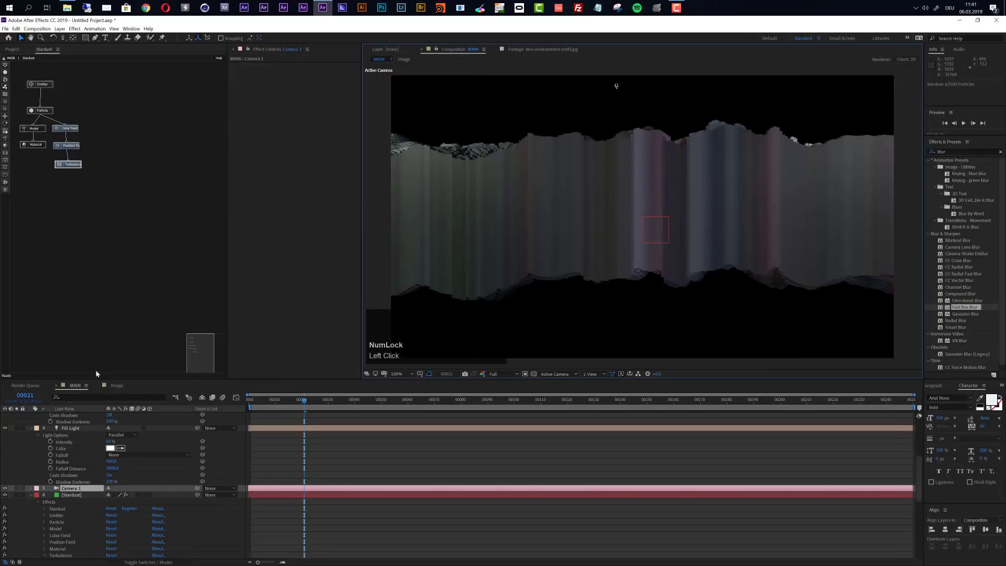
# Step: Create an orbit null for Camera 1 and give both the null and camera layers a yellow label
pyautogui.click(71, 488)
pyautogui.click(60, 29)
pyautogui.moveTo(110, 265)
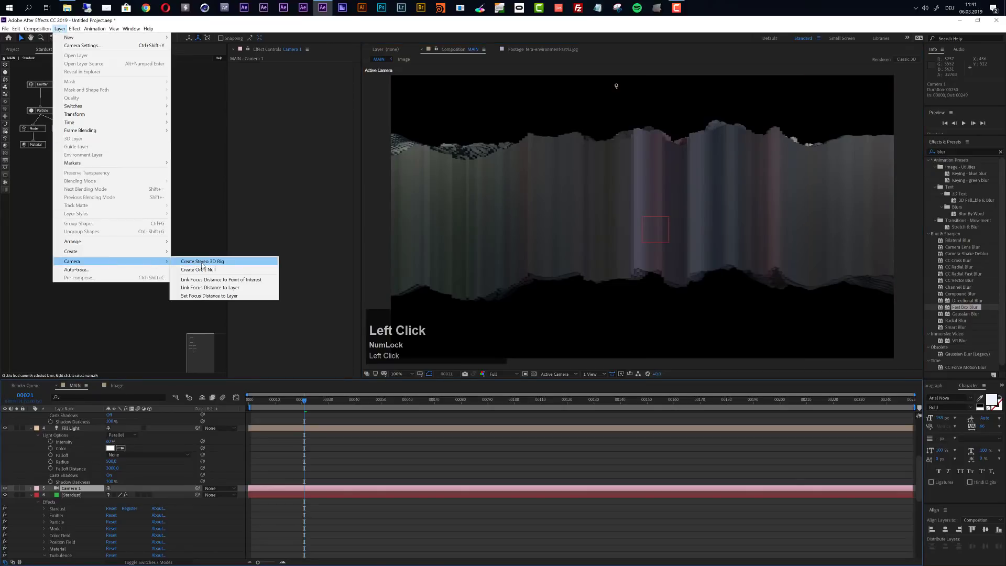
pyautogui.click(205, 270)
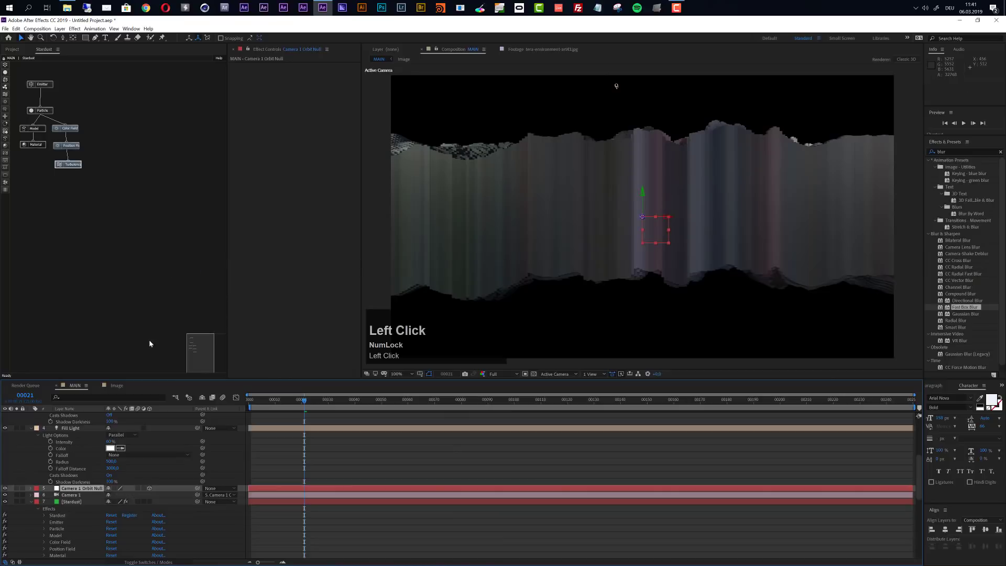
pyautogui.keyDown('shift'); pyautogui.click(82, 495); pyautogui.keyUp('shift')
pyautogui.click(35, 494)
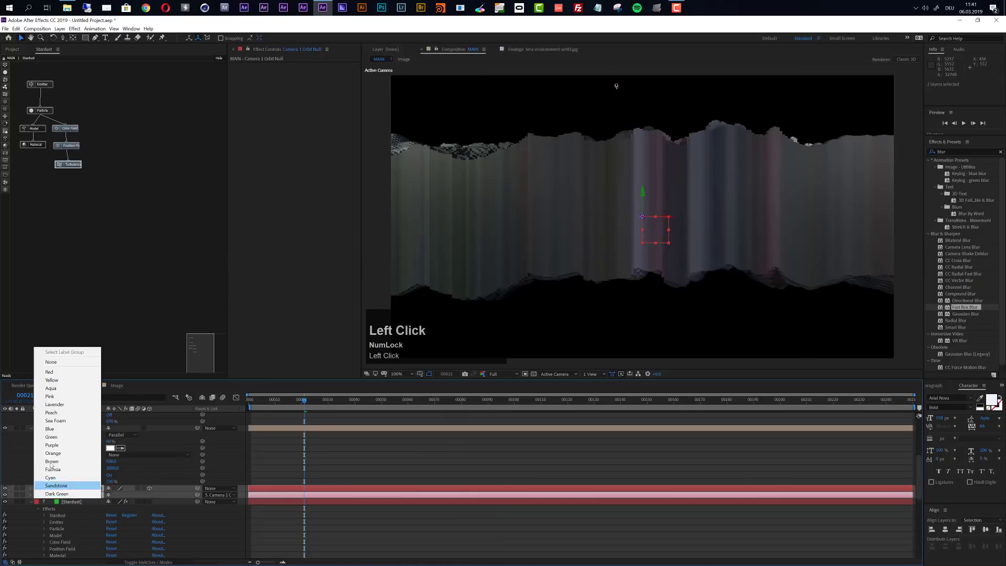
pyautogui.click(57, 380)
# Step: Reveal the rotation properties of the camera's orbit null layer and keep that layer selected
pyautogui.click(80, 488)
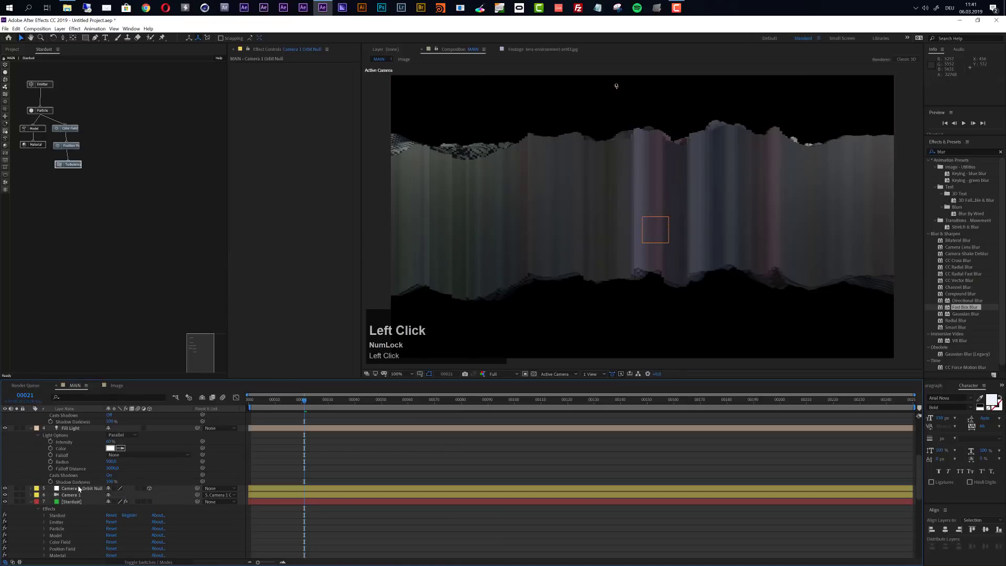
pyautogui.press('r')
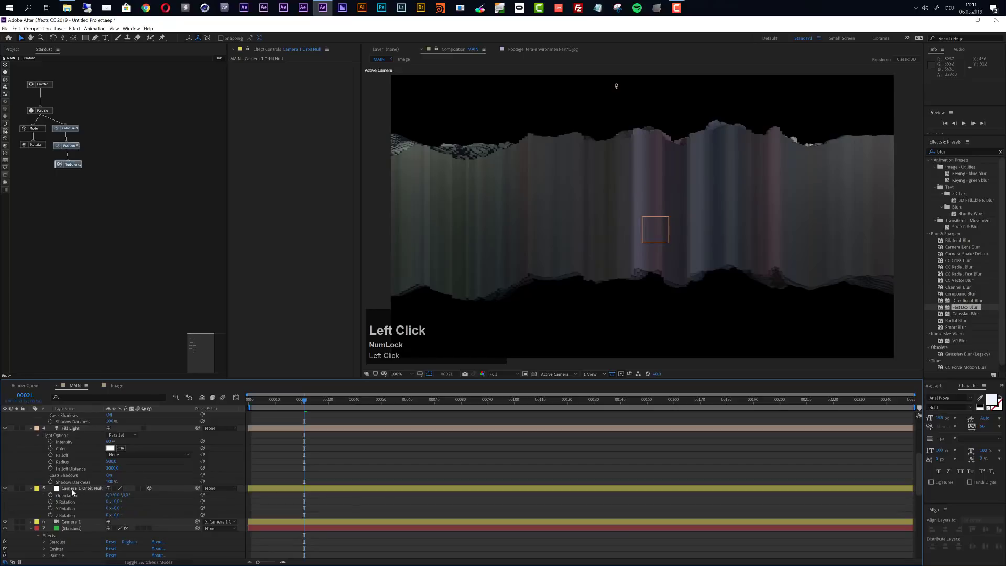
pyautogui.click(74, 488)
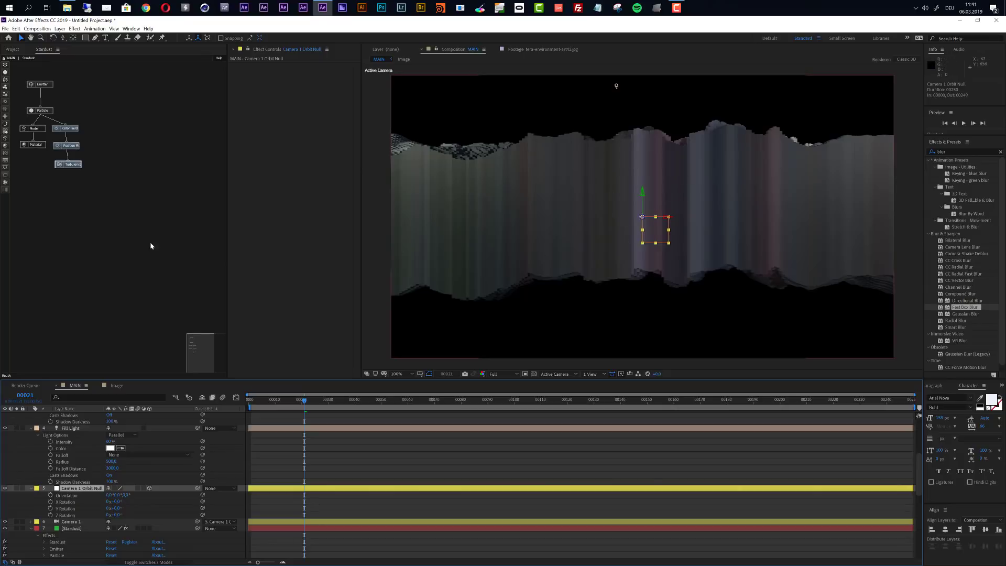
# Step: Add an unconnected Transform node to the Stardust graph and set its Position Y to 120
pyautogui.click(5, 116)
pyautogui.moveTo(19, 117); pyautogui.dragTo(31, 193)
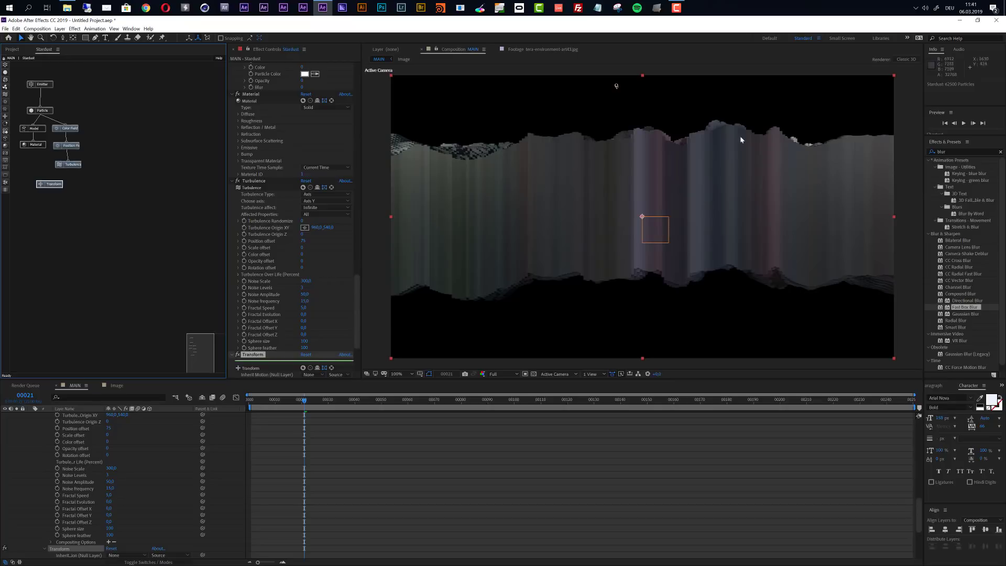
pyautogui.moveTo(355, 324); pyautogui.dragTo(357, 345)
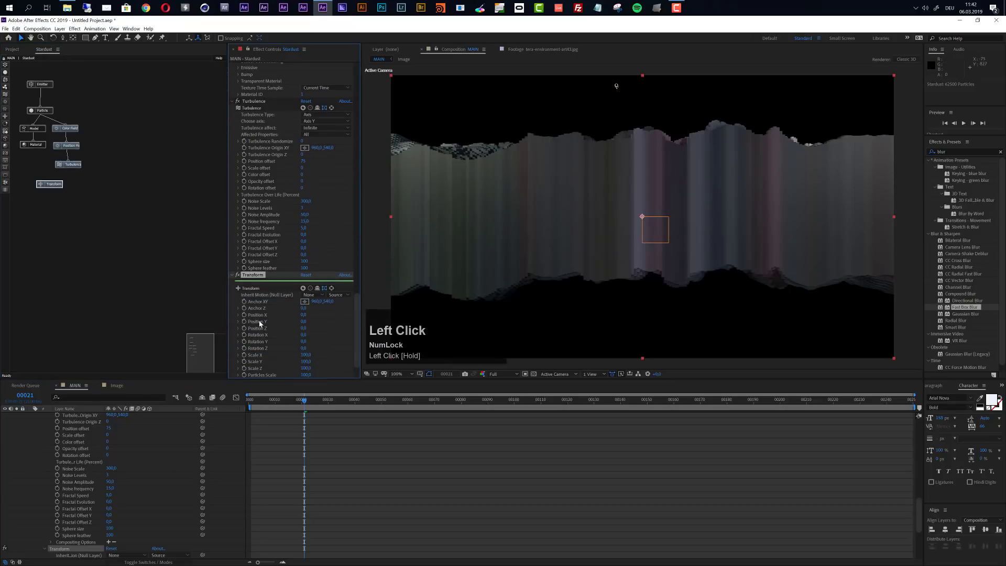
pyautogui.moveTo(305, 324); pyautogui.dragTo(310, 324)
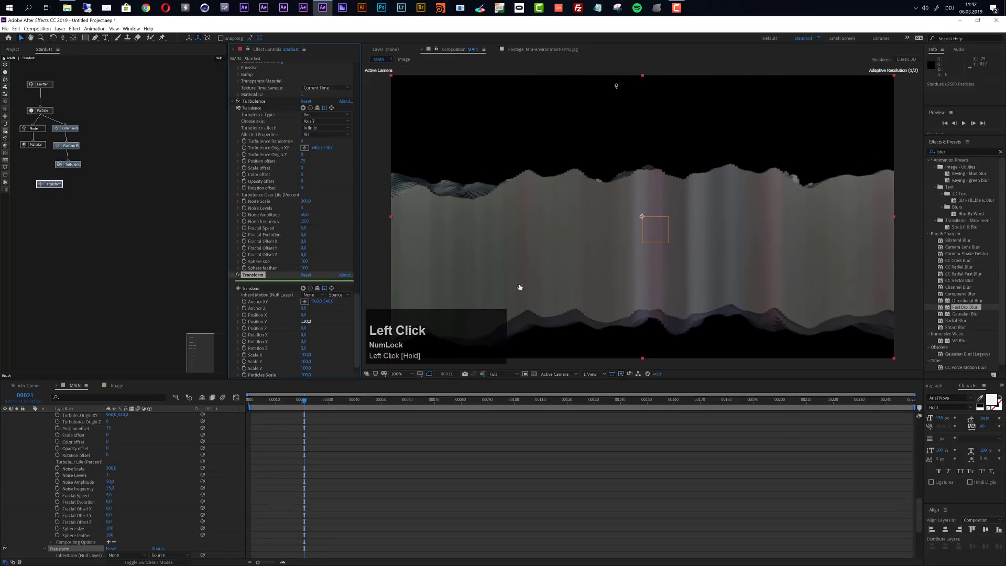
pyautogui.click(305, 322)
pyautogui.write('120')
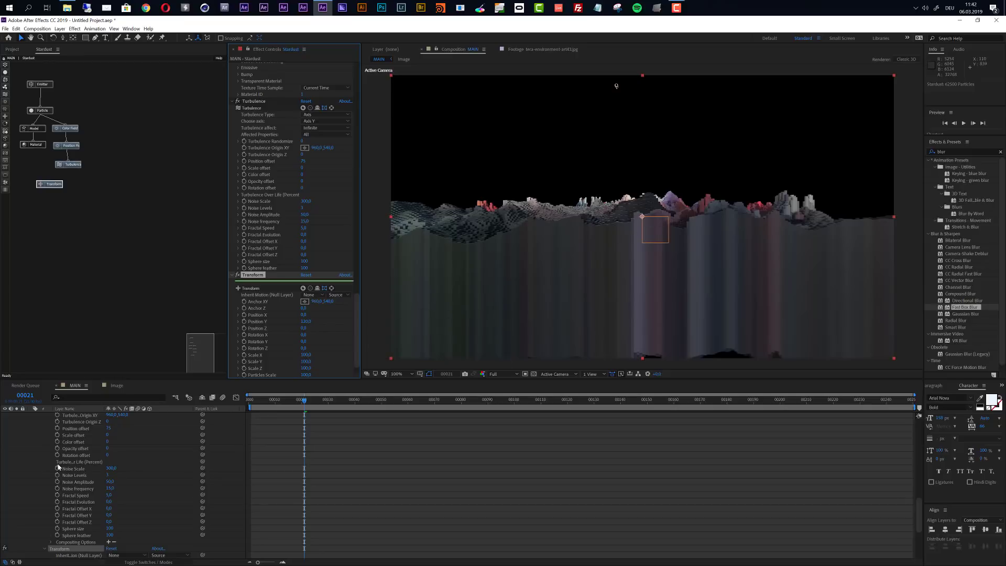
# Step: Set the X Rotation of the camera's orbit null to -25° to tilt the view onto the landscape
pyautogui.scroll(5, 58, 467)
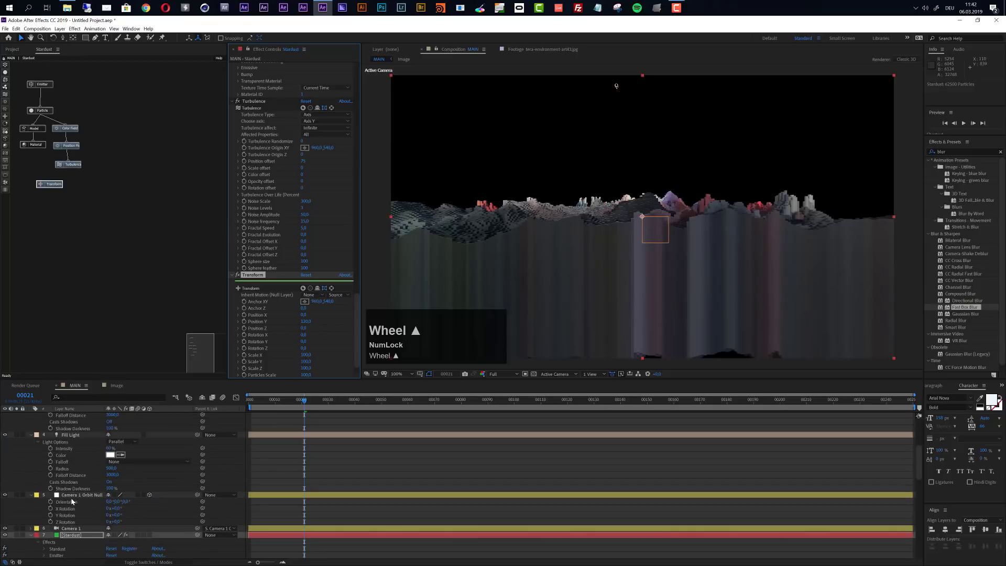
pyautogui.click(72, 502)
pyautogui.moveTo(119, 513); pyautogui.dragTo(112, 509)
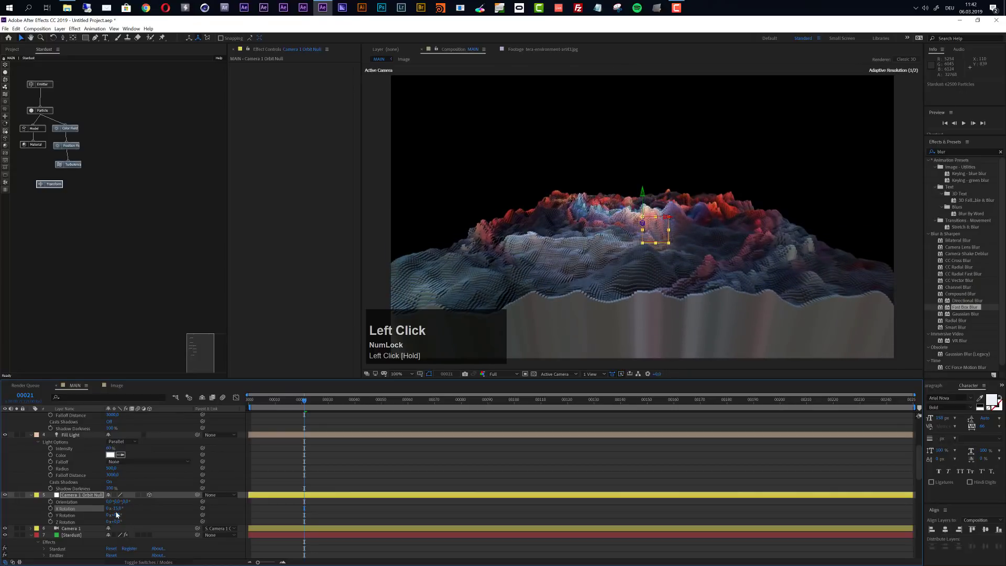
pyautogui.click(113, 508)
pyautogui.write('-25')
pyautogui.press('Return')
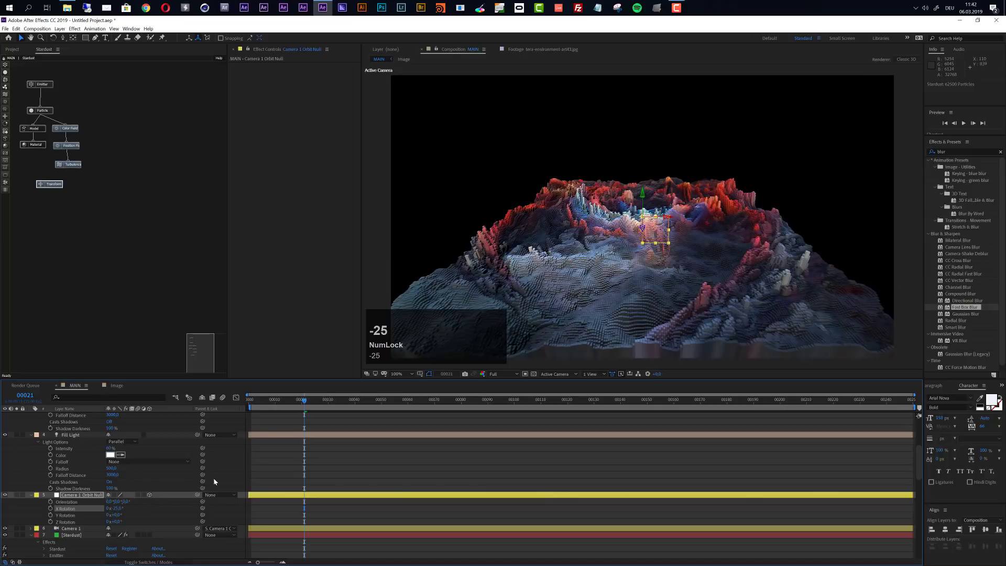
# Step: Move Camera 1 closer to the landscape along its Z position and fine-tune the orbit null's X Rotation for the closer view
pyautogui.click(77, 529)
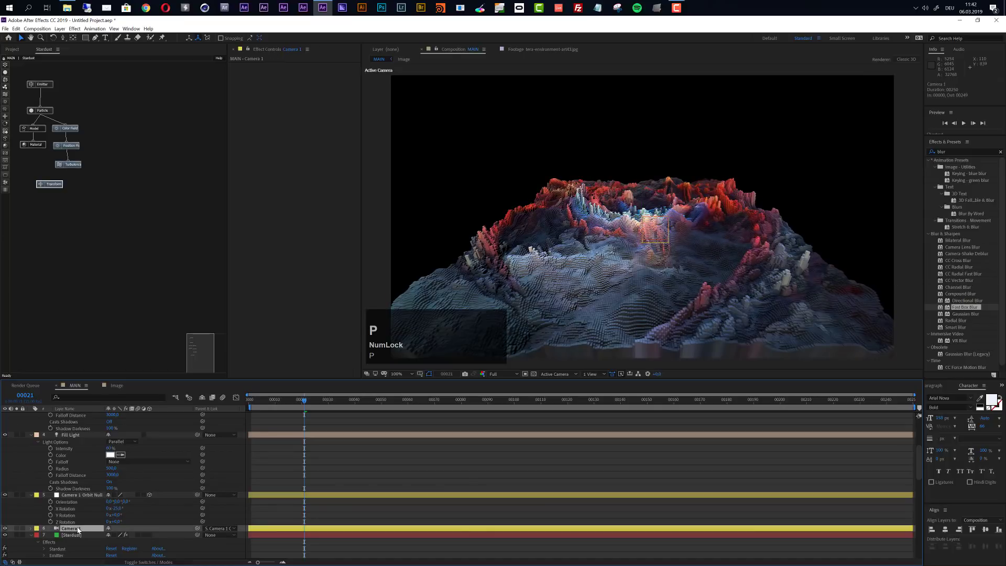
pyautogui.press('p')
pyautogui.click(117, 536)
pyautogui.moveTo(116, 536); pyautogui.dragTo(323, 515)
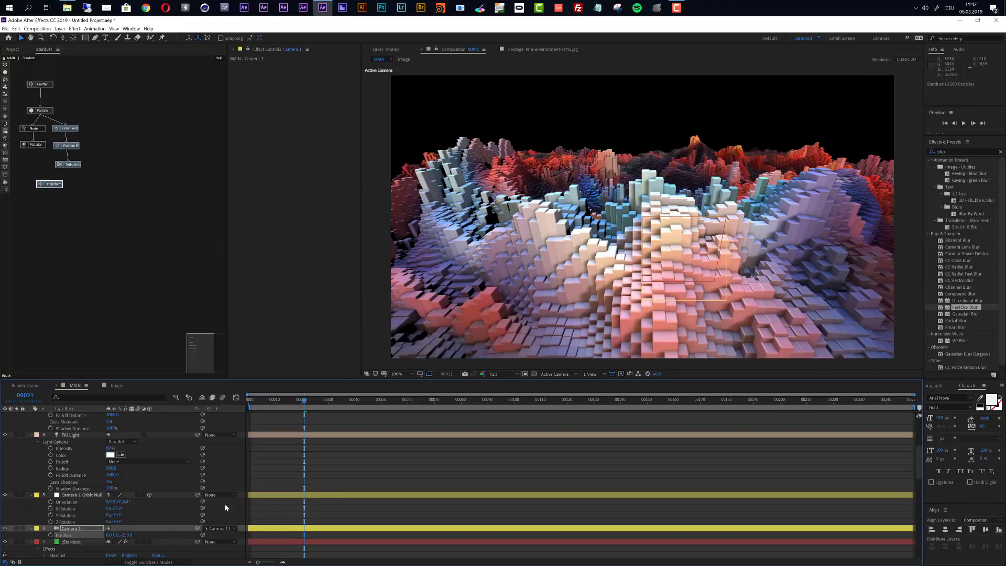
pyautogui.moveTo(117, 508); pyautogui.dragTo(116, 509)
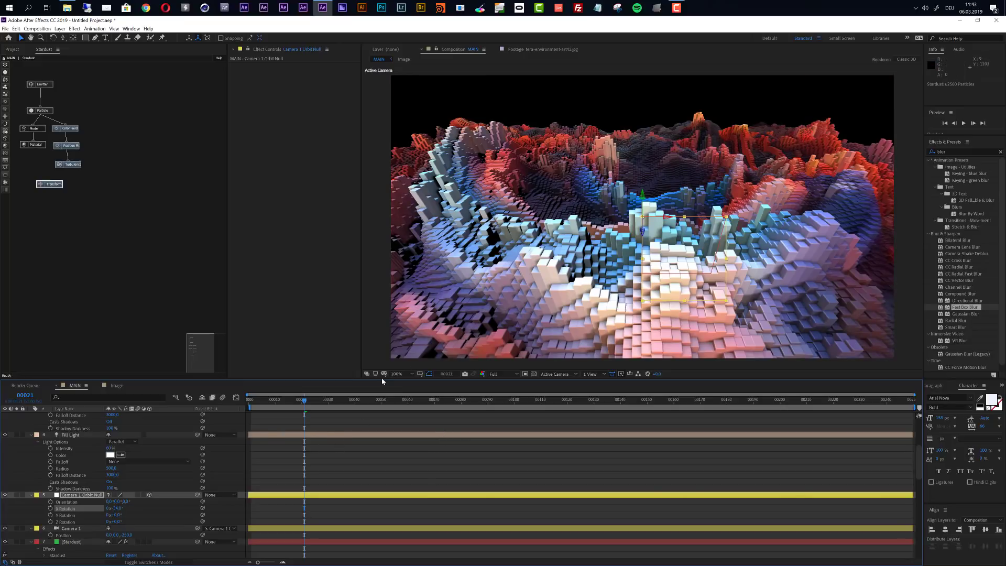
# Step: Collapse the expanded layer properties, create a solid named BG, and place it directly beneath the Stardust layer
pyautogui.click(10, 454)
pyautogui.press('u')
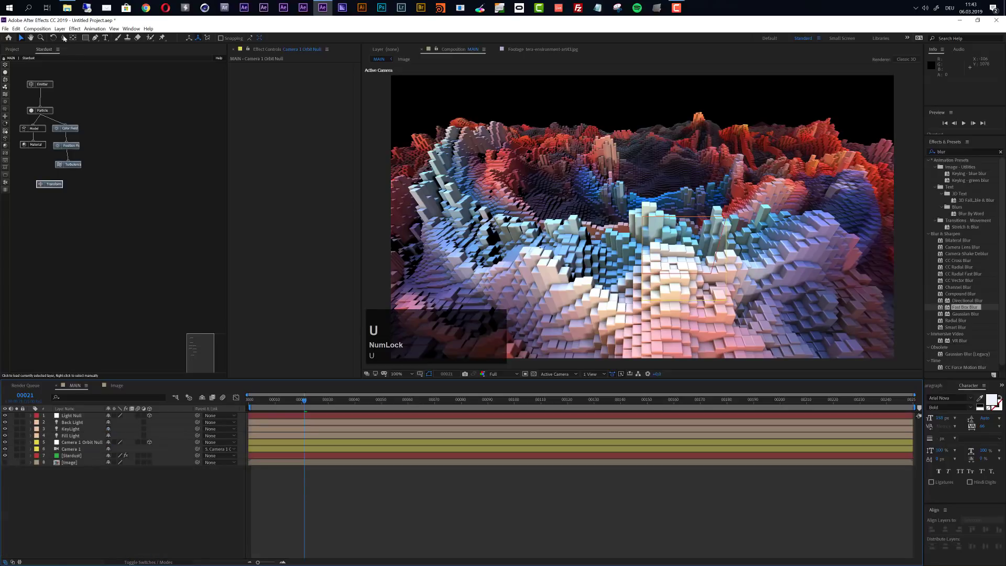
pyautogui.click(108, 532)
pyautogui.hotkey('ctrl', 'y')
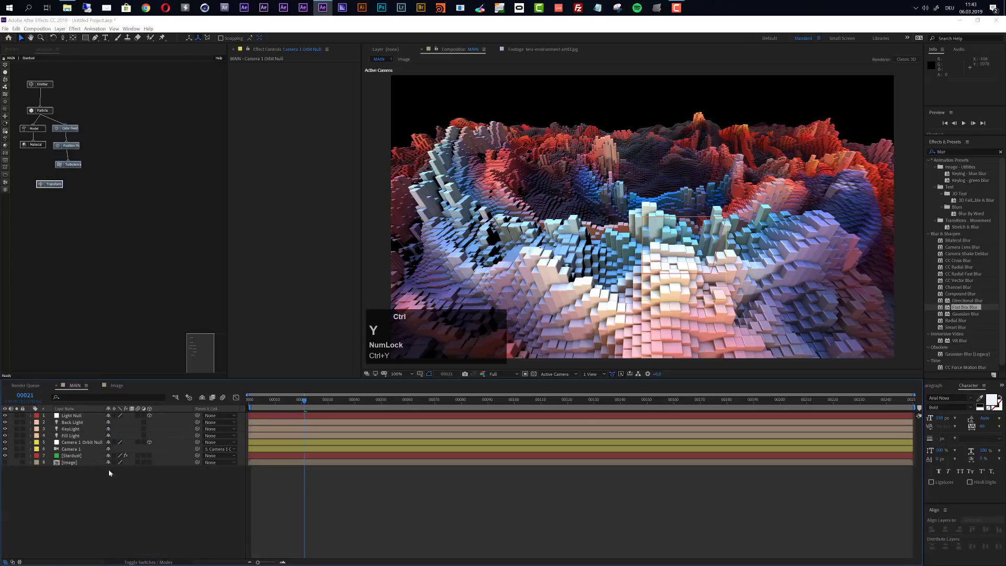
pyautogui.write('BG')
pyautogui.press('Return')
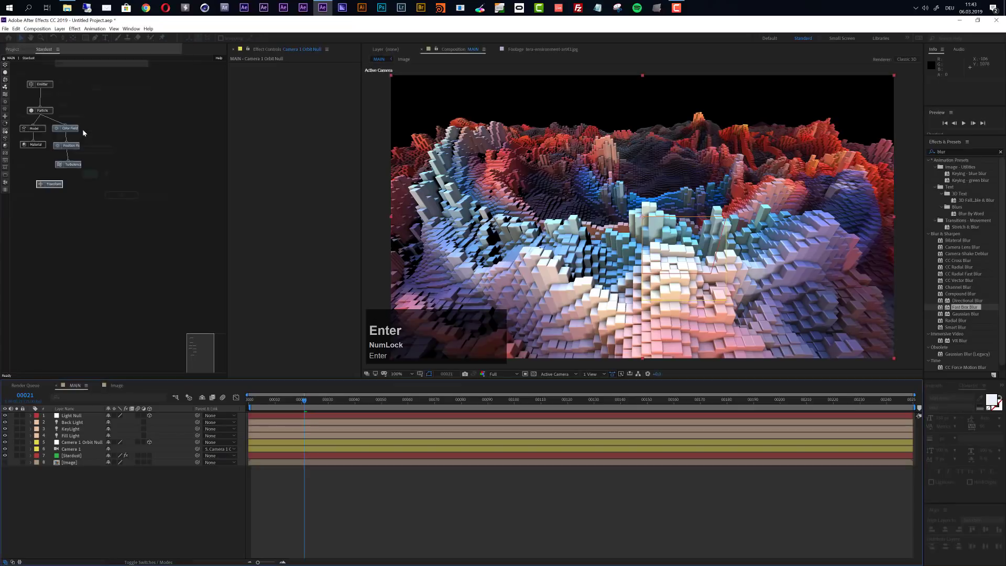
pyautogui.moveTo(68, 418); pyautogui.dragTo(70, 463)
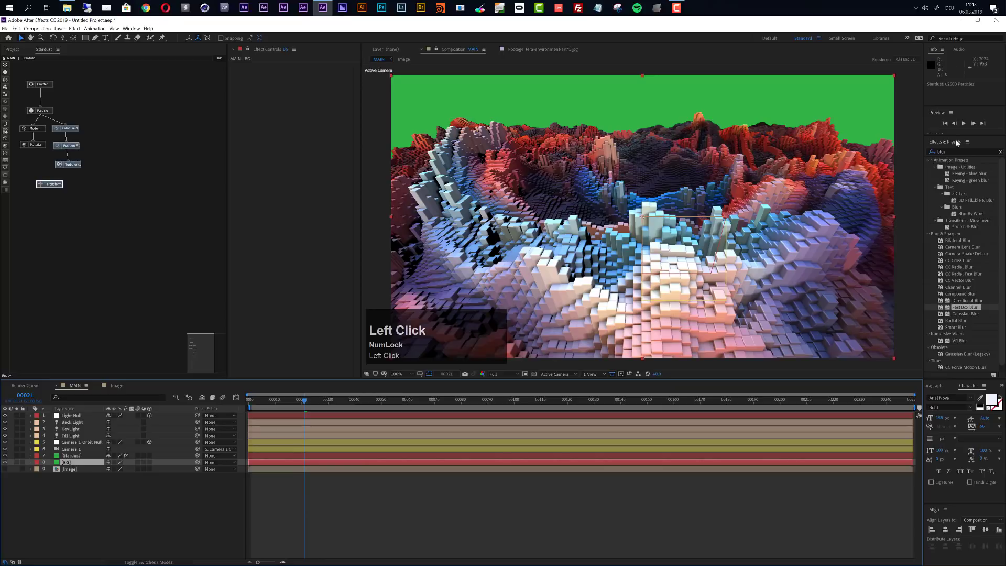
# Step: Find the Gradient Ramp effect and apply it to the BG layer
pyautogui.click(953, 151)
pyautogui.write('Gra')
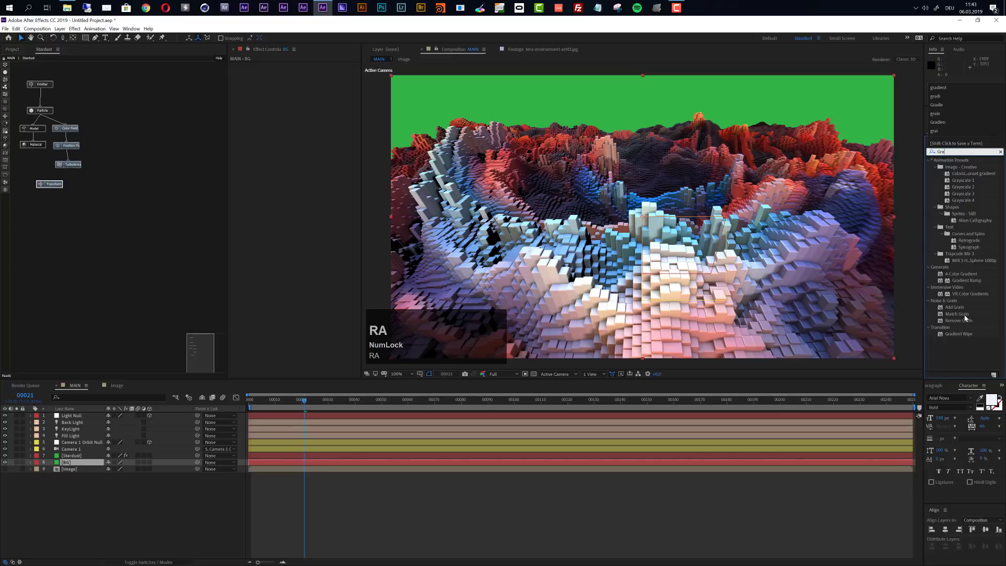
pyautogui.moveTo(966, 280); pyautogui.dragTo(157, 416)
# Step: Sample the ramp's Start Color from the reddish cubes and its End Color from an orange area of the landscape
pyautogui.click(315, 78)
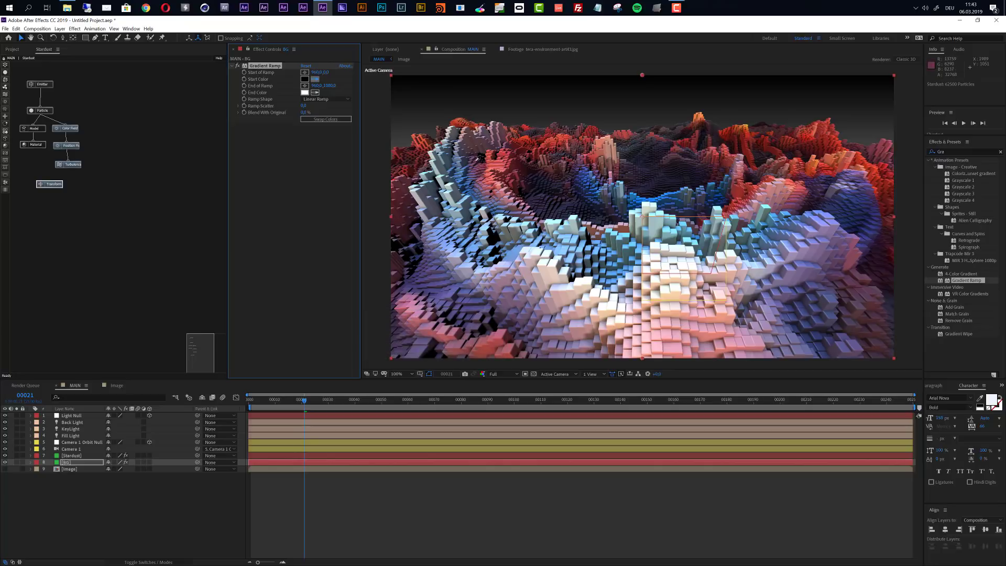
pyautogui.click(476, 160)
pyautogui.click(315, 93)
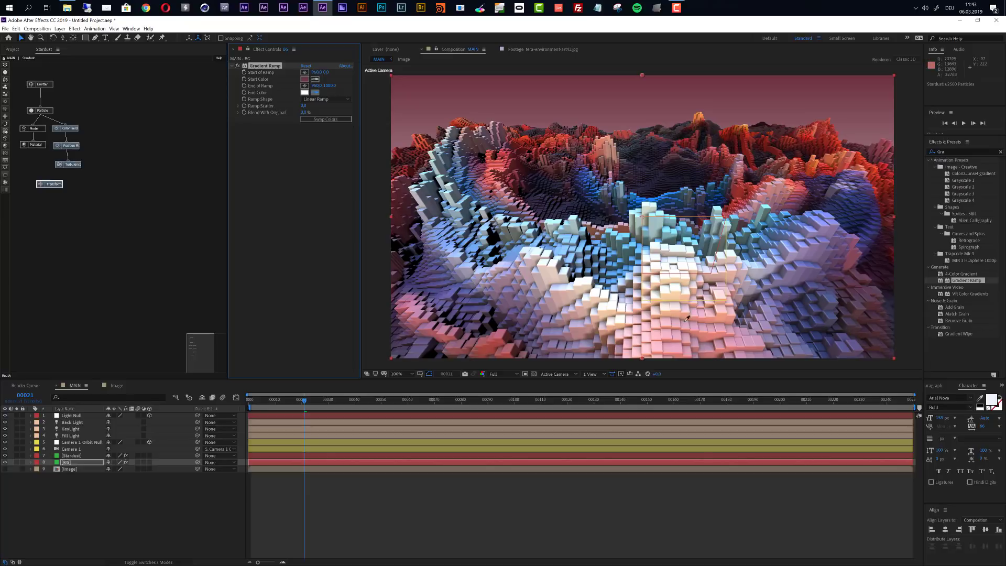
pyautogui.click(660, 334)
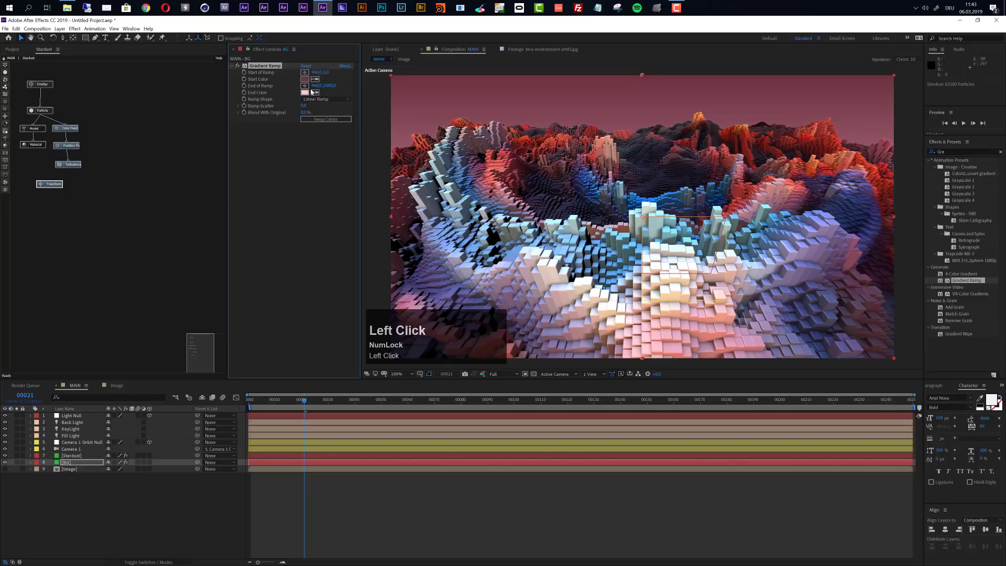
pyautogui.click(315, 93)
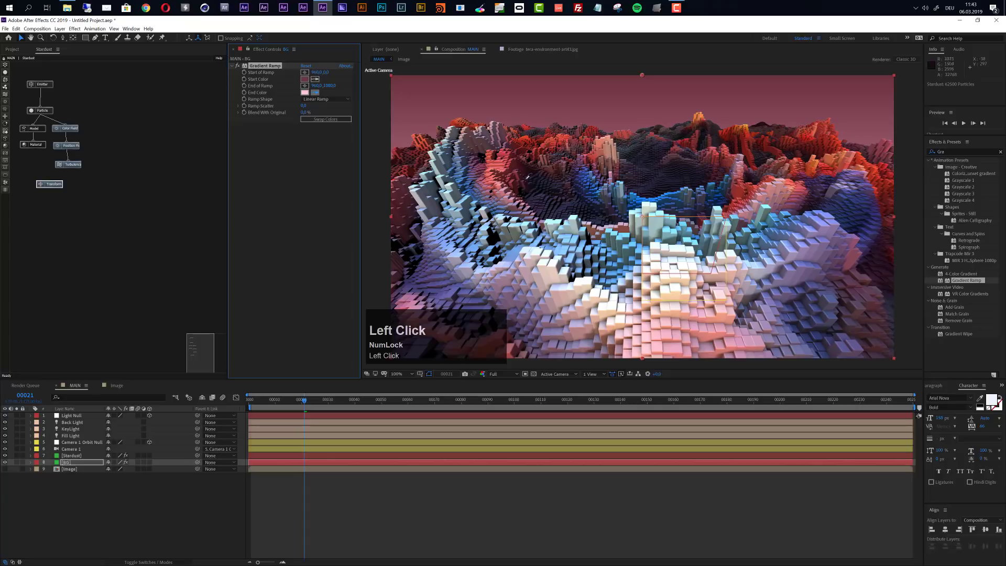
pyautogui.click(815, 167)
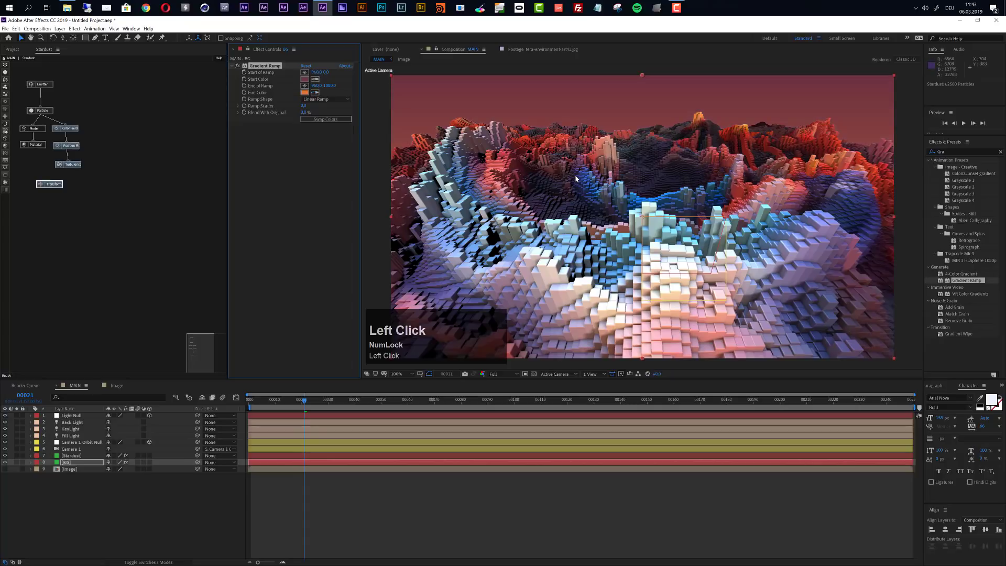
# Step: Raise the ramp's end point to just above the composition's center and change its End Color to a light peach
pyautogui.scroll(-2, 642, 290)
pyautogui.moveTo(642, 289); pyautogui.dragTo(643, 195)
pyautogui.click(304, 93)
pyautogui.moveTo(40, 64); pyautogui.dragTo(45, 60)
pyautogui.click(175, 66)
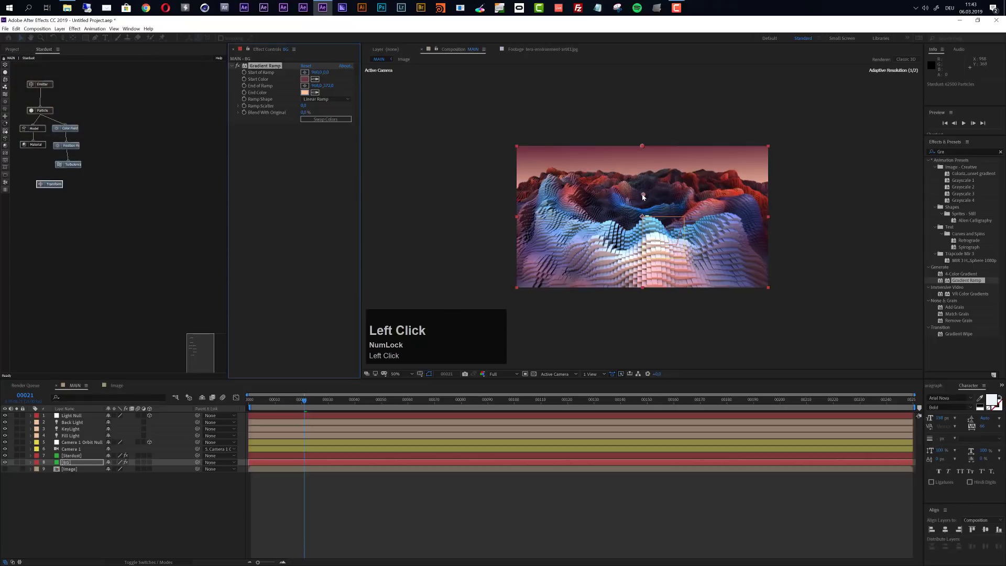
# Step: Place the ramp's start point above the frame and its end point slightly below the composition's center to soften the sky gradient
pyautogui.moveTo(648, 194)
pyautogui.mouseDown()
pyautogui.moveTo(668, 217)
pyautogui.moveTo(643, 148)
pyautogui.moveTo(623, 128)
pyautogui.moveTo(631, 129)
pyautogui.mouseUp()
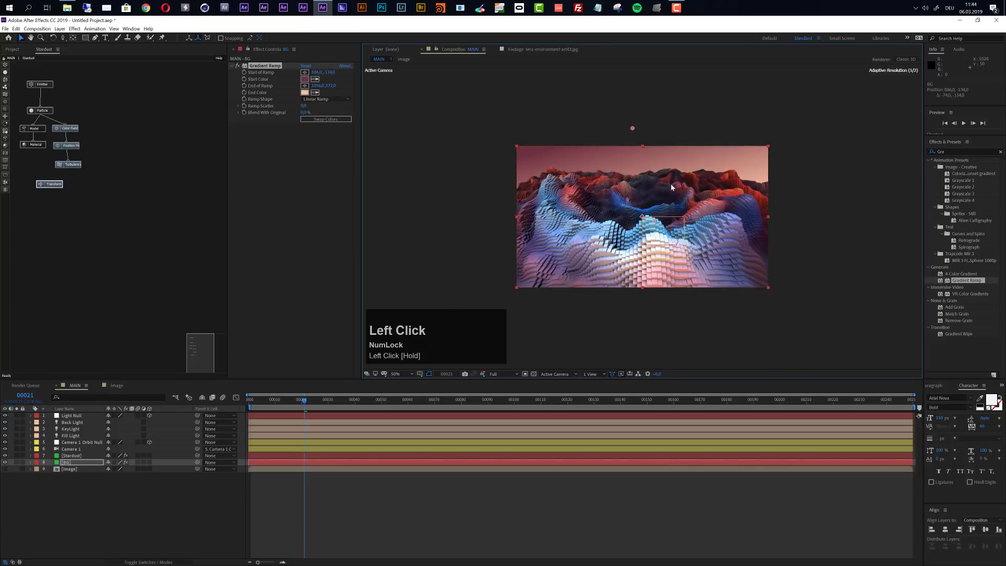
pyautogui.scroll(2, 672, 187)
pyautogui.scroll(-1, 671, 187)
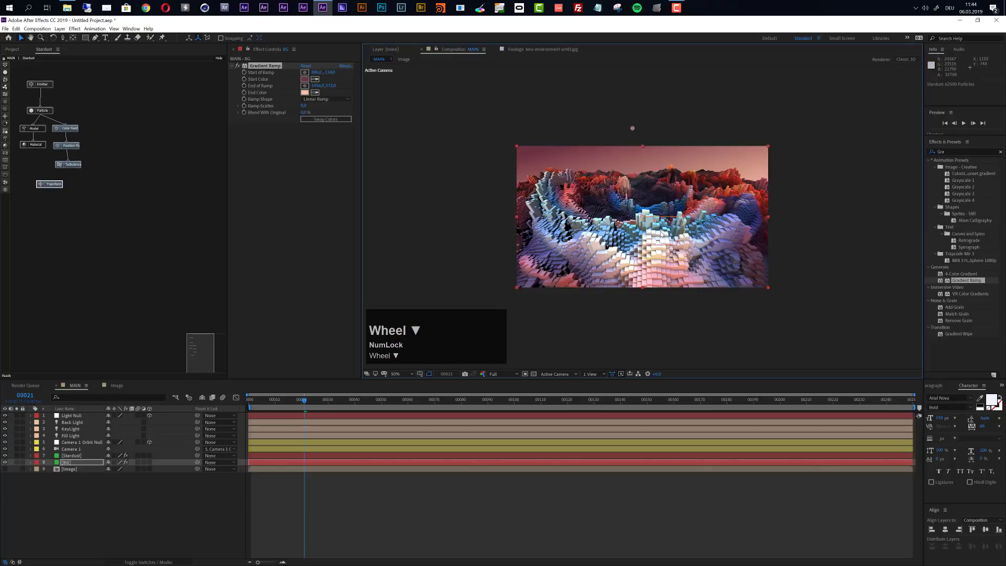
pyautogui.moveTo(654, 222); pyautogui.dragTo(636, 228)
pyautogui.scroll(2, 653, 233)
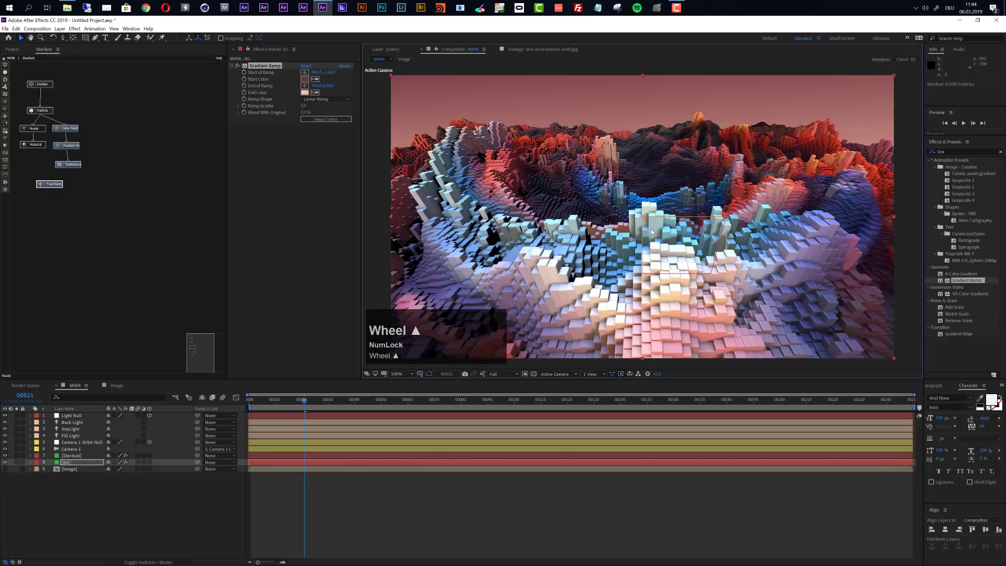
pyautogui.scroll(-2, 653, 232)
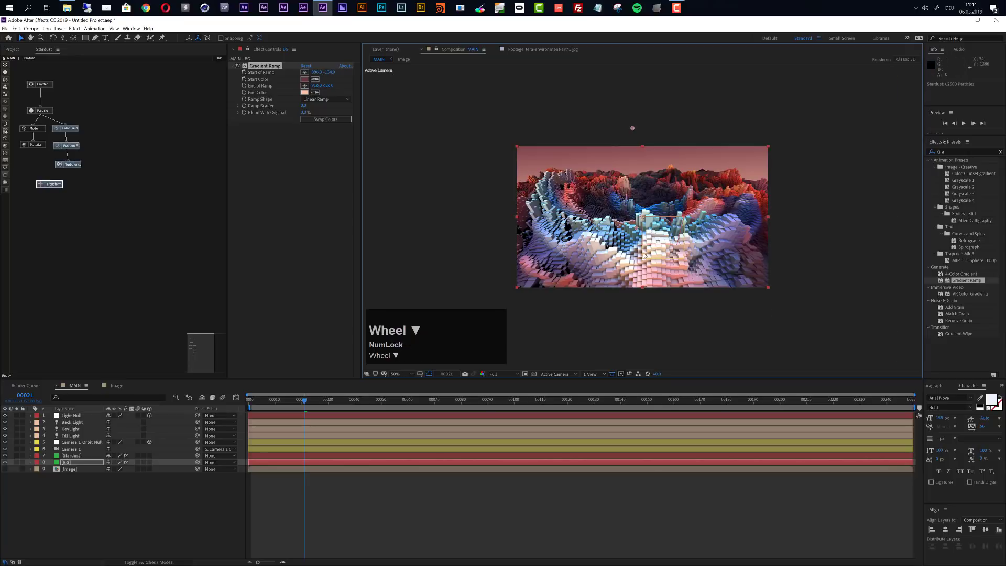
pyautogui.scroll(2, 668, 240)
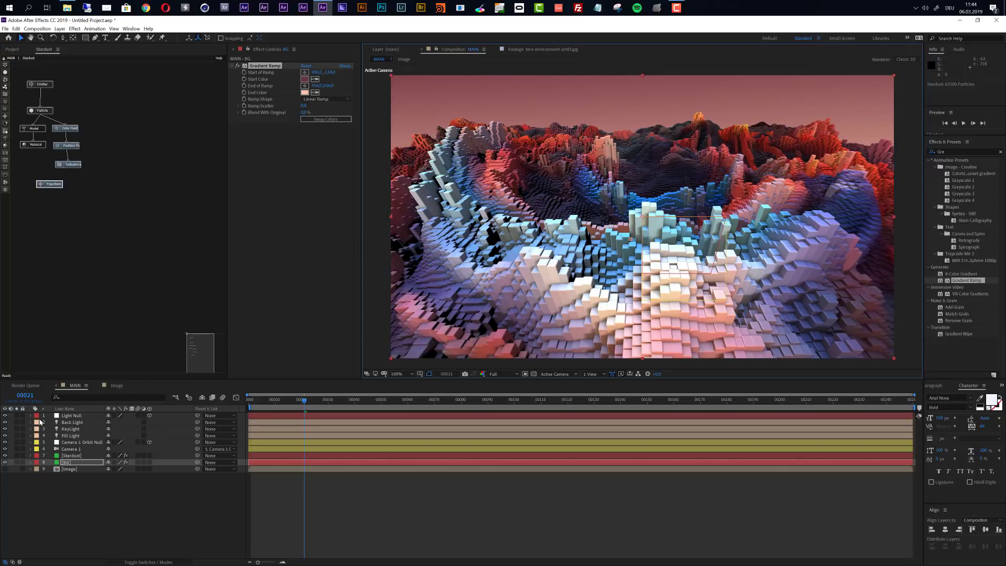
# Step: Enable Depth of Field in Camera 1's options and set its Focus Distance to 150 pixels
pyautogui.click(71, 449)
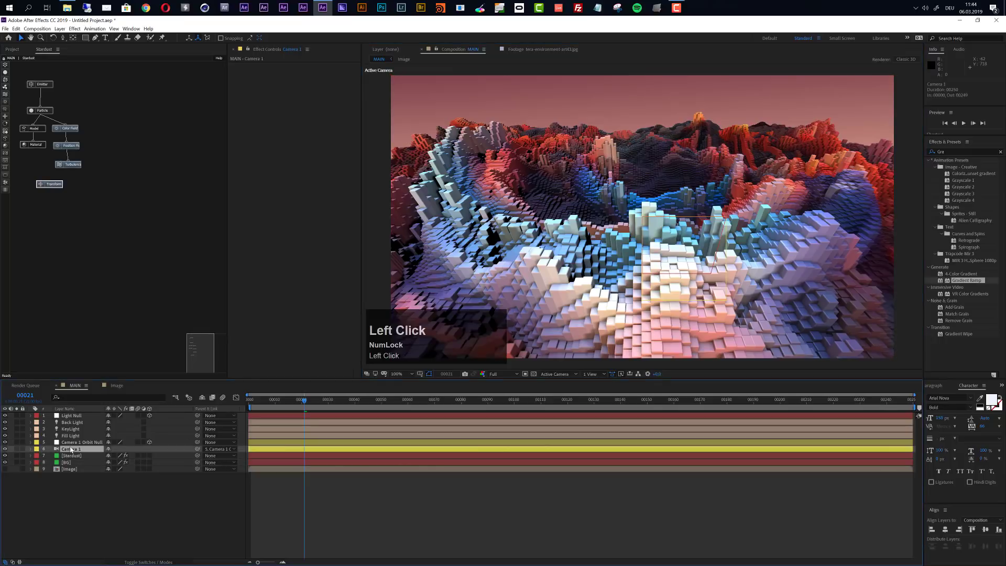
pyautogui.press('a')
pyautogui.press('a')
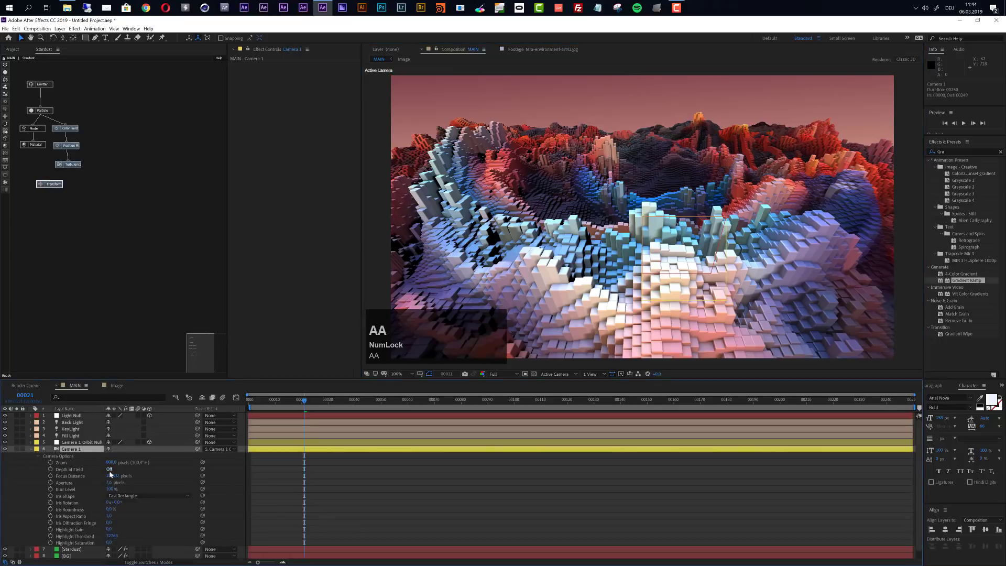
pyautogui.click(108, 469)
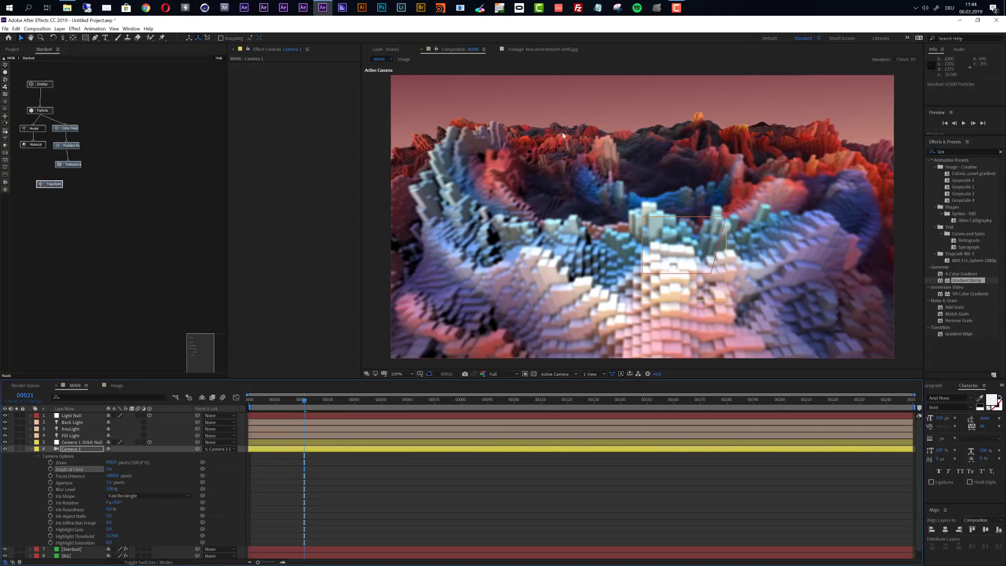
pyautogui.click(112, 476)
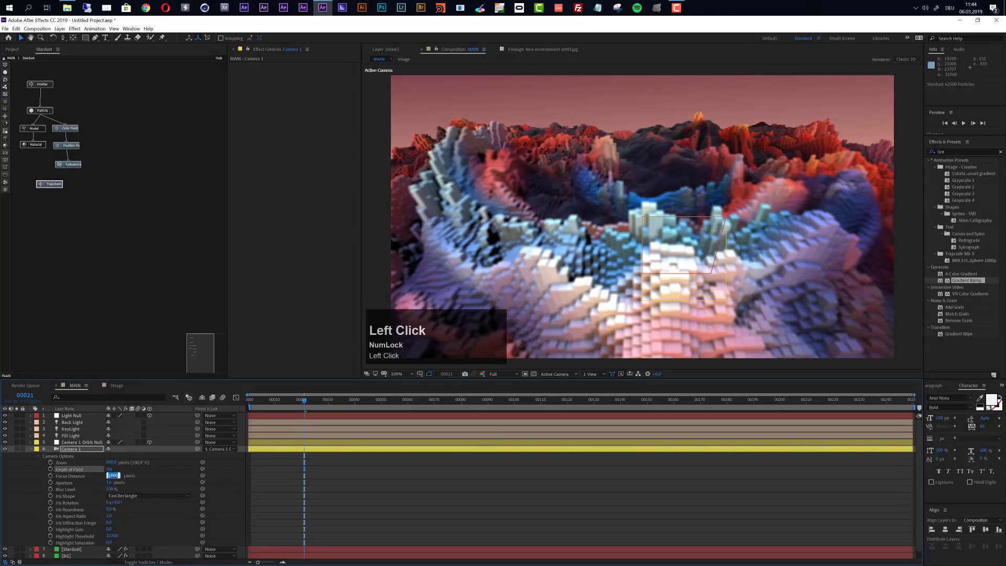
pyautogui.write('150')
pyautogui.press('Return')
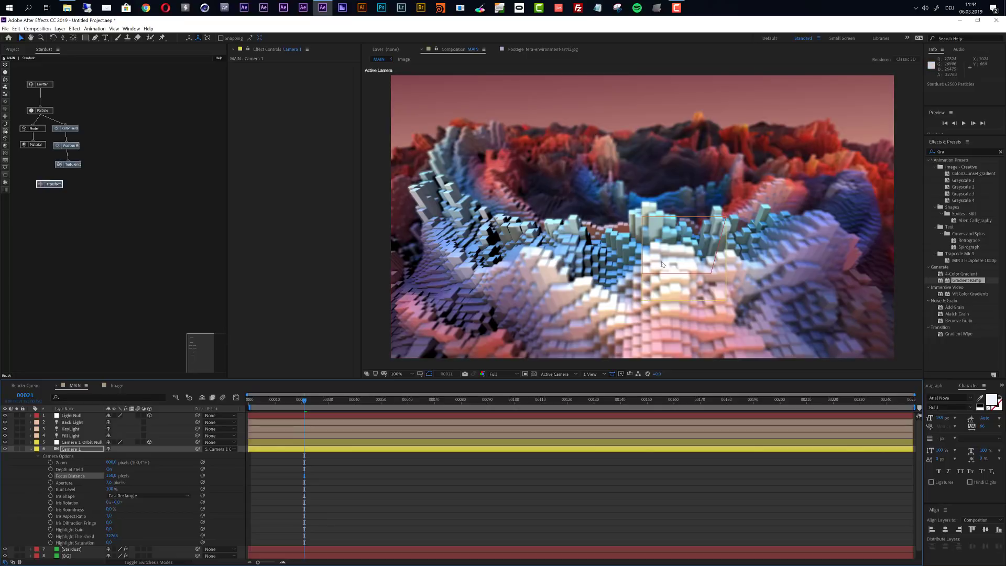
# Step: Set Camera 1's Focus Distance to 100 pixels, then reduce its Aperture to 3 and finally 2 pixels
pyautogui.click(110, 475)
pyautogui.write('1')
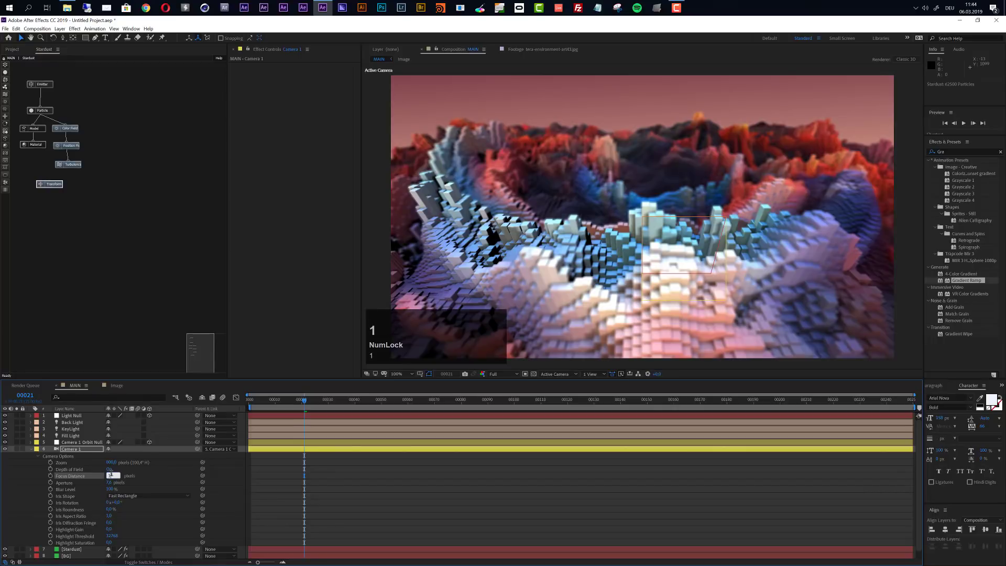
pyautogui.write('0')
pyautogui.press('Return')
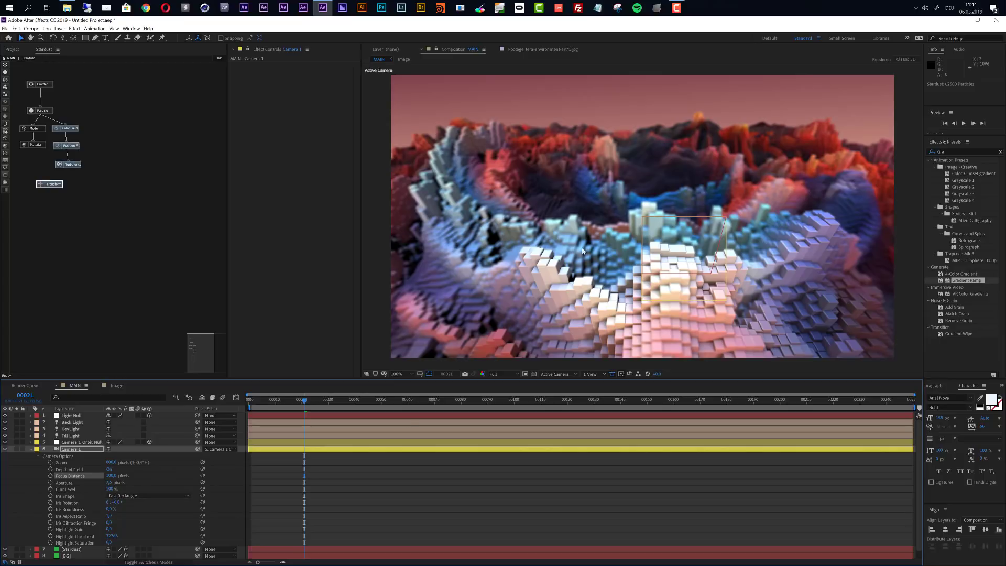
pyautogui.click(110, 483)
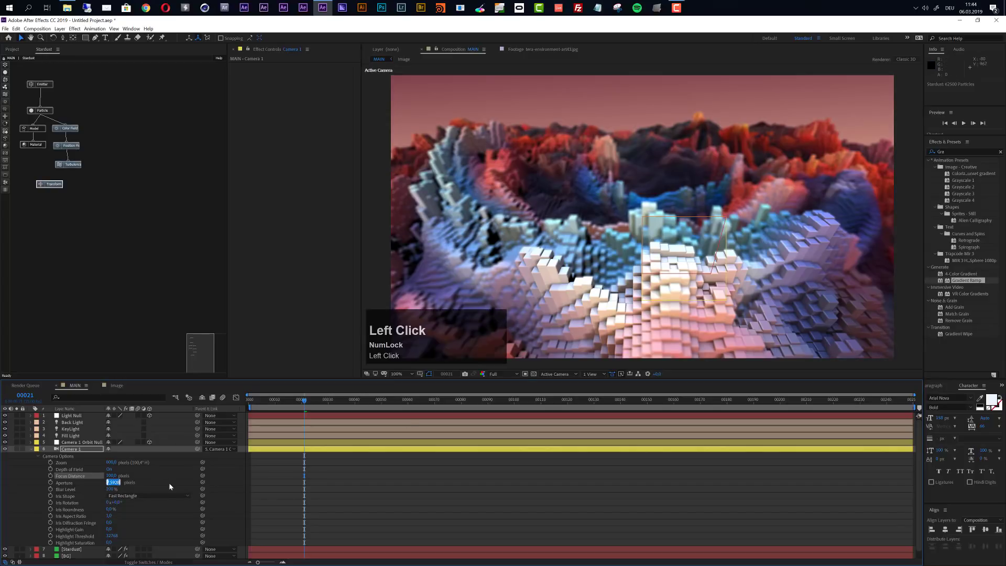
pyautogui.write('3')
pyautogui.press('Return')
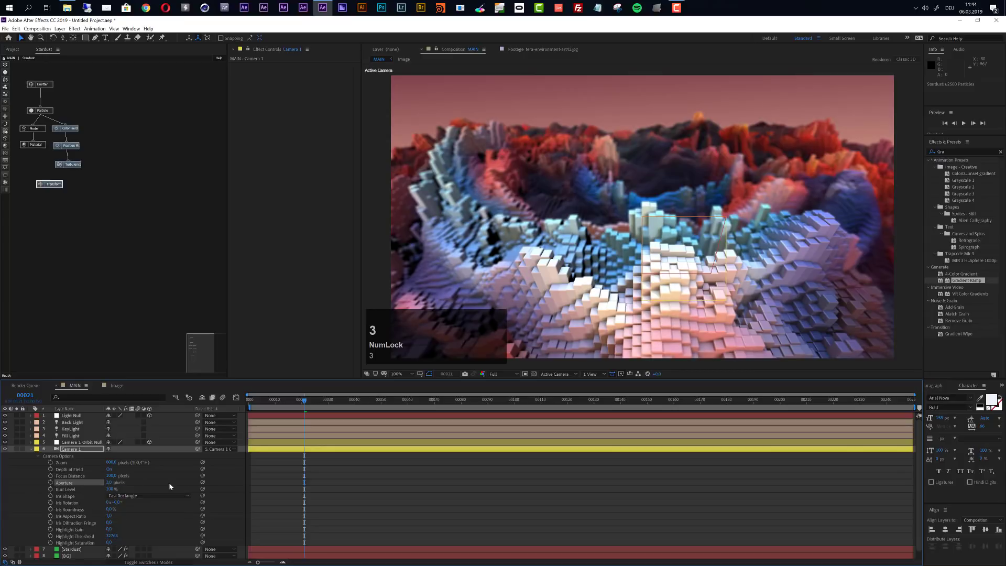
pyautogui.click(107, 483)
pyautogui.write('2')
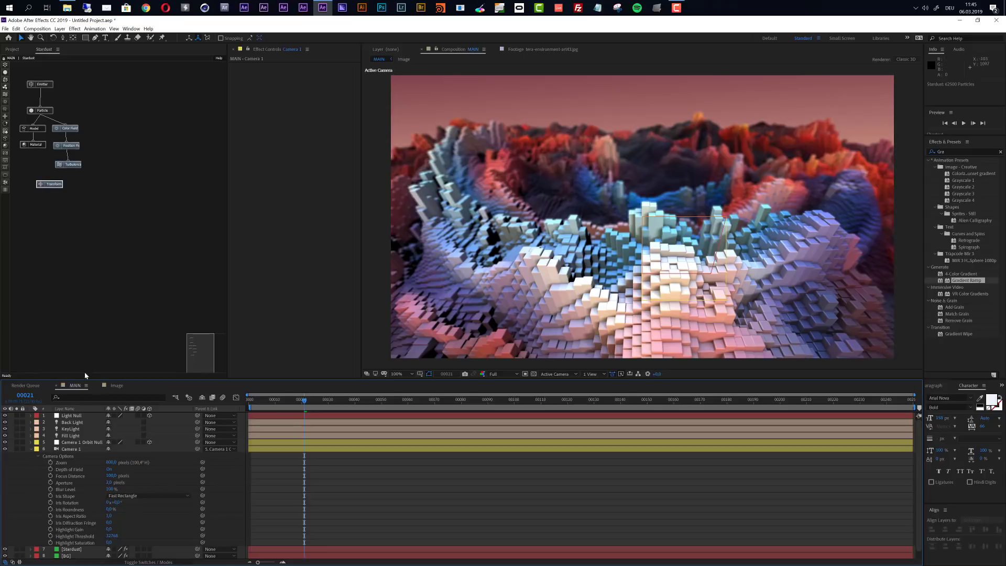
# Step: Set the Position Y of the Stardust Transform node to 75
pyautogui.click(53, 184)
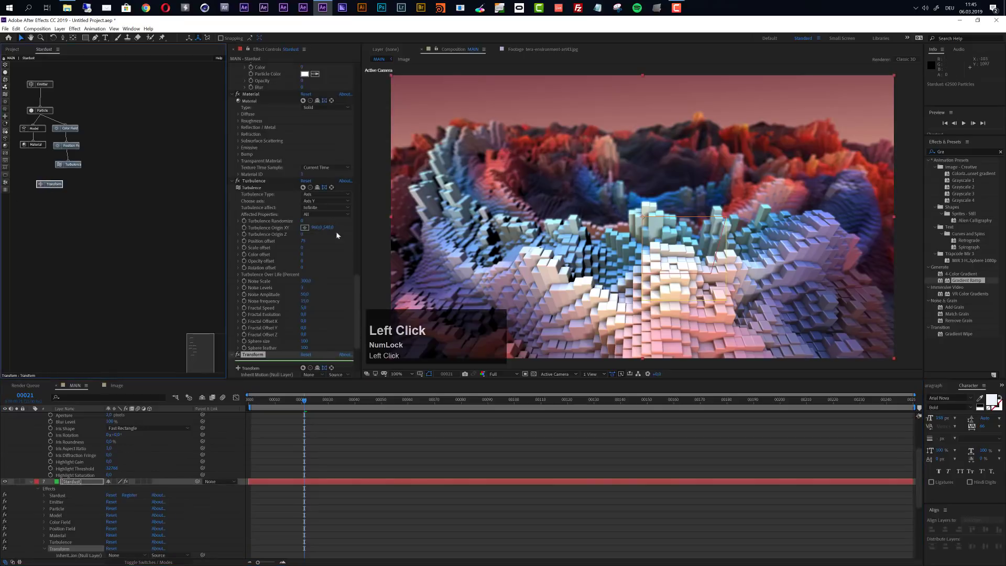
pyautogui.moveTo(356, 279); pyautogui.dragTo(357, 296)
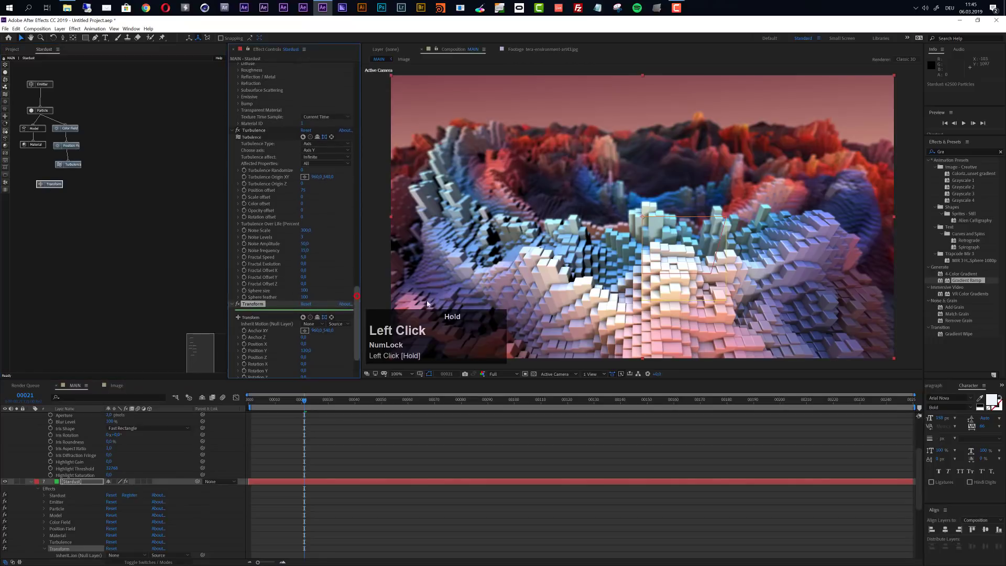
pyautogui.click(307, 351)
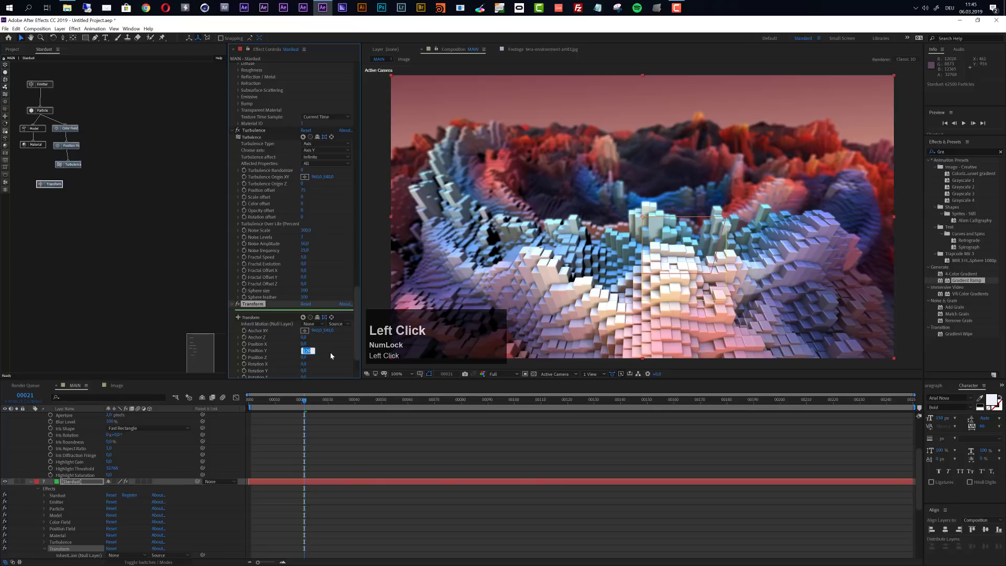
pyautogui.write('75')
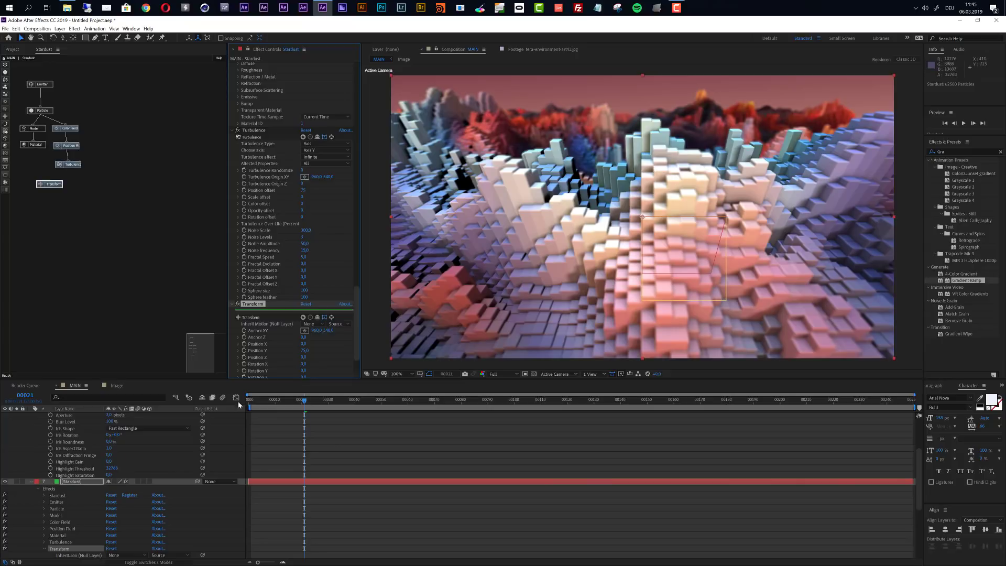
# Step: Set Camera 1's Focus Distance to 75 pixels to focus on the nearer cubes
pyautogui.scroll(3, 74, 485)
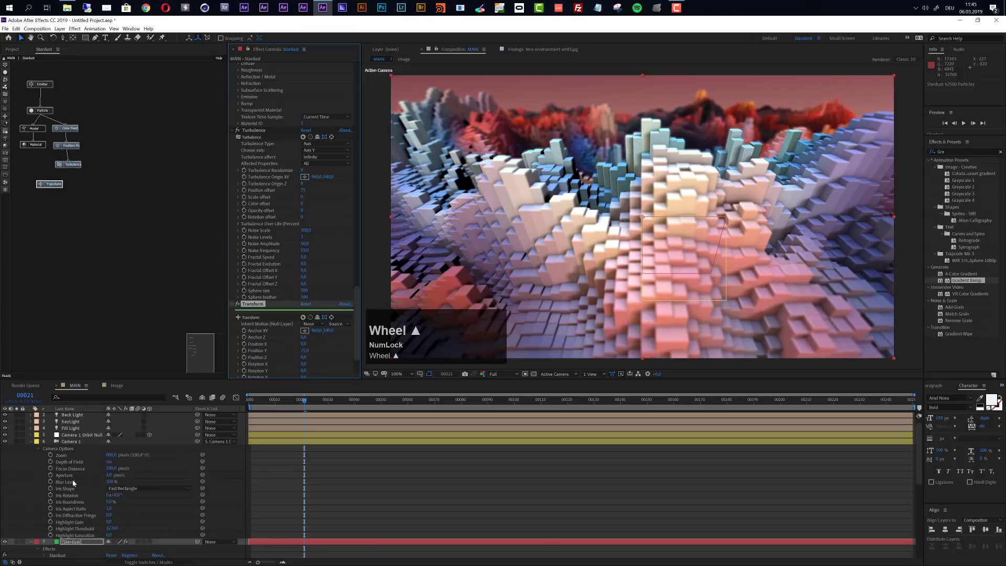
pyautogui.click(111, 468)
pyautogui.write('75')
pyautogui.press('Return')
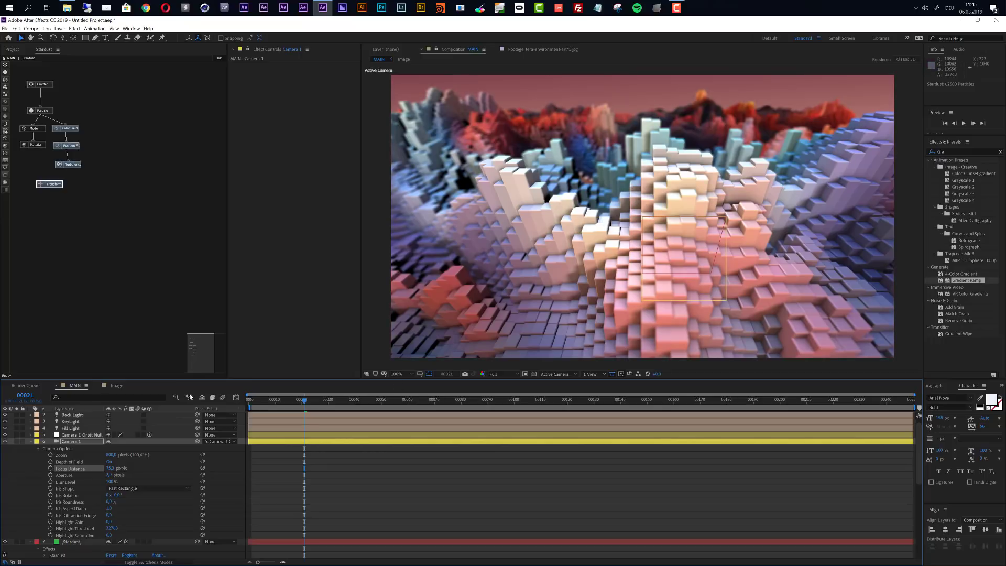
# Step: Add a Rotation Y keyframe of -3 to the Stardust Transform node at frame 1
pyautogui.click(49, 184)
pyautogui.moveTo(356, 282); pyautogui.dragTo(355, 308)
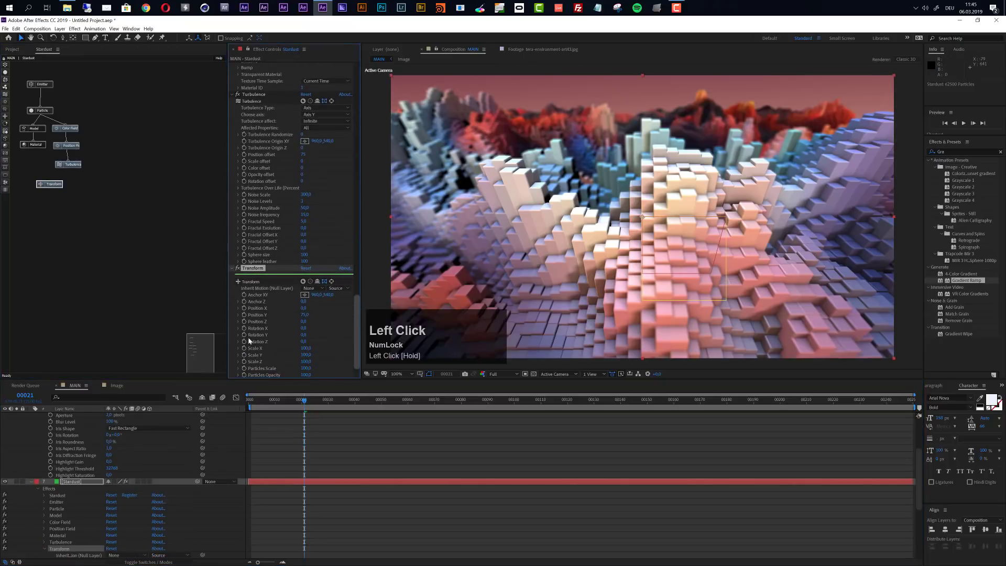
pyautogui.click(252, 403)
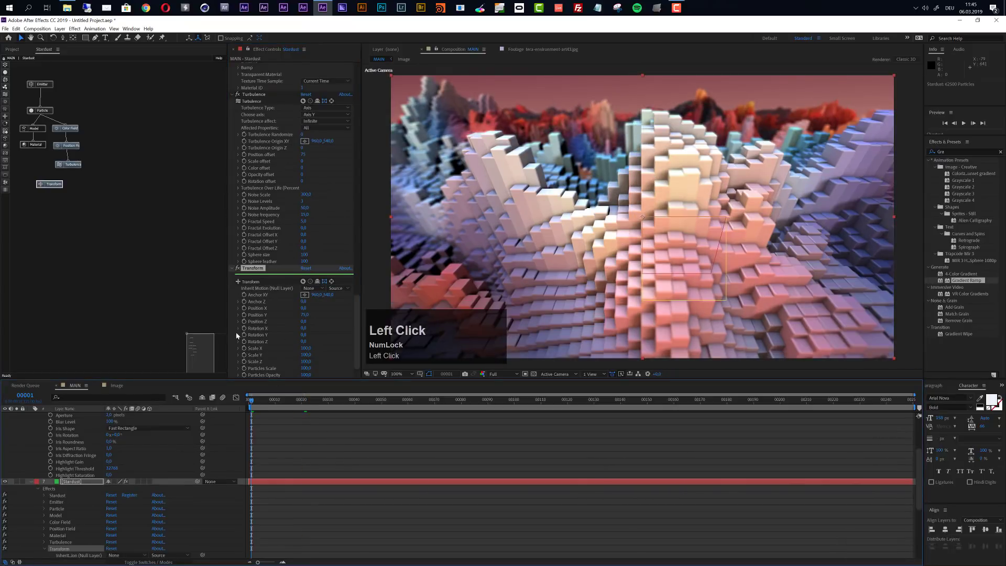
pyautogui.click(245, 336)
pyautogui.click(304, 335)
pyautogui.write('-')
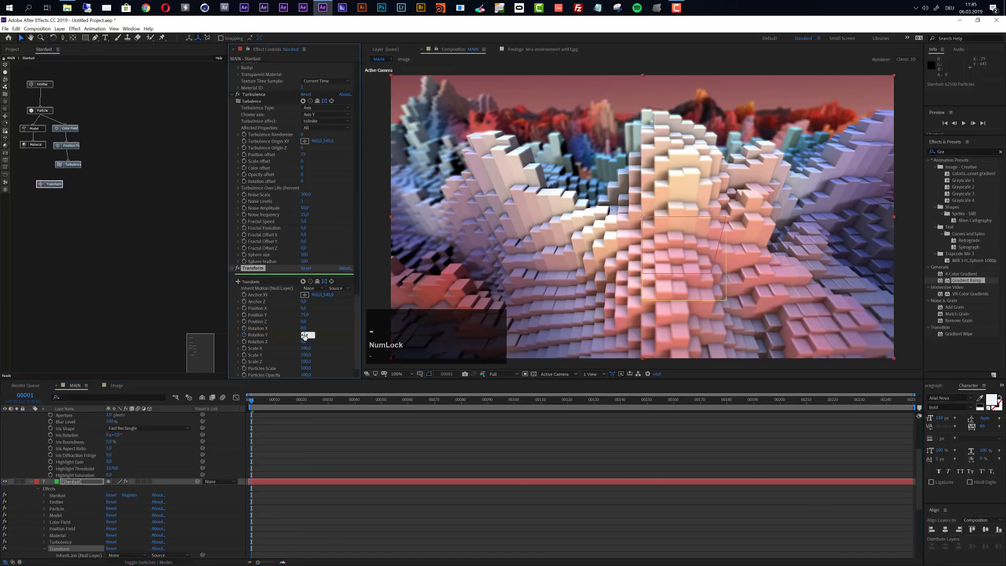
pyautogui.write('3')
pyautogui.press('Return')
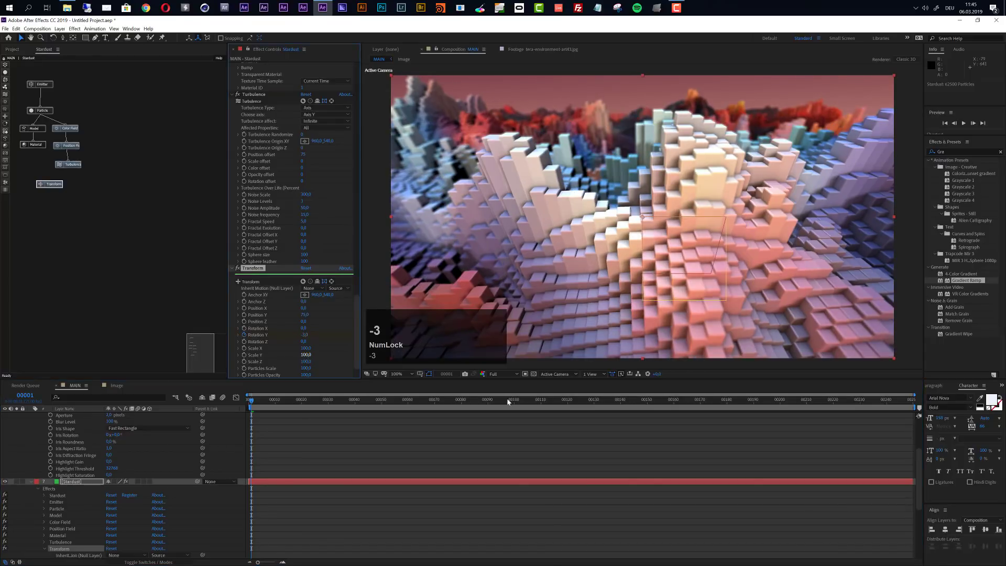
# Step: Set the Transform node's Rotation Y to 3 at frame 50 as the second keyframe
pyautogui.click(382, 404)
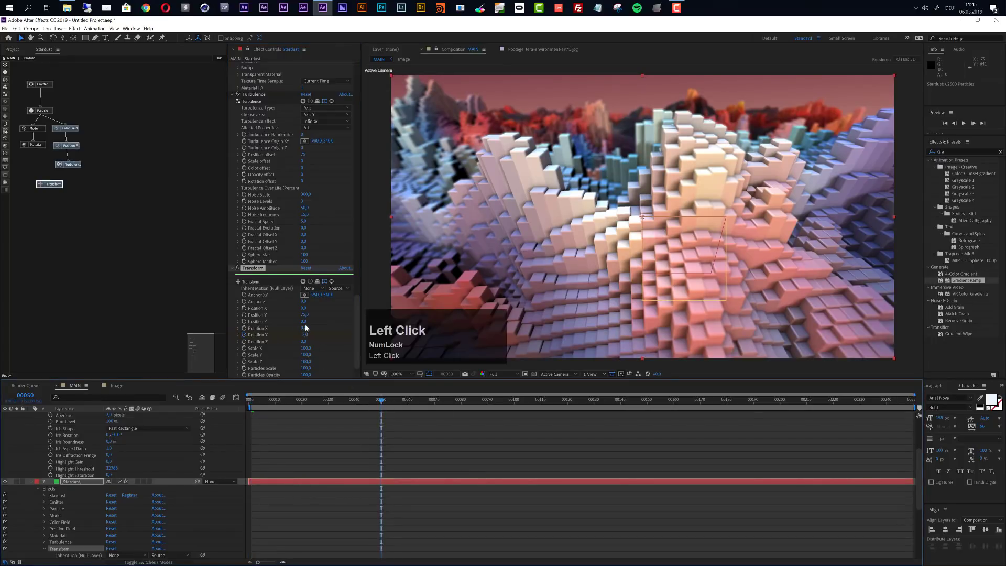
pyautogui.click(305, 335)
pyautogui.write('3')
pyautogui.press('Return')
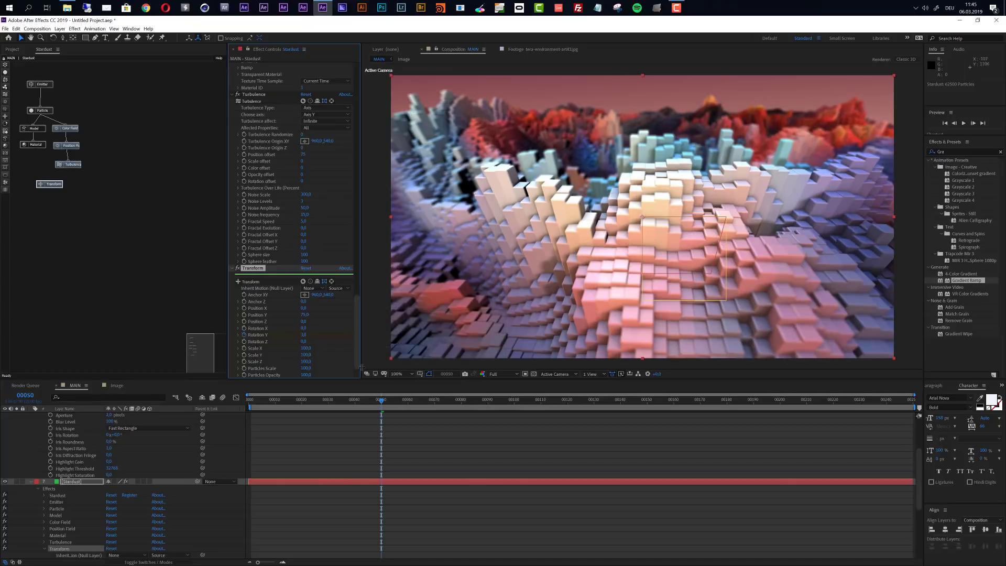
# Step: End the work area at frame 50 and preview the rotation animation
pyautogui.press('n')
pyautogui.press('space')
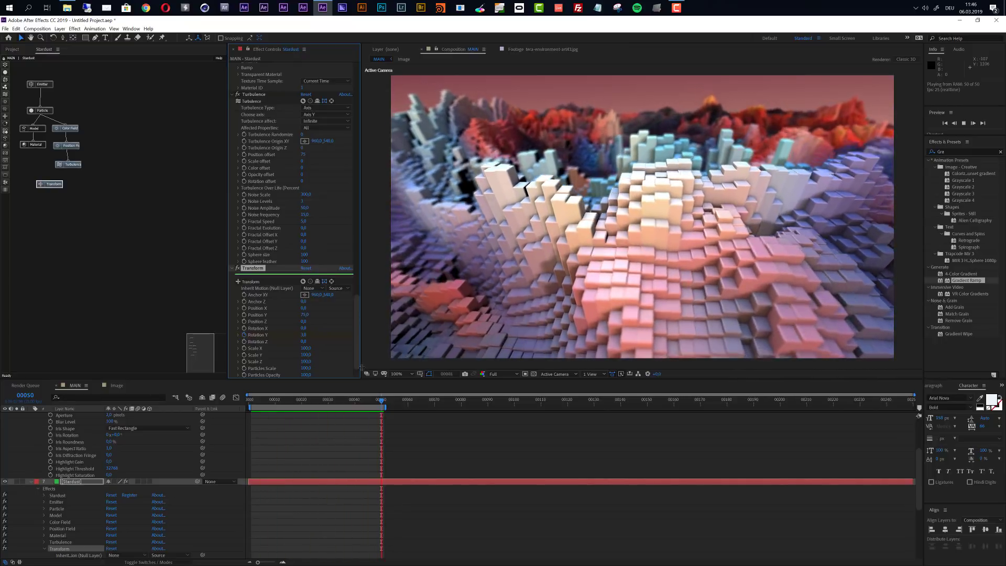
pyautogui.press('space')
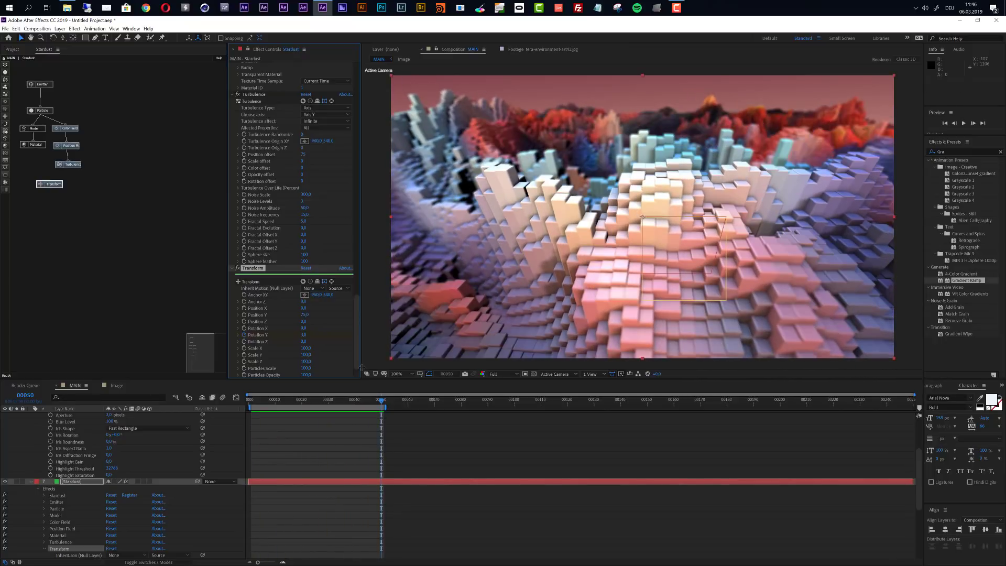
# Step: Set the Stardust Particle node's Size to 3,8 pixels
pyautogui.click(42, 111)
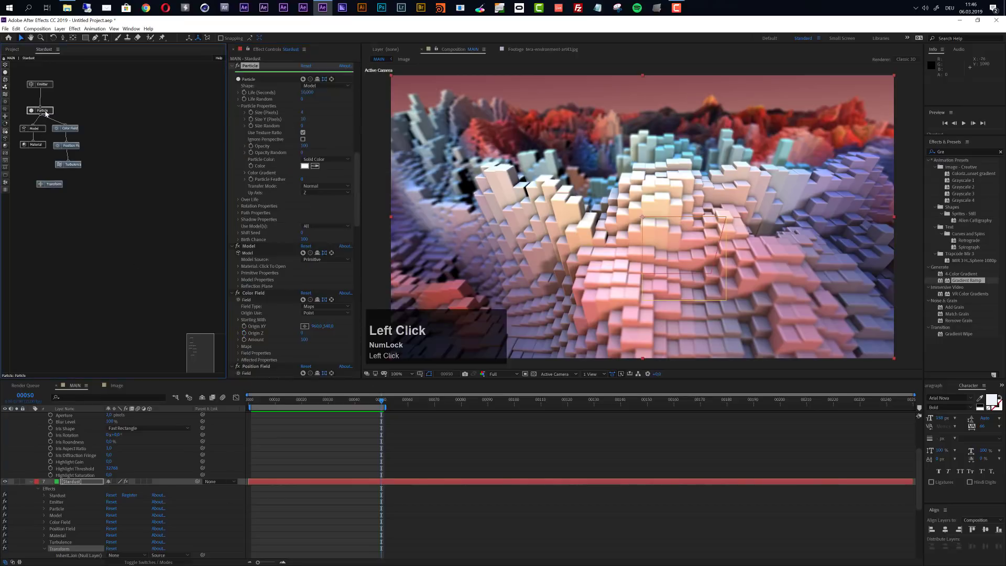
pyautogui.click(302, 113)
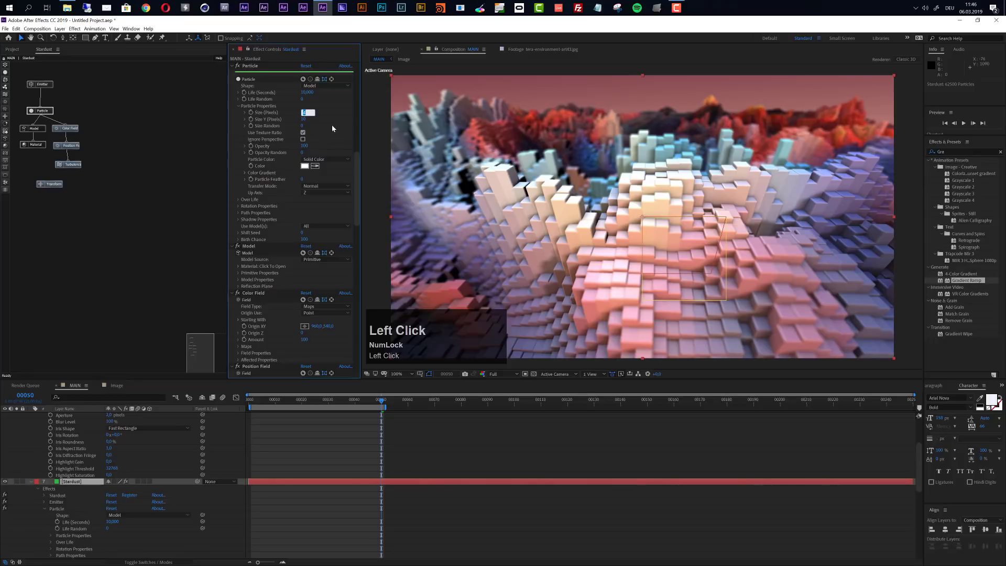
pyautogui.write('3,8')
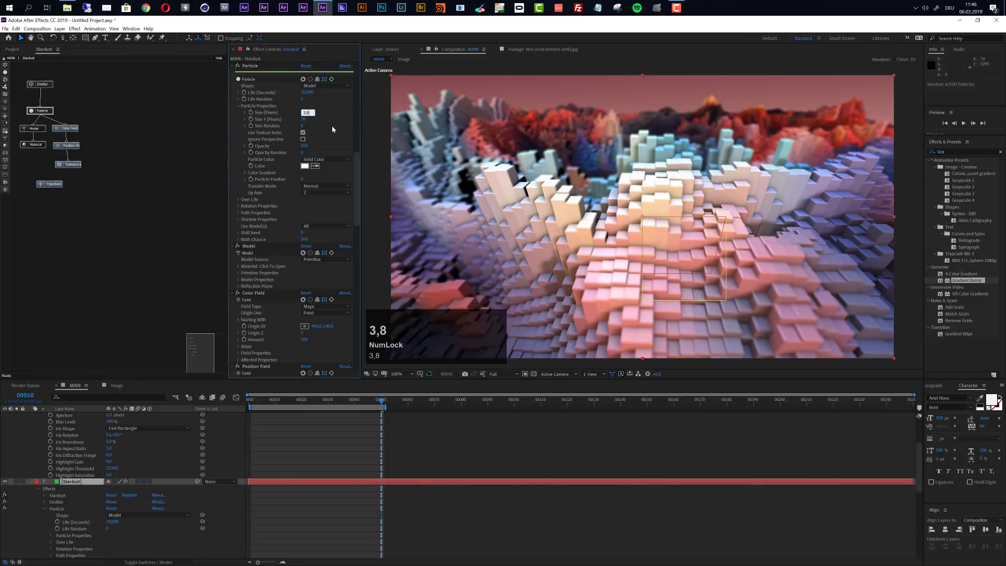
pyautogui.press('Return')
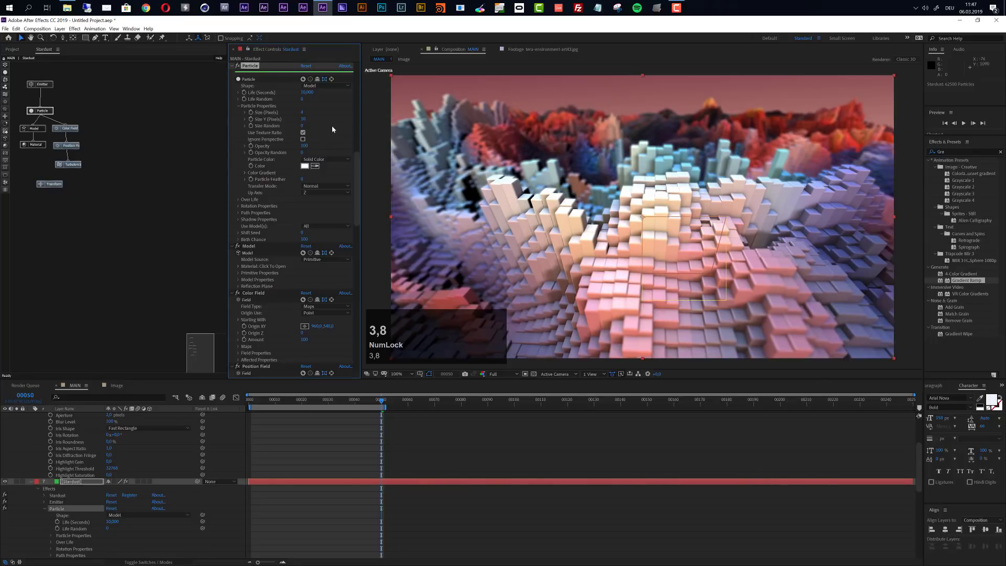